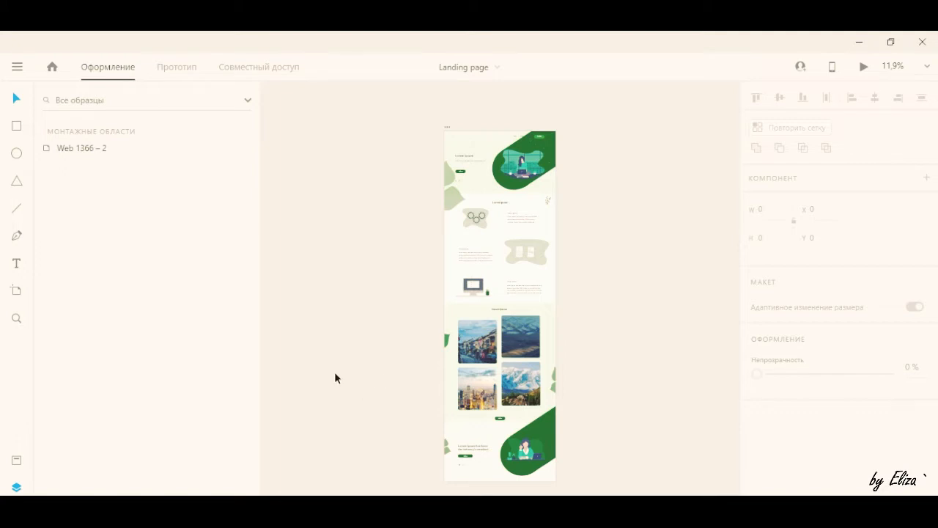
Step: Create a new document from the Web 1366 (1366 × 768) artboard preset
left_click(53, 70)
left_click(561, 88)
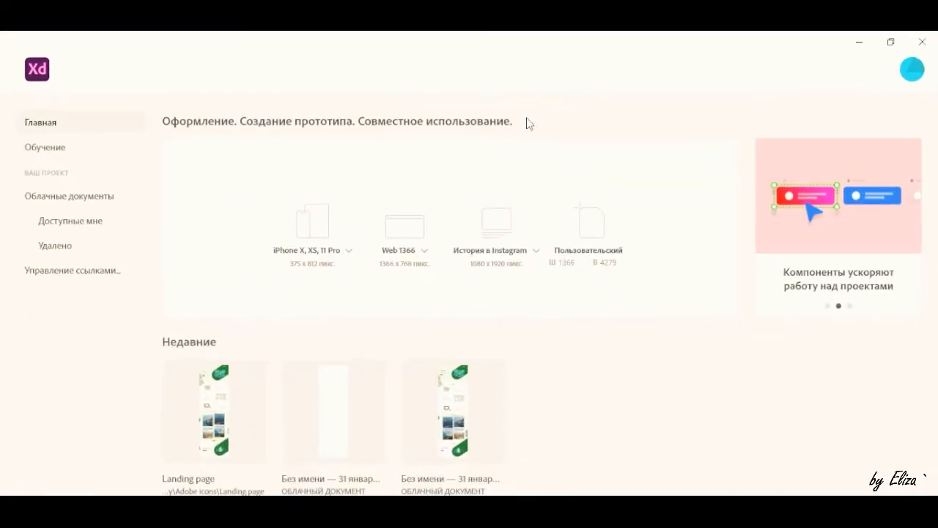
left_click(409, 256)
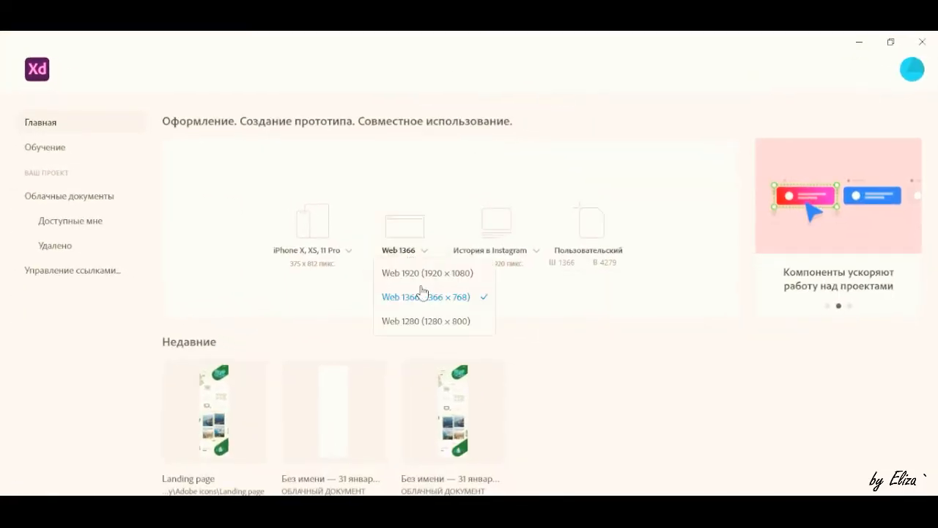
left_click(486, 301)
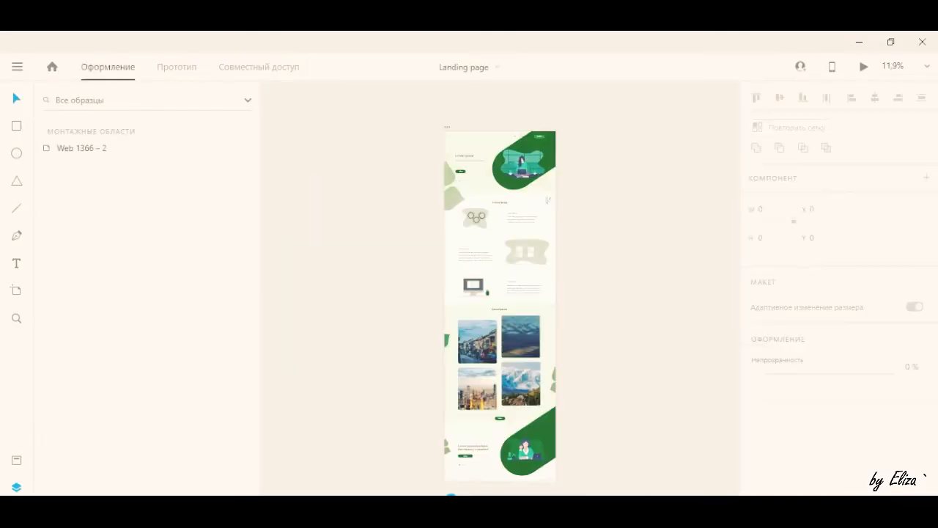
Step: Copy the height of the finished Landing page artboard and set the new artboard's height to 4279
left_click(448, 132)
left_click_drag(777, 240, 730, 240)
key("ctrl+c")
left_click(489, 504)
left_click(546, 458)
left_click_drag(770, 238, 722, 236)
key("ctrl+v")
key("Return")
scroll(711, 227, "down", 5)
scroll(704, 264, "right", 2)
scroll(686, 266, "right", 3)
scroll(666, 259, "down", 3)
scroll(665, 259, "up", 1)
left_click(665, 258)
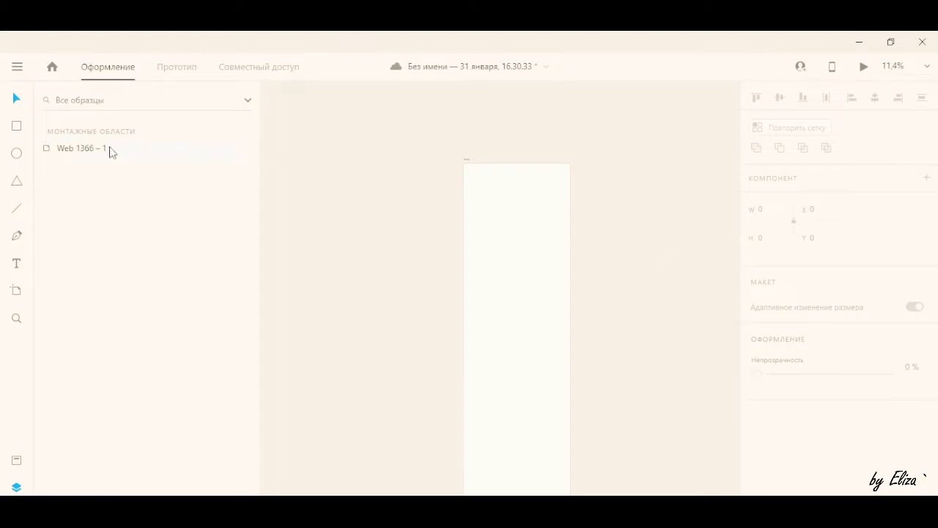
Step: Draw a rectangle about 1366 × 766 over the full-width top section of the Web 1366 – 1 artboard
left_click(75, 148)
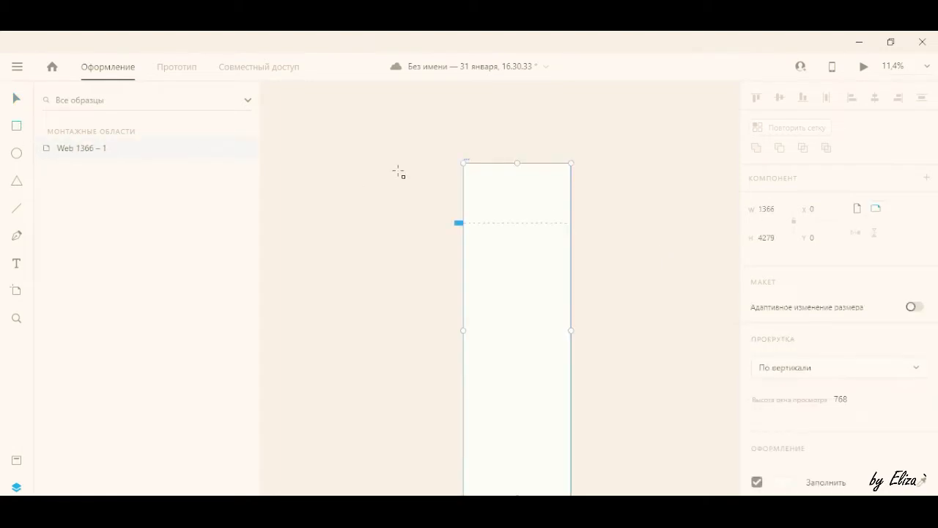
scroll(511, 183, "up", 3)
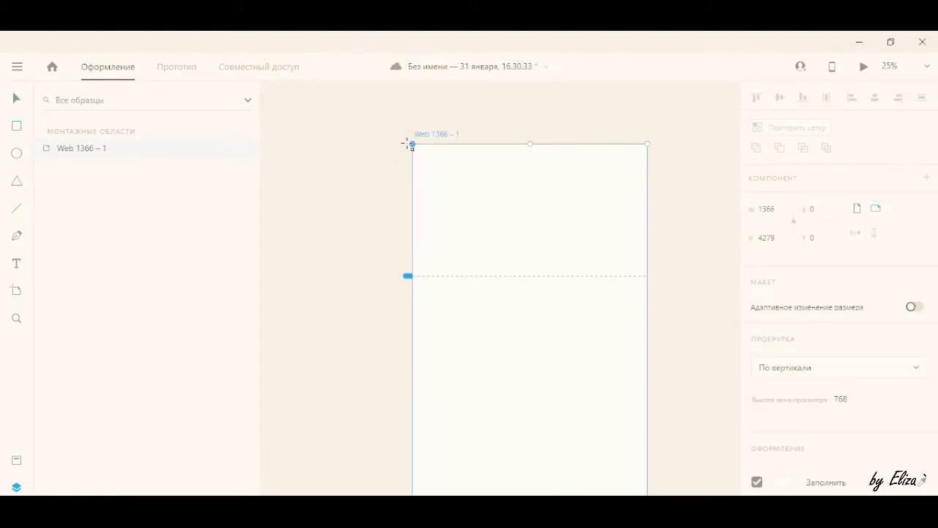
left_click(402, 195)
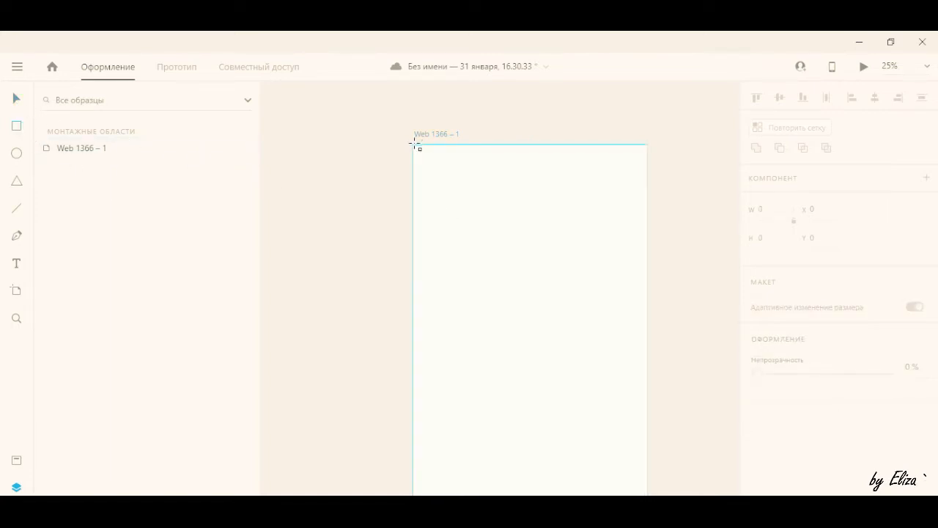
left_click_drag(415, 147, 645, 276)
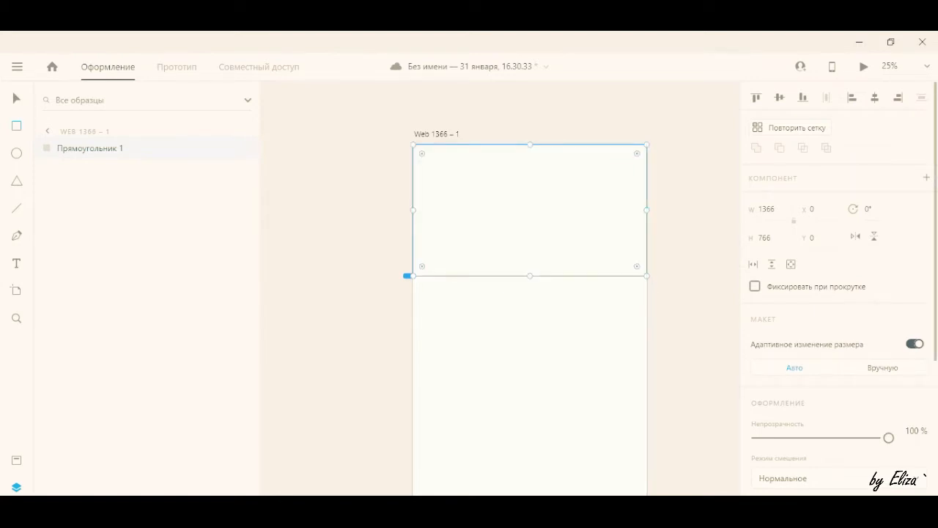
Step: Copy the fill colour #E7F9E9 from the Landing page reference artboard and apply it to the header rectangle
left_click(417, 458)
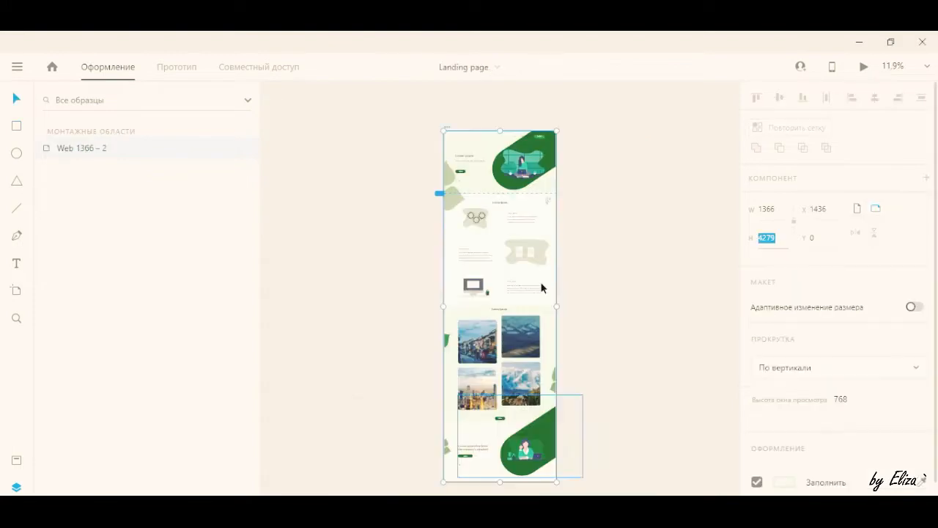
left_click(468, 191)
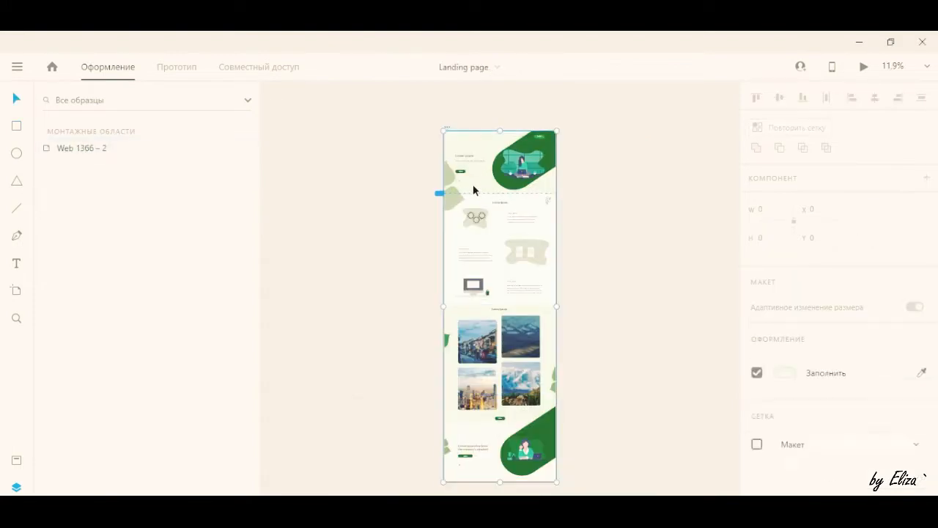
scroll(817, 358, "down", 2)
left_click(785, 431)
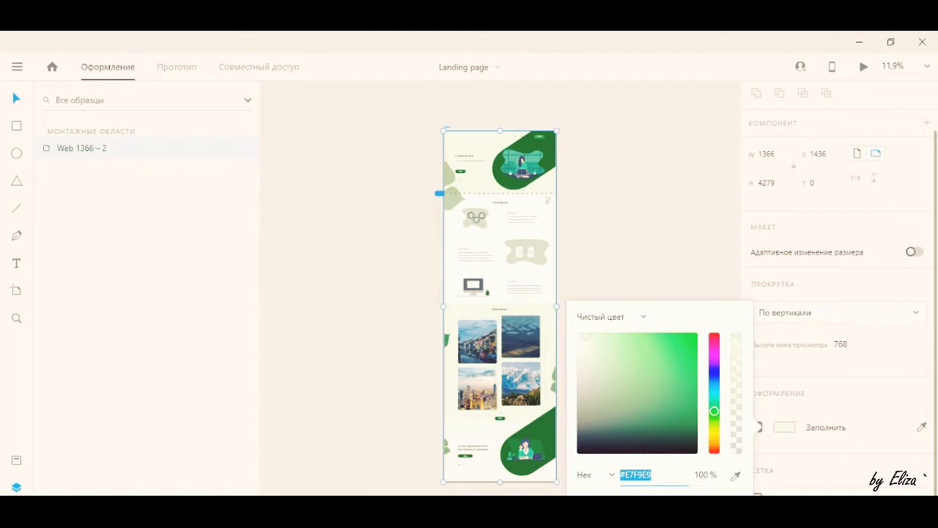
left_click(563, 451)
scroll(761, 276, "down", 4)
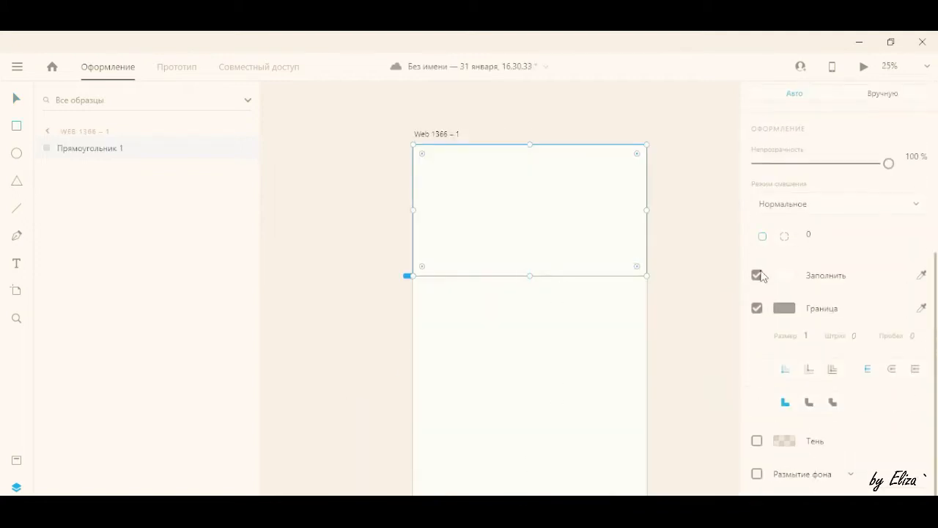
left_click(786, 275)
left_click(650, 335)
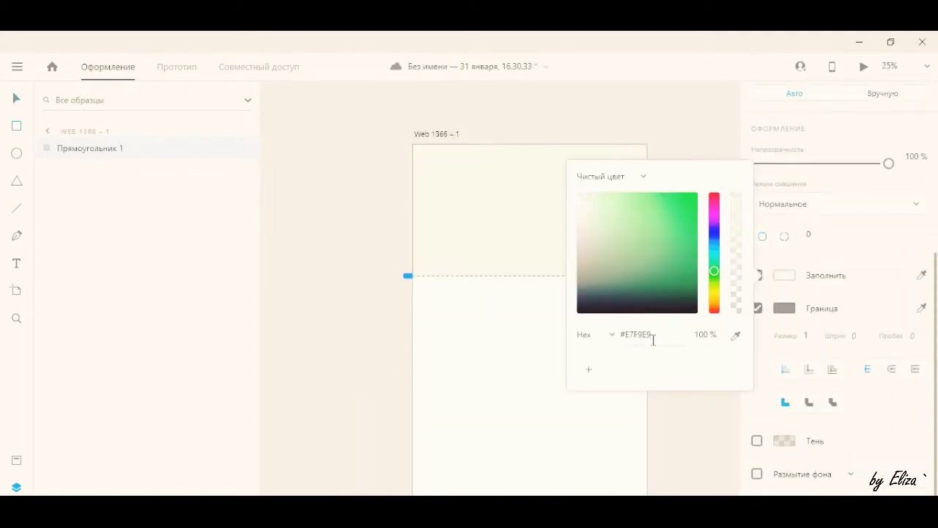
left_click(16, 98)
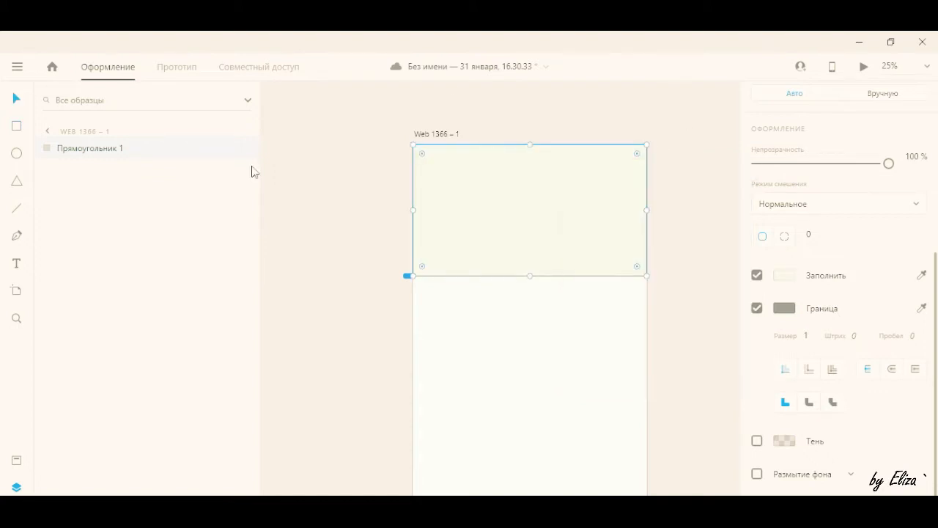
Step: Duplicate the header rectangle, move the copy to the lower part of the artboard and adjust its height
key("ctrl+d")
scroll(587, 234, "down", 1)
left_click_drag(549, 195, 548, 393)
scroll(561, 327, "down", 6)
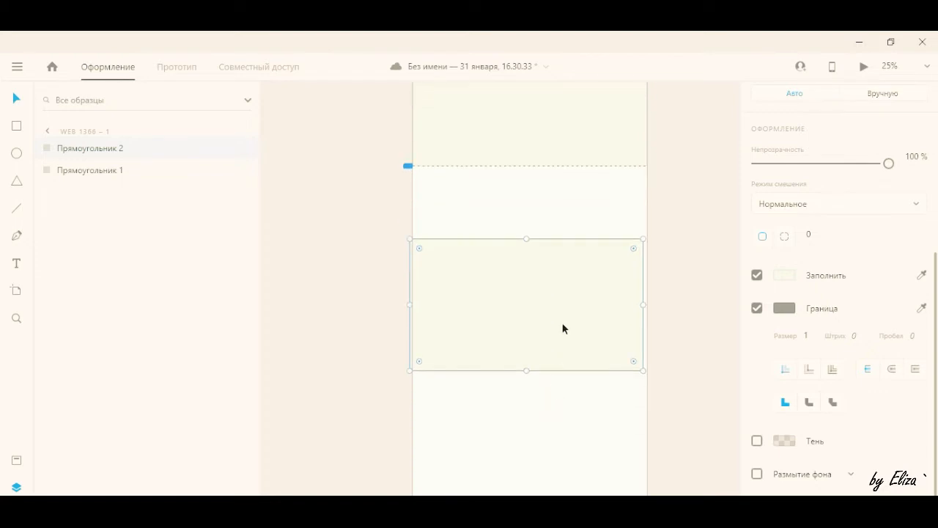
left_click_drag(547, 182, 531, 338)
scroll(527, 268, "down", 3)
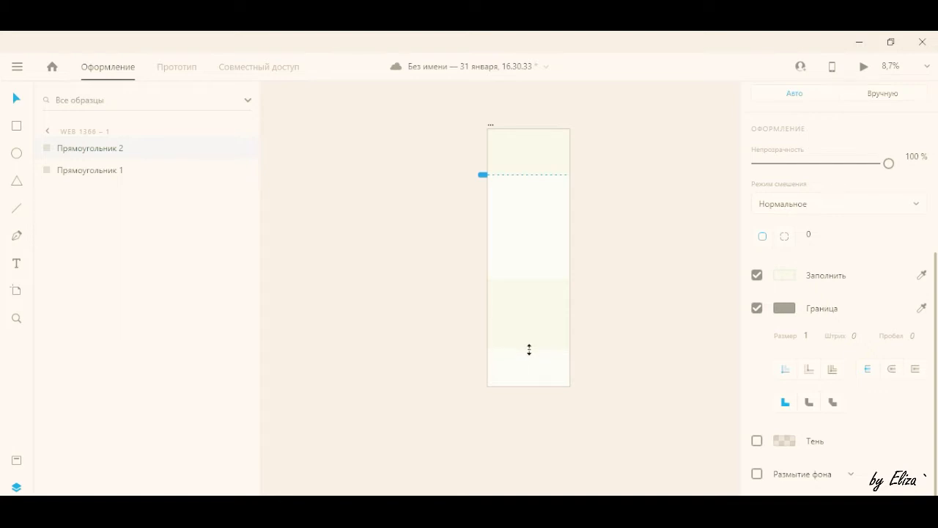
left_click_drag(529, 349, 529, 341)
left_click(610, 252)
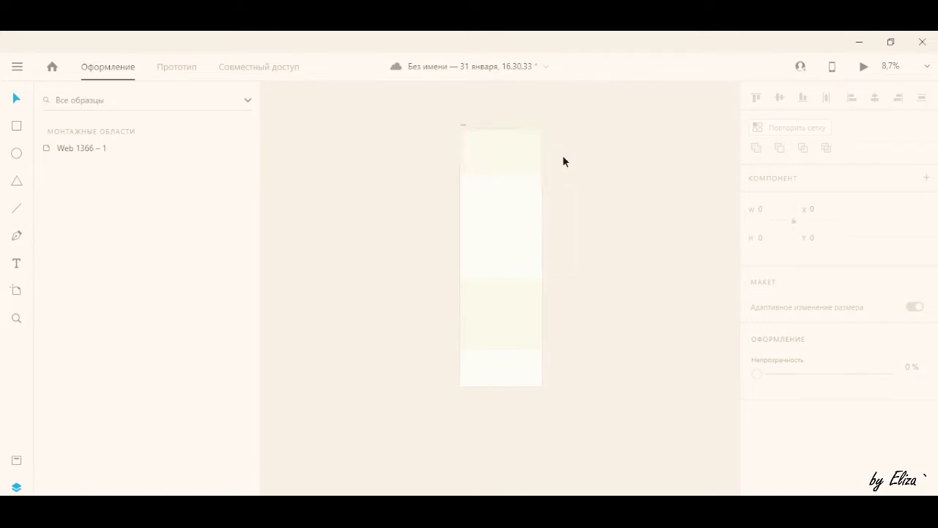
Step: Switch to the Word document текст.docx and copy the menu words Work, About and Resume
scroll(546, 142, "up", 5)
scroll(473, 125, "left", 6)
scroll(477, 126, "up", 1)
scroll(557, 143, "left", 1)
scroll(576, 144, "up", 1)
scroll(577, 145, "up", 2)
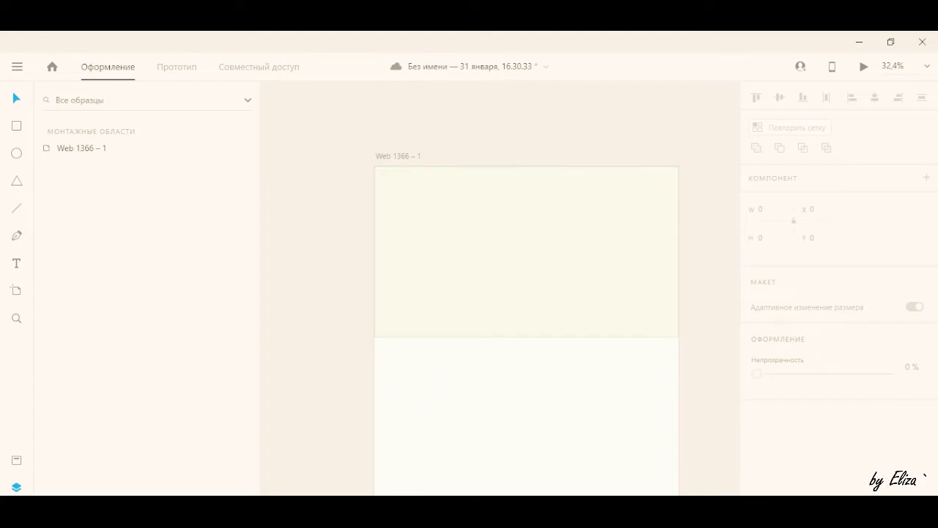
key("alt+Tab")
left_click_drag(278, 362, 444, 363)
key("ctrl+c")
key("alt+Tab")
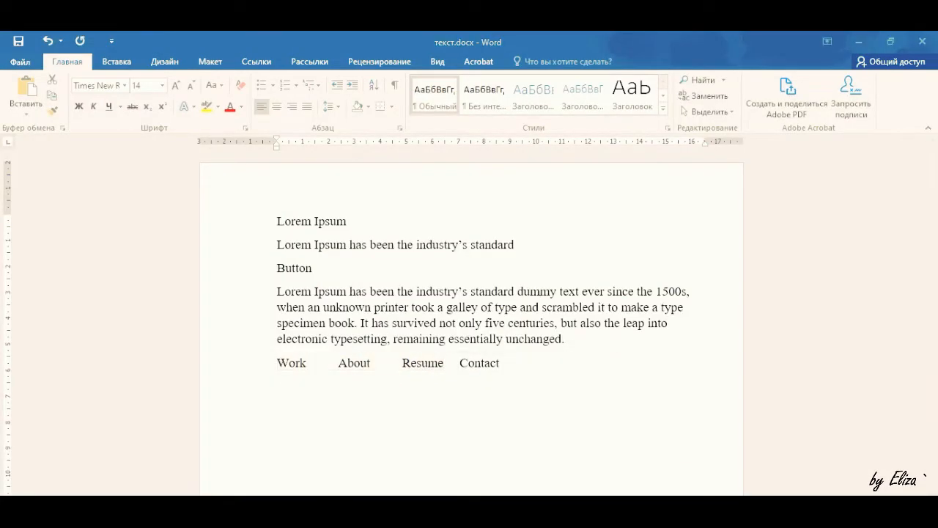
Step: Paste the copied menu words as a text object and move it to the upper right of the header rectangle
left_click(18, 265)
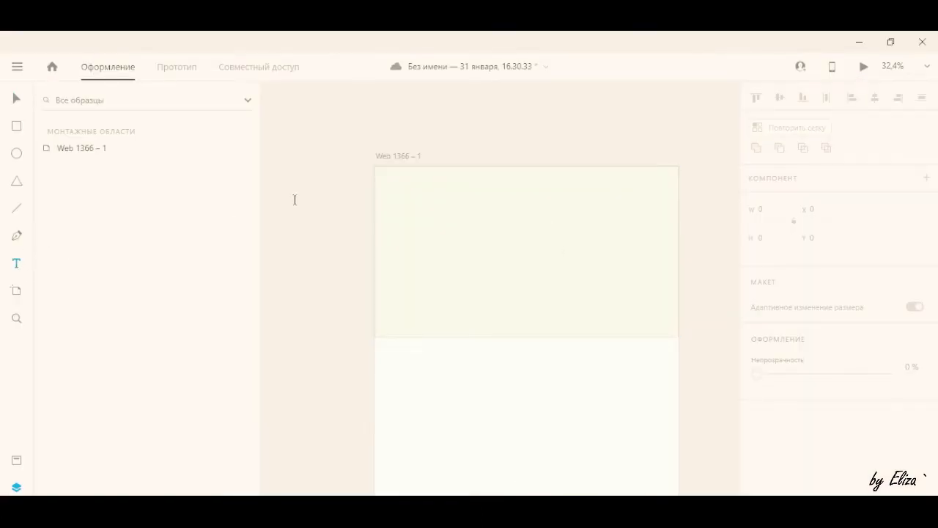
left_click(329, 196)
key("ctrl+v")
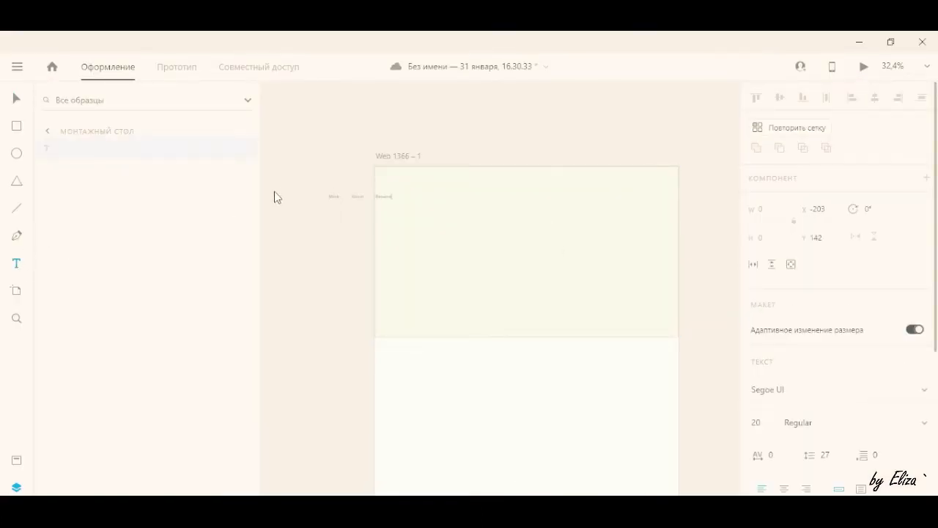
key("Escape")
left_click_drag(337, 198, 564, 178)
Step: Set the fill colour of the Work, About, Resume menu text to #000000
left_click_drag(937, 292, 937, 297)
scroll(821, 254, "down", 3)
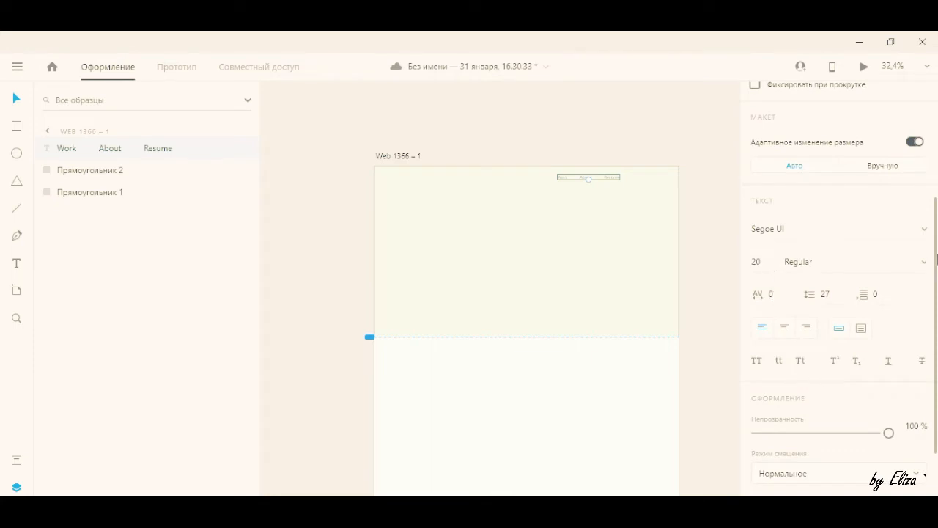
scroll(924, 279, "down", 3)
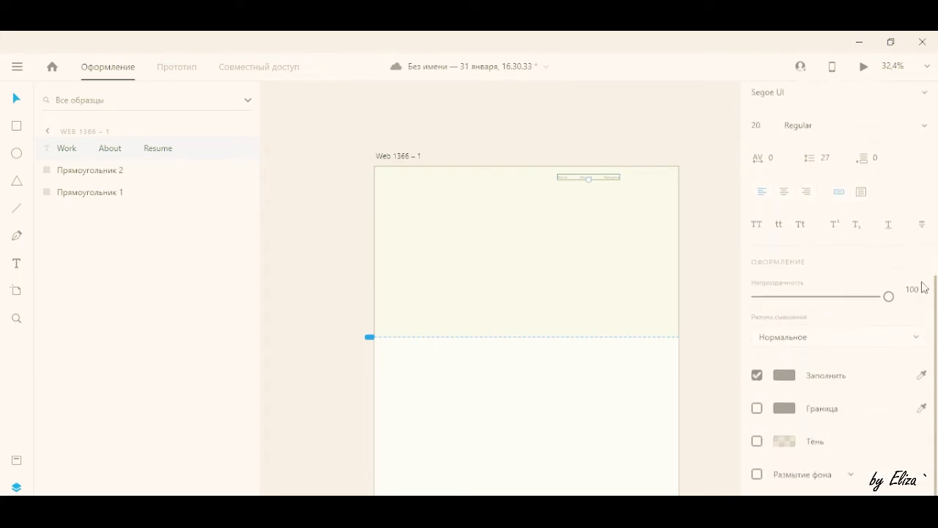
left_click(784, 374)
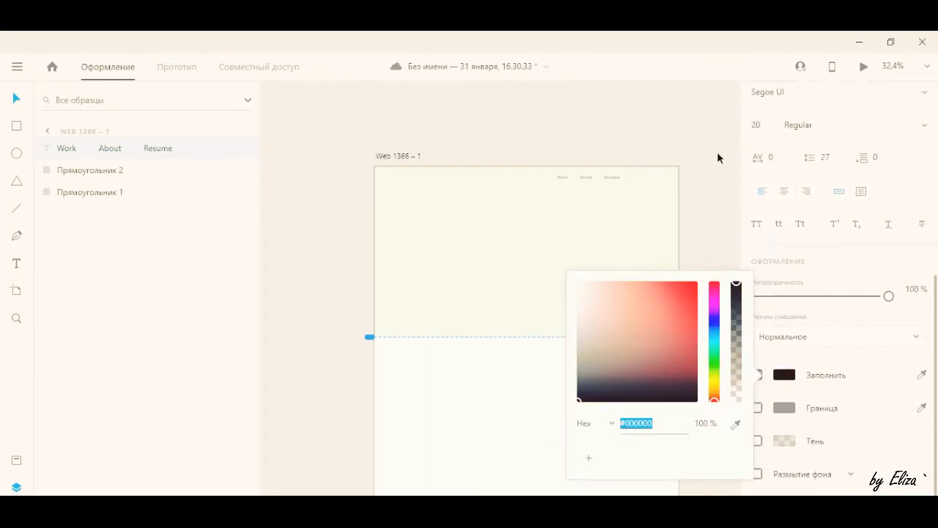
left_click(695, 162)
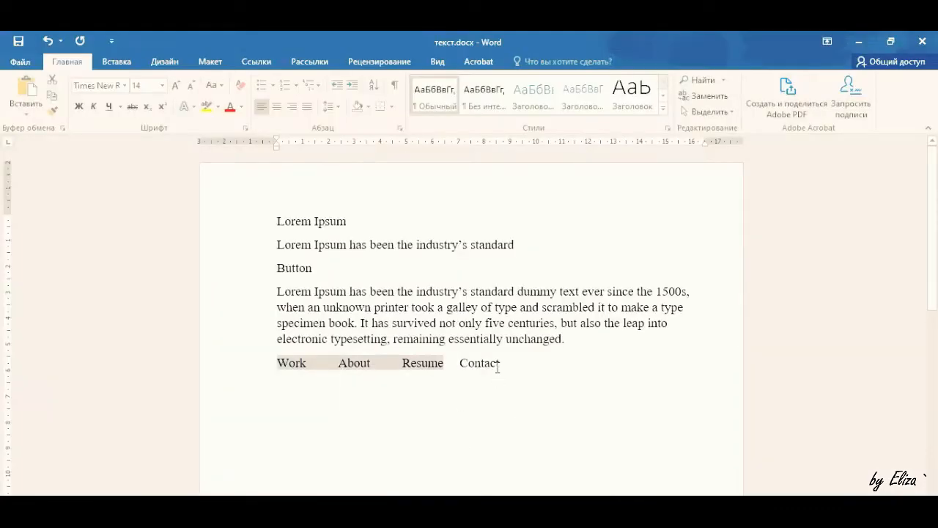
Step: Copy the word Contact from the Word document and paste it as a separate text object beside the artboard
left_click_drag(499, 363, 460, 363)
key("ctrl+c")
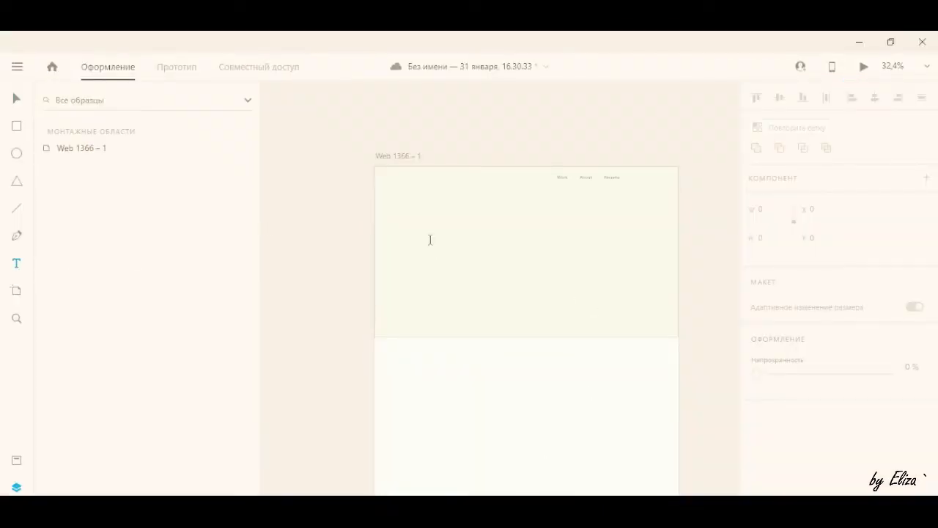
left_click(338, 234)
key("ctrl+v")
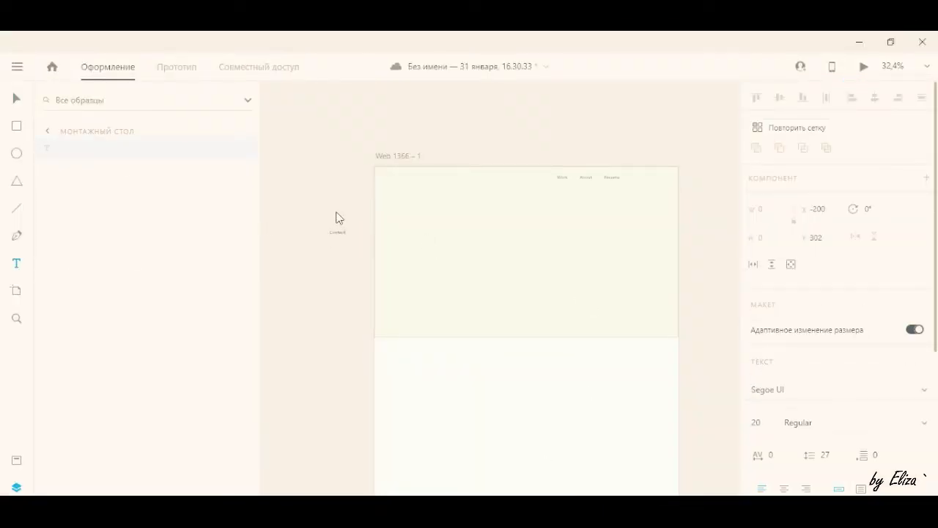
Step: Move the Contact text into the header menu row, just after Resume, at X 1145 and Y 34
left_click(17, 99)
left_click_drag(361, 231, 637, 178)
scroll(637, 175, "up", 10)
left_click_drag(620, 204, 661, 198)
Step: Set the fill colour of the Contact text to white, #FFFFFF
scroll(661, 198, "down", 5)
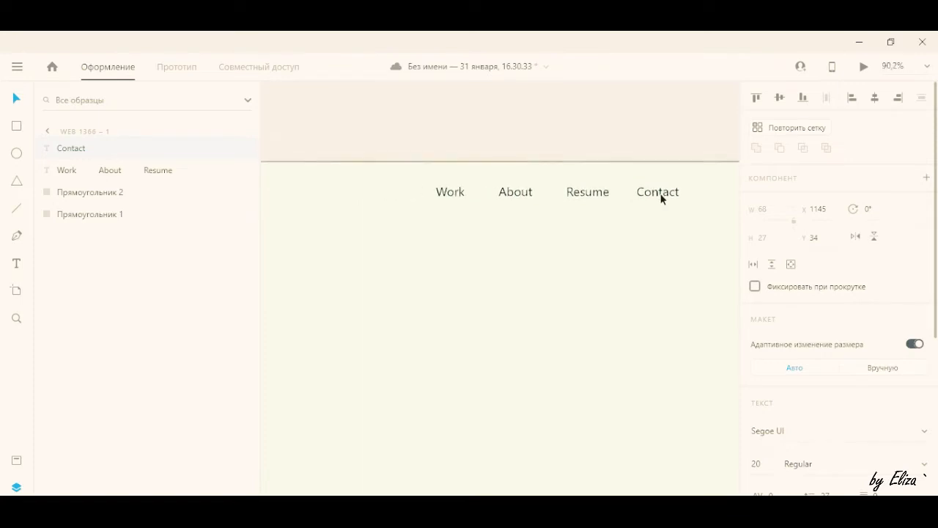
scroll(835, 330, "down", 5)
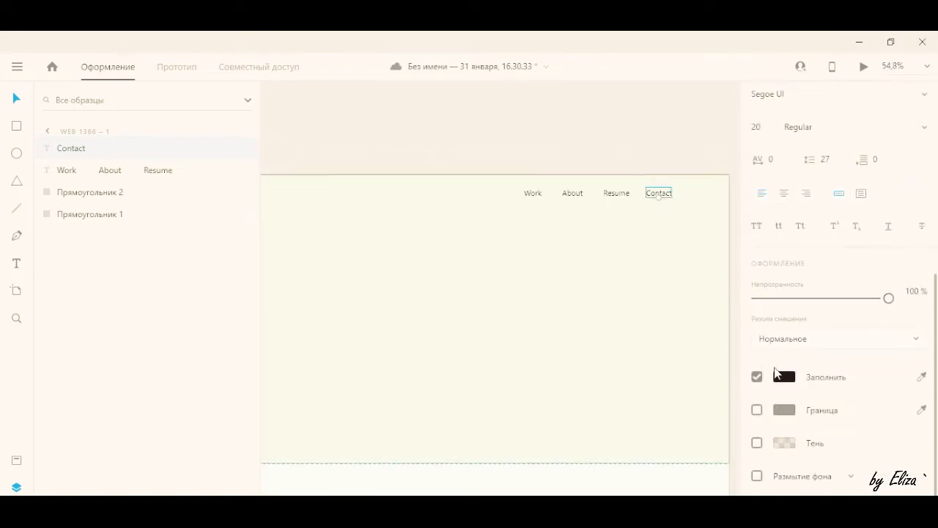
left_click(785, 376)
left_click_drag(631, 323, 554, 242)
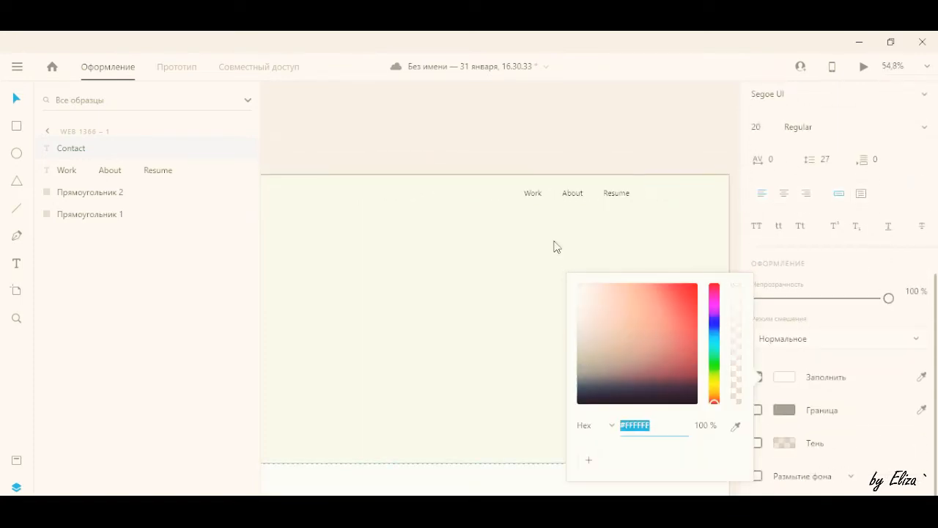
left_click(591, 128)
Step: Place the green button image from the Landing page folder at the Contact text and order it behind the text
key("alt+Tab")
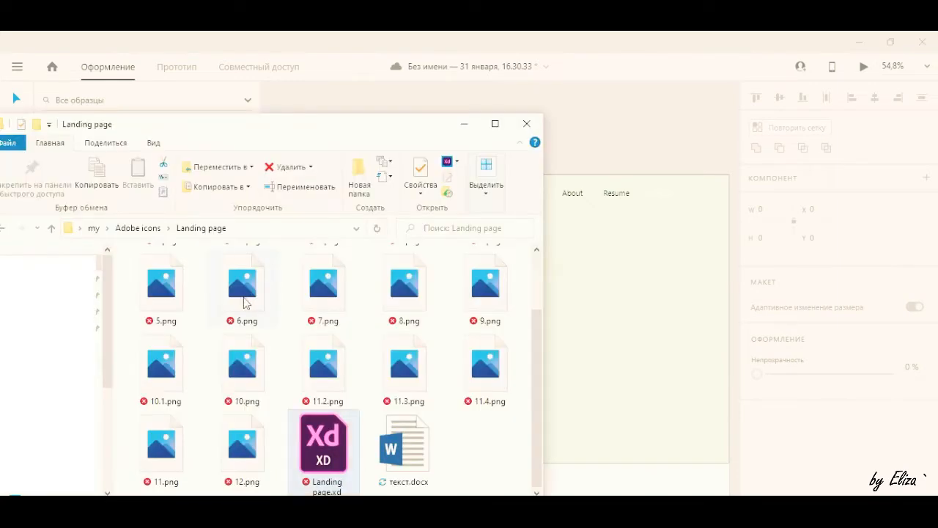
scroll(203, 291, "up", 2)
left_click_drag(182, 287, 671, 199)
left_click(465, 125)
left_click_drag(113, 157, 114, 186)
left_click(654, 108)
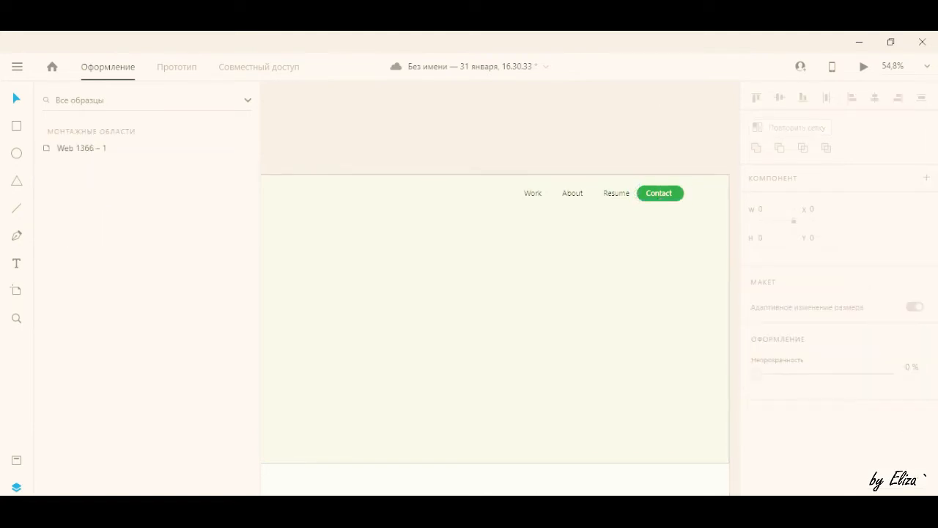
Step: Switch to the Landing page reference document and examine the layout of its header section
mouse_move(491, 513)
left_click(415, 456)
left_click(663, 209)
left_click(662, 207)
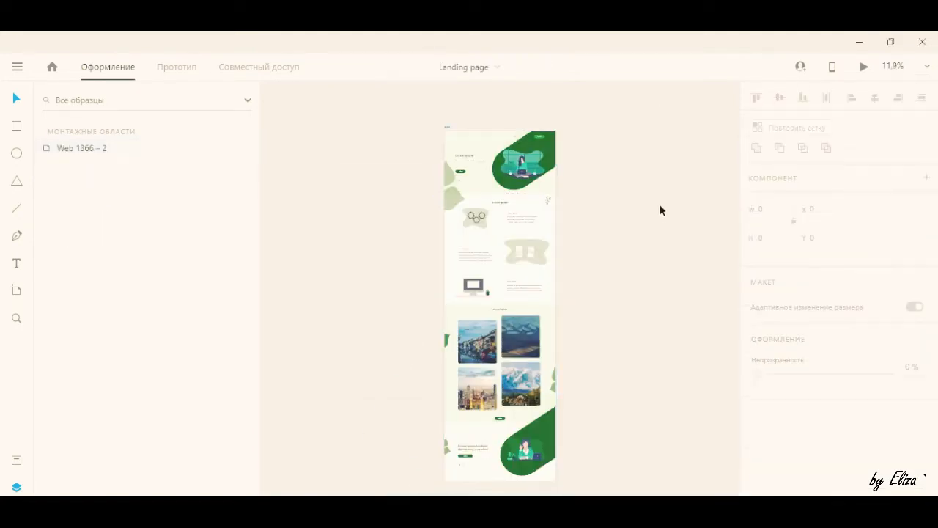
scroll(514, 139, "up", 5)
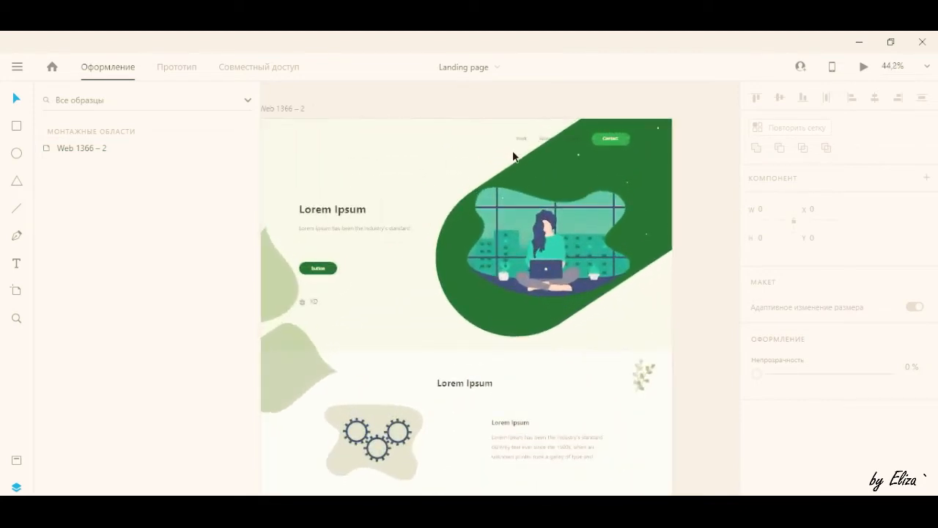
scroll(571, 196, "left", 1)
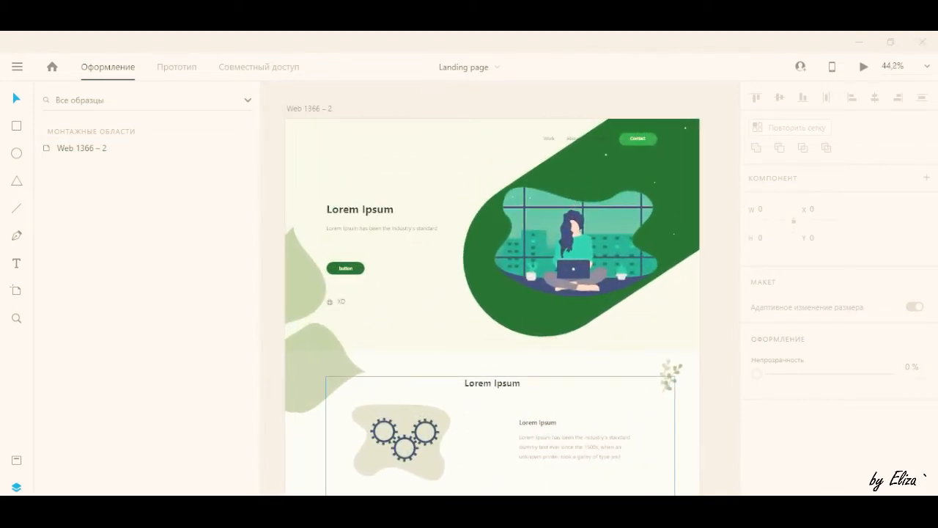
Step: Return to the untitled document and shift the menu texts, Contact text and green button image together toward the artboard's centre and slightly down
mouse_move(491, 513)
left_click(562, 463)
scroll(723, 143, "down", 2)
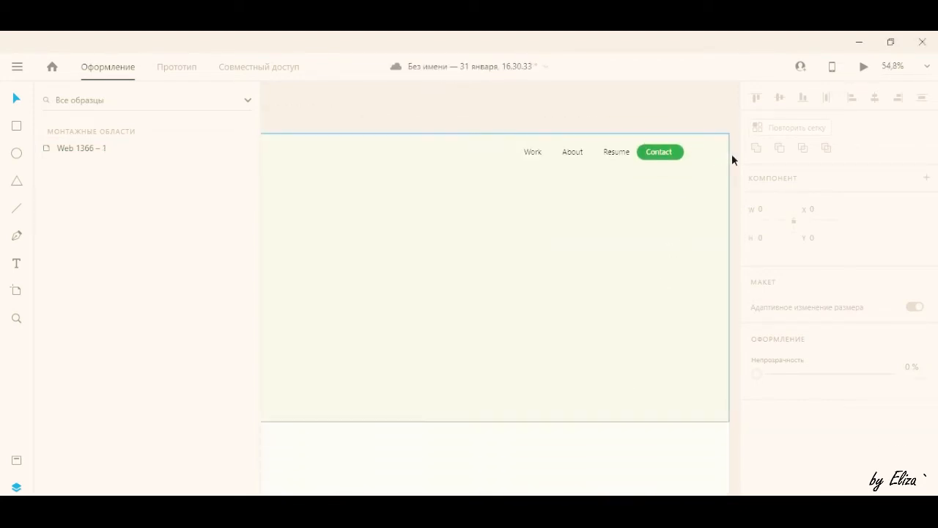
left_click(465, 156)
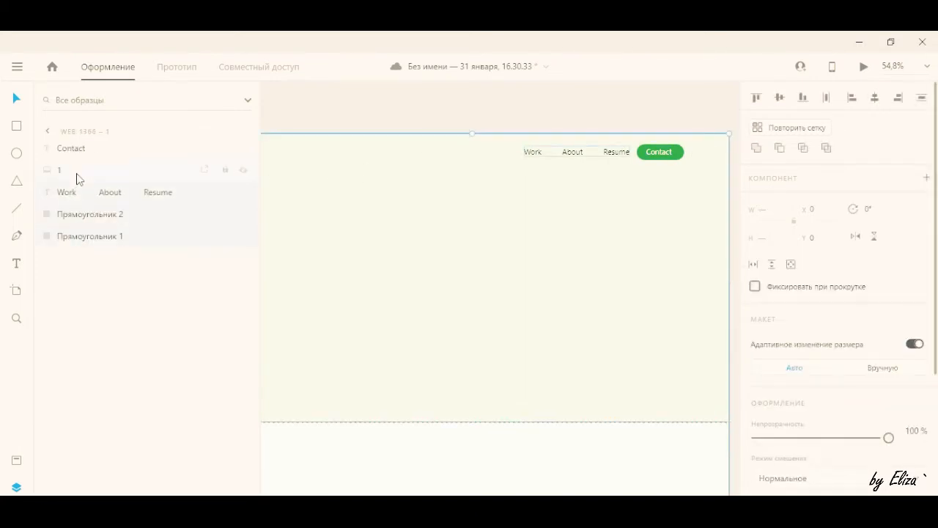
left_click(82, 150)
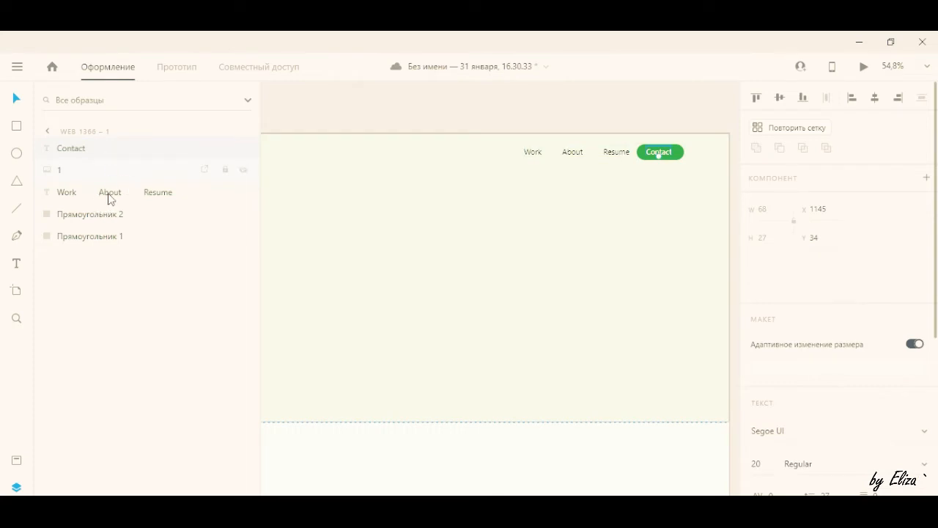
key("Escape")
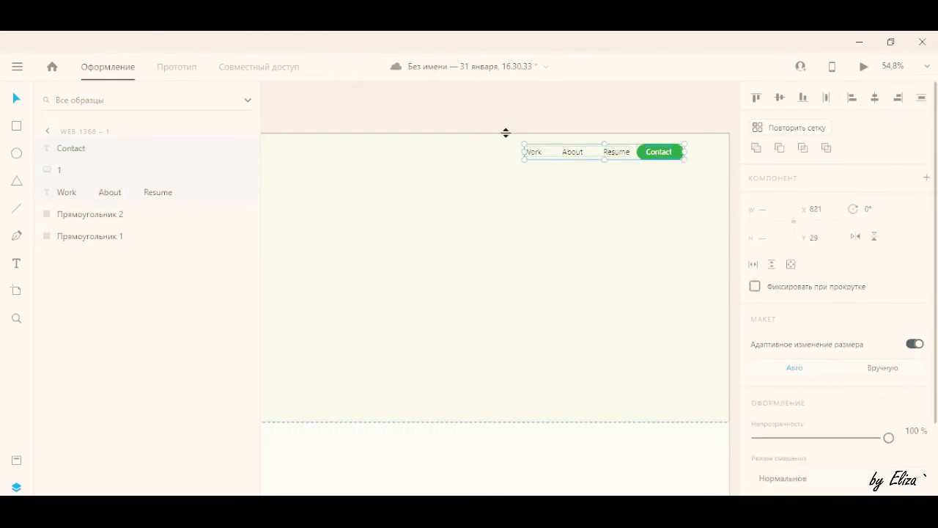
left_click_drag(628, 155, 592, 154)
left_click(618, 126)
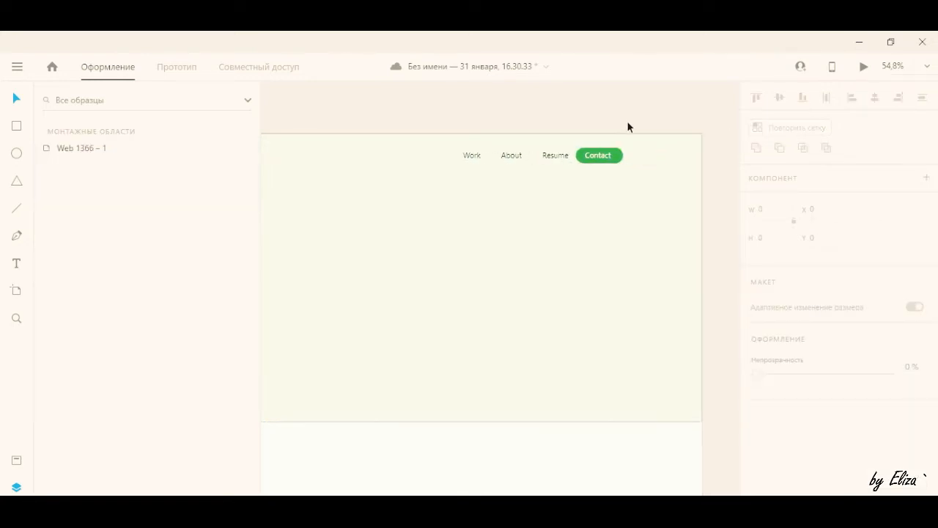
Step: Switch to the Landing page reference document and examine its hero artwork and the sections below, returning to the untitled document
scroll(615, 116, "down", 3)
scroll(616, 116, "up", 3)
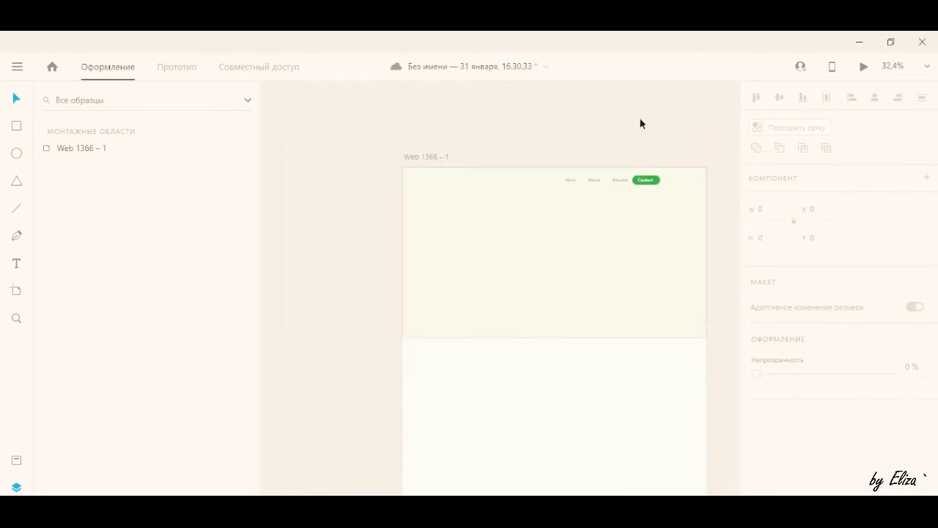
mouse_move(490, 513)
left_click(444, 485)
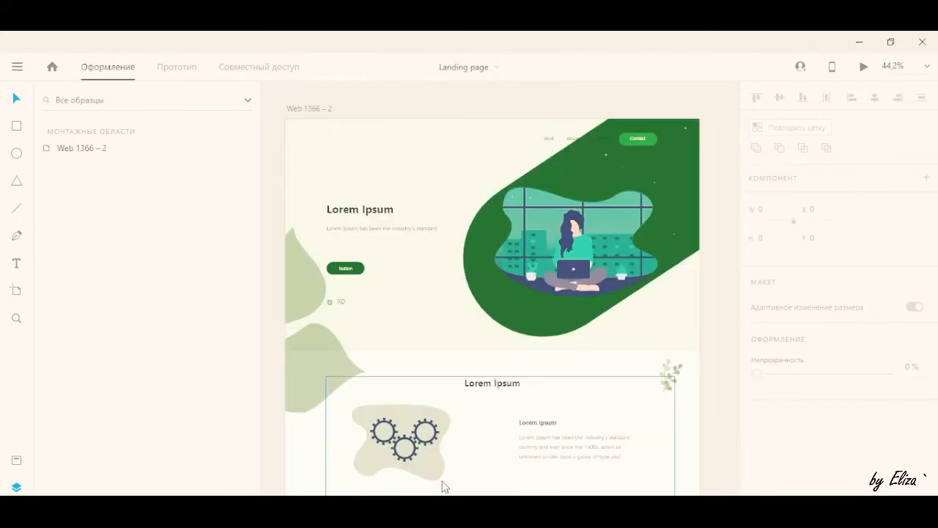
scroll(574, 302, "down", 2)
scroll(570, 301, "down", 2)
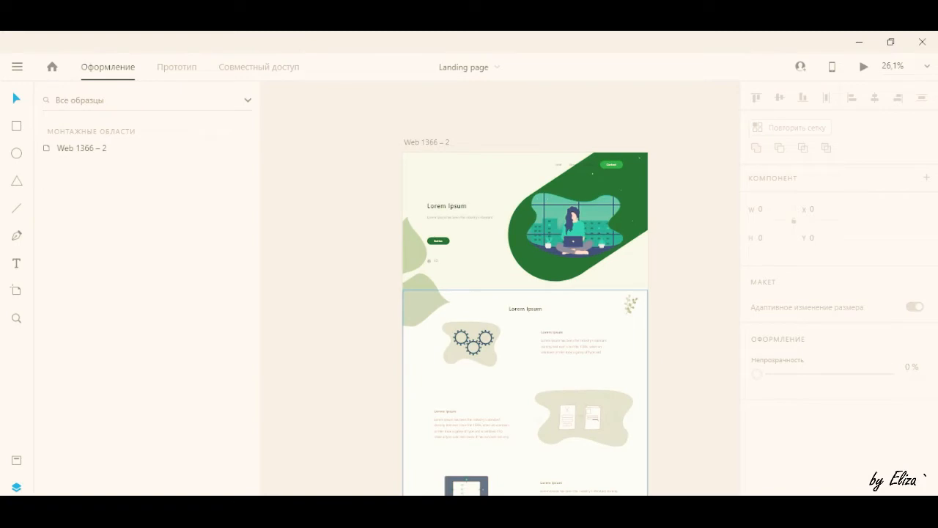
left_click(491, 513)
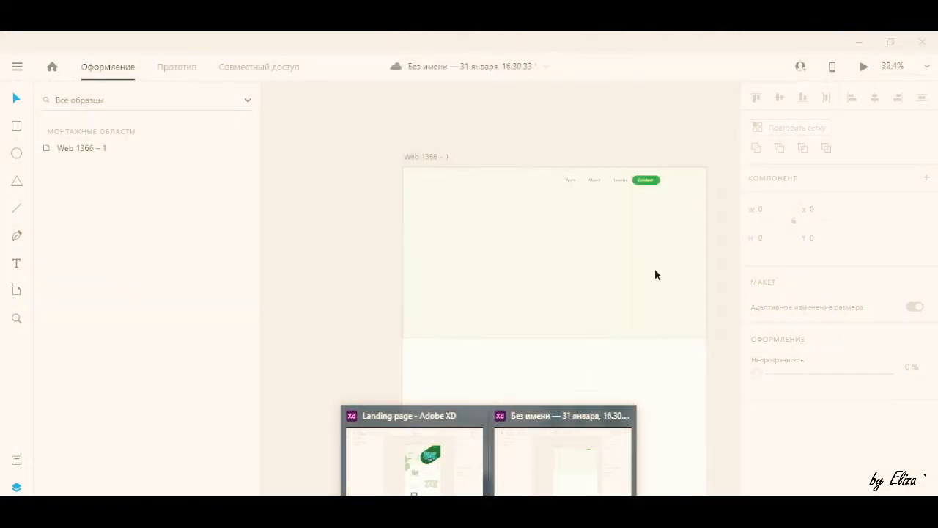
left_click(596, 444)
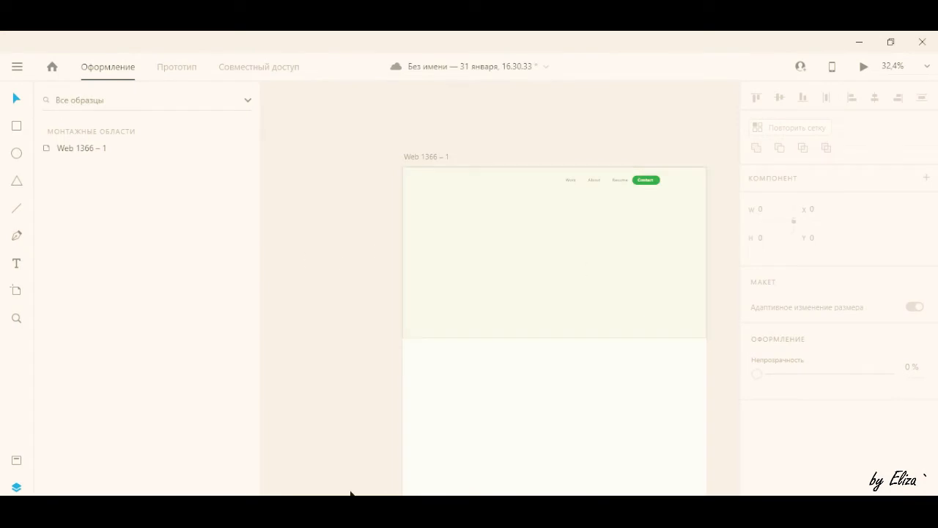
Step: Place 3.png, the green rounded shape, from the Landing page folder over the header's right half at X 555 and Y -247
left_click(351, 494)
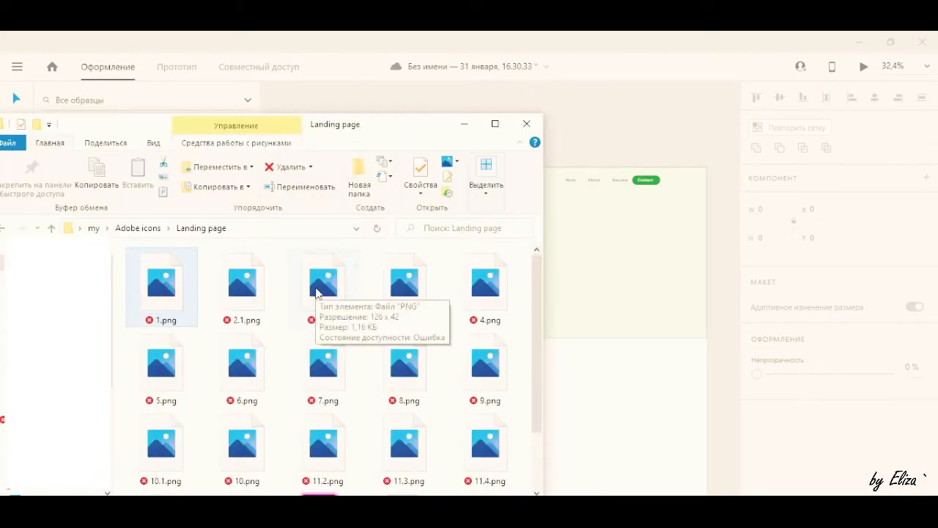
left_click(402, 282)
left_click(682, 398)
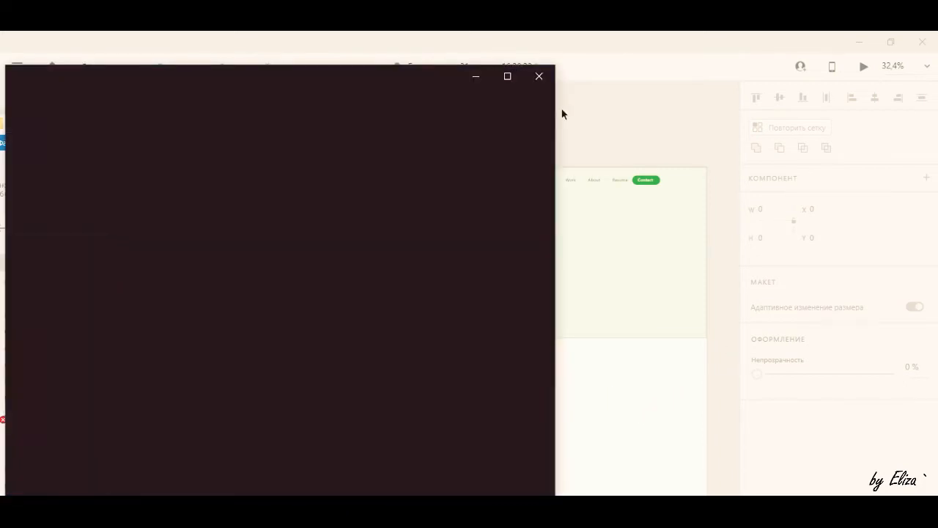
left_click(540, 79)
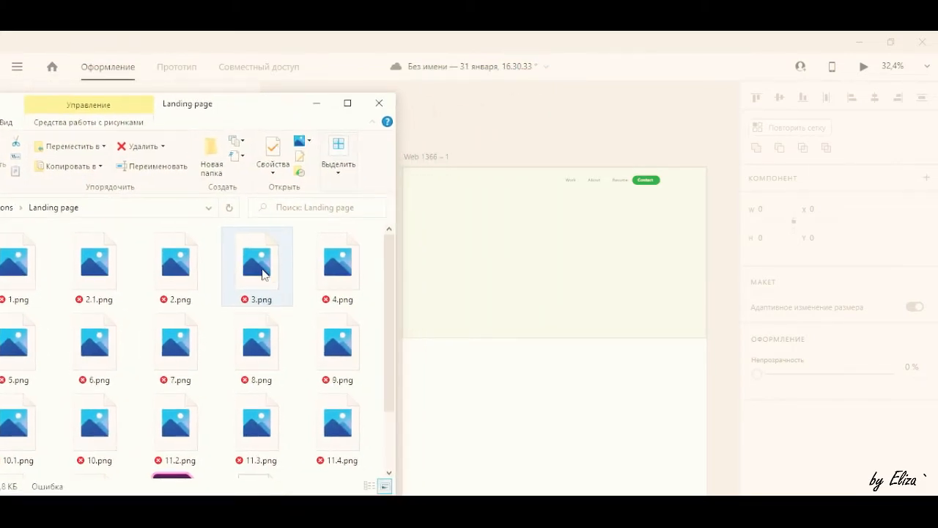
left_click_drag(262, 273, 628, 123)
left_click_drag(688, 268, 559, 261)
left_click_drag(565, 263, 583, 255)
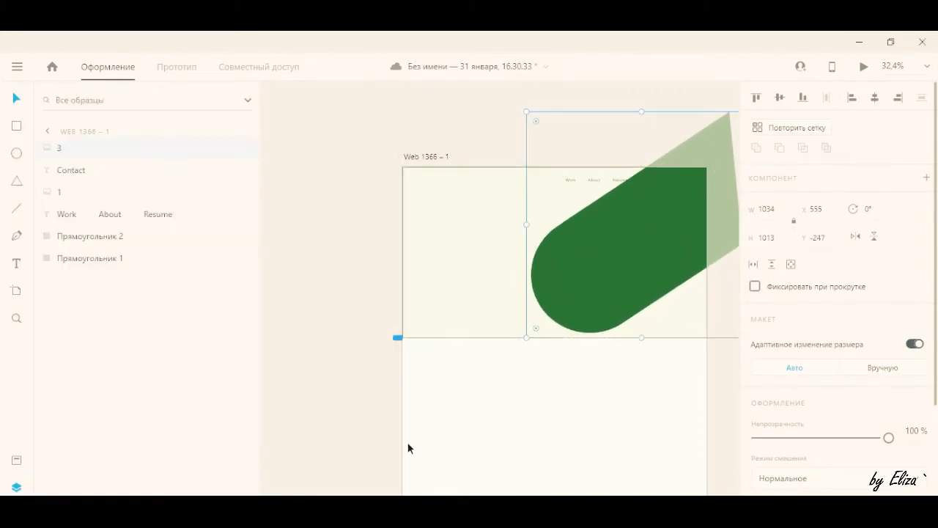
Step: Place 4.png, the illustration of a woman with a laptop, on the green shape at X 651 and Y 43
key("alt+Tab")
left_click_drag(343, 256, 476, 133)
left_click_drag(541, 227, 612, 268)
left_click(534, 119)
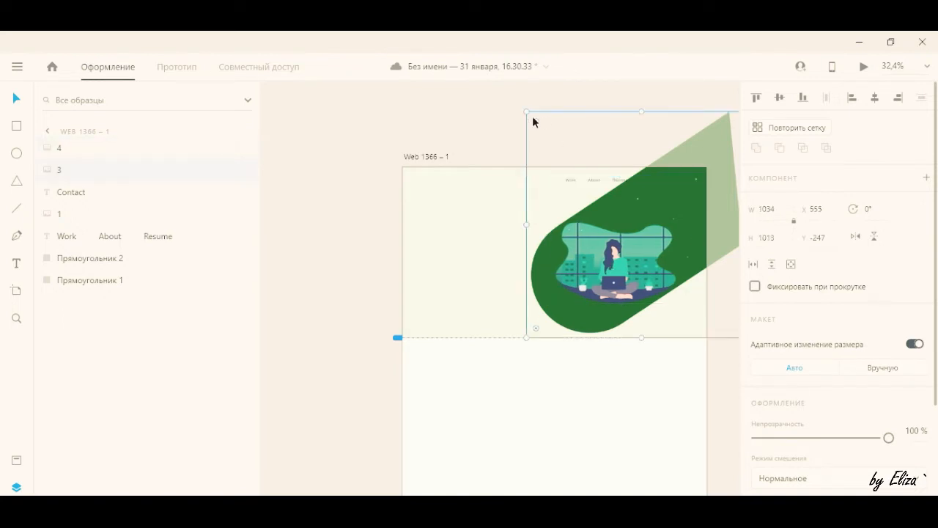
left_click(474, 117)
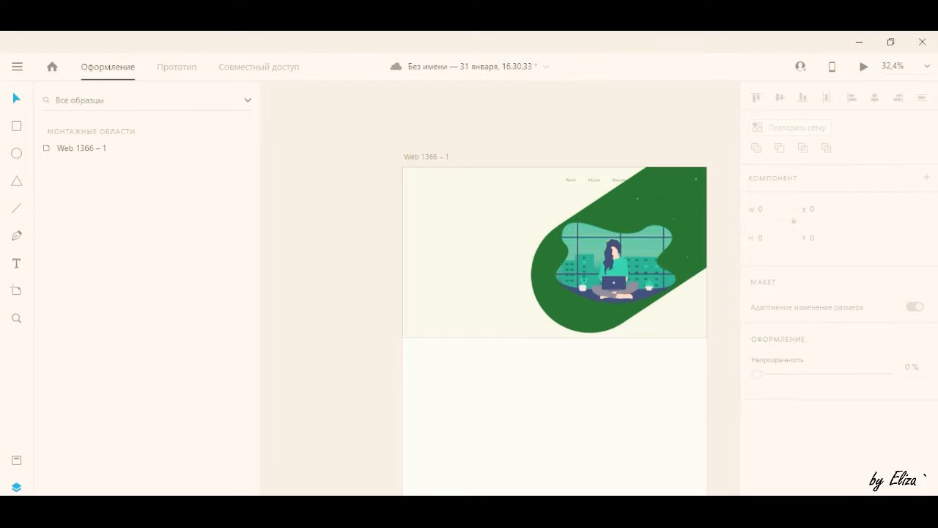
Step: Copy the Lorem Ipsum heading and tagline from the reference hero and paste them into the new header at X 92 and Y 284
left_click(436, 473)
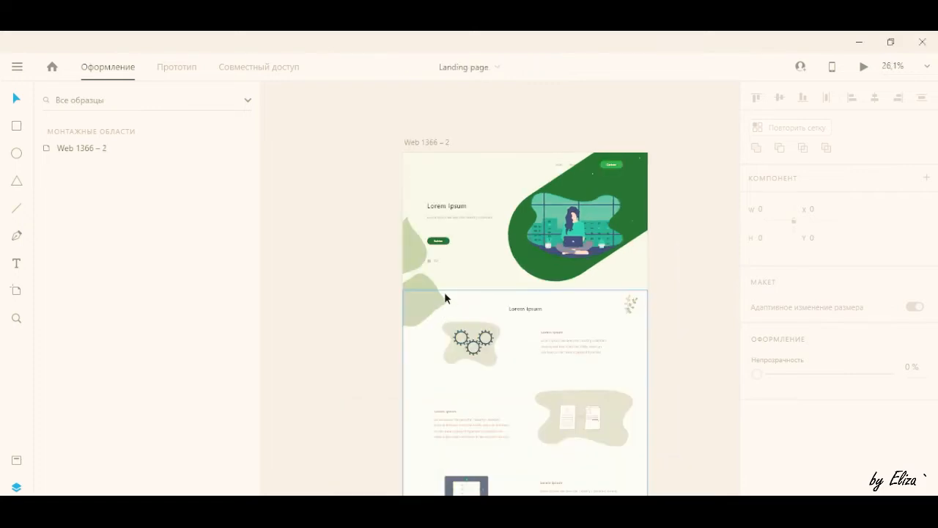
scroll(465, 209, "up", 3)
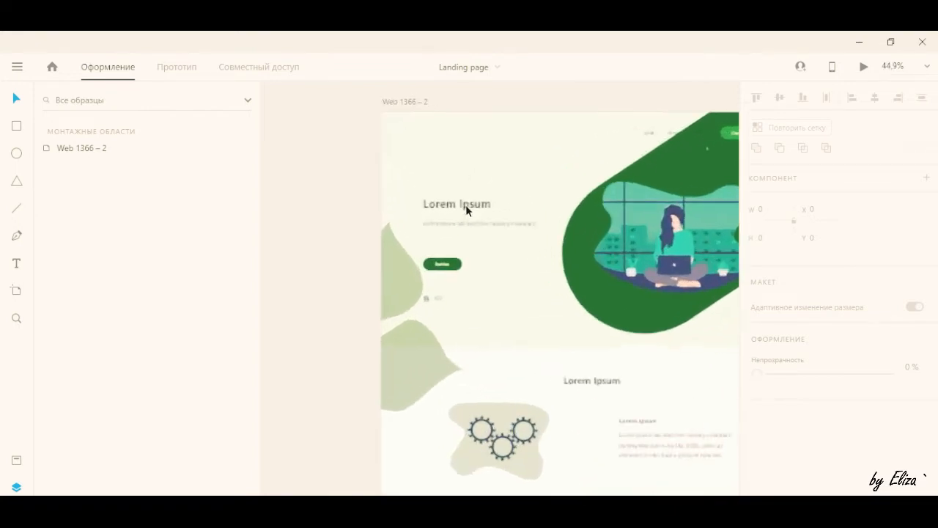
left_click(459, 203)
left_click(460, 227, "shift")
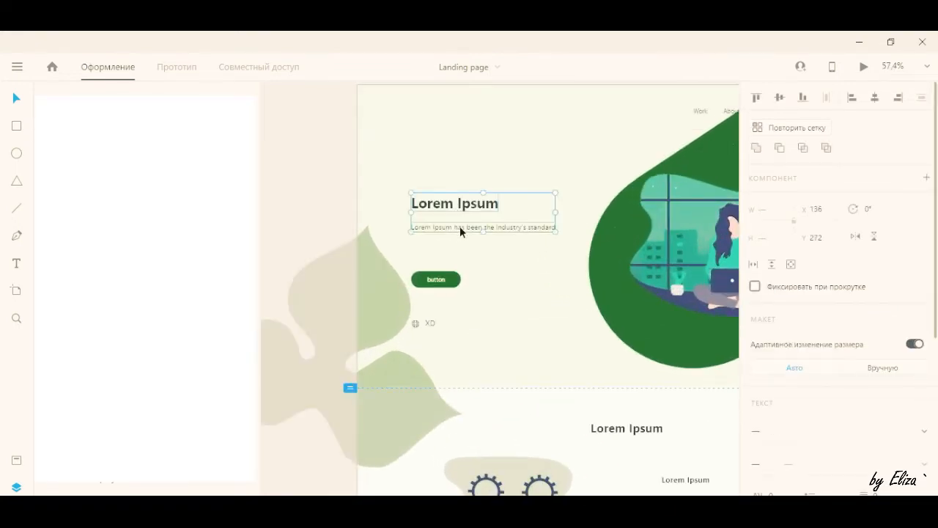
left_click(562, 450)
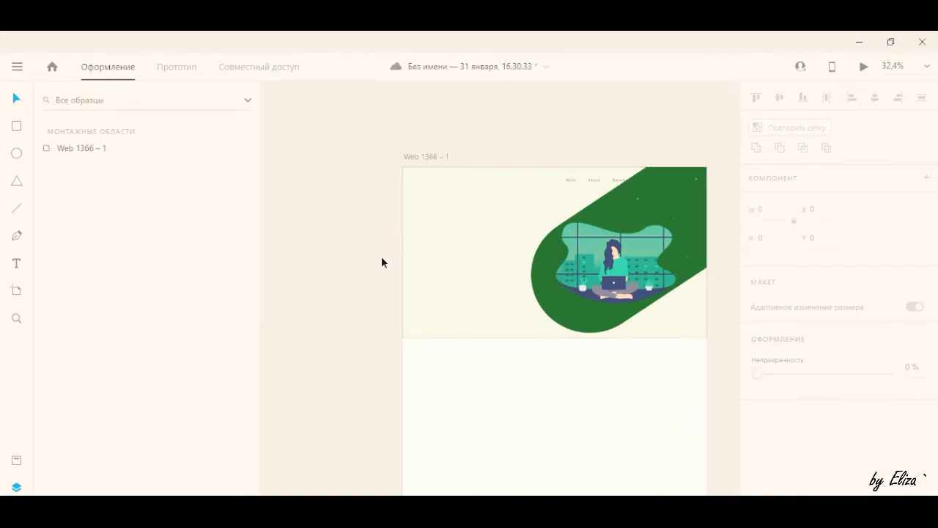
key("ctrl+v")
left_click_drag(490, 303, 453, 242)
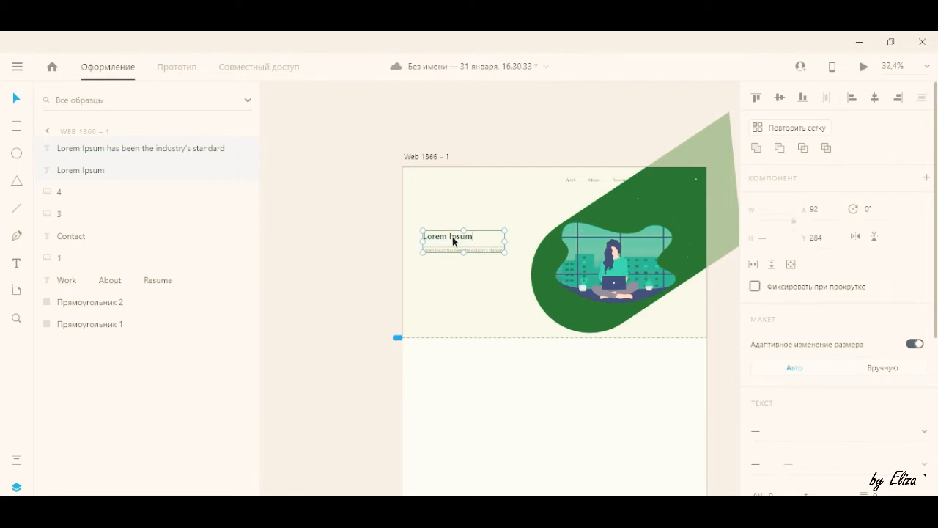
left_click(564, 316)
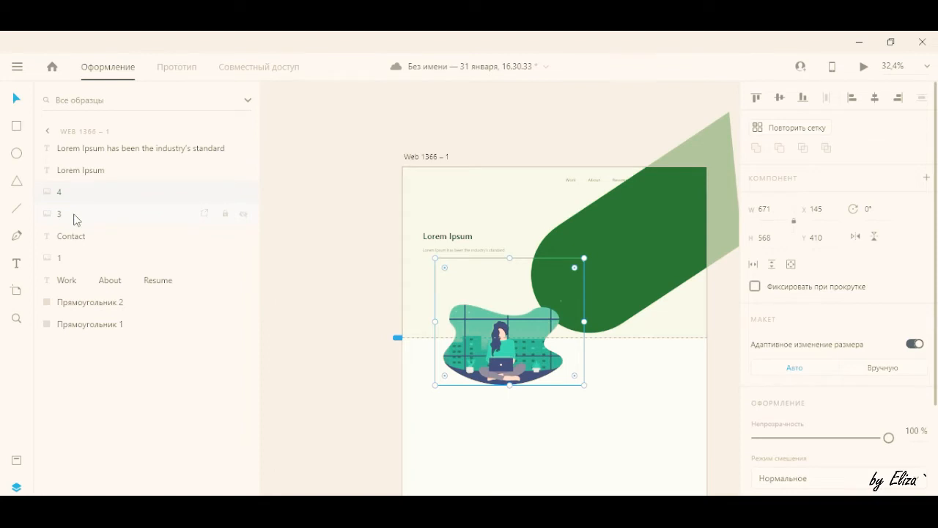
left_click_drag(513, 355, 620, 274)
key("ctrl+z")
key("ctrl+shift+z")
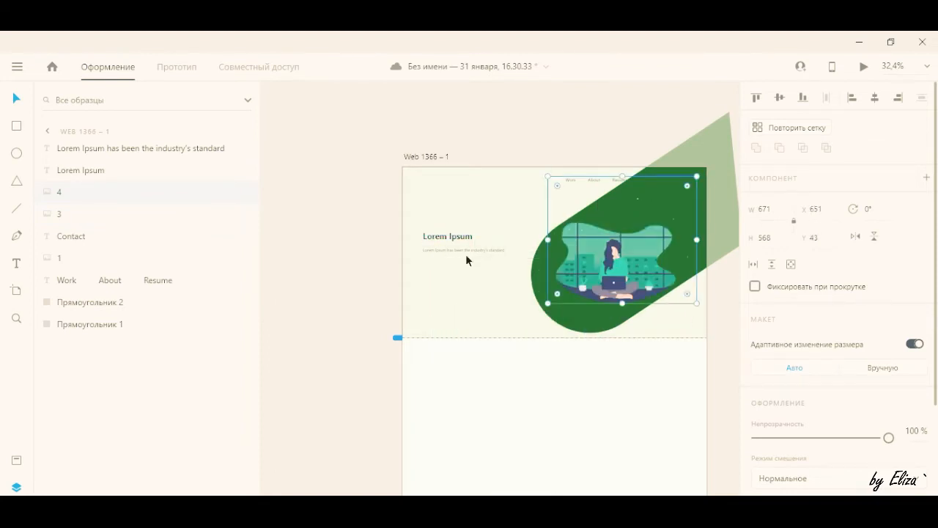
Step: Reorder image layer 3 beneath the Work, About, Resume text layer, just above Прямоугольник 2
left_click(86, 224)
left_click_drag(85, 218, 88, 291)
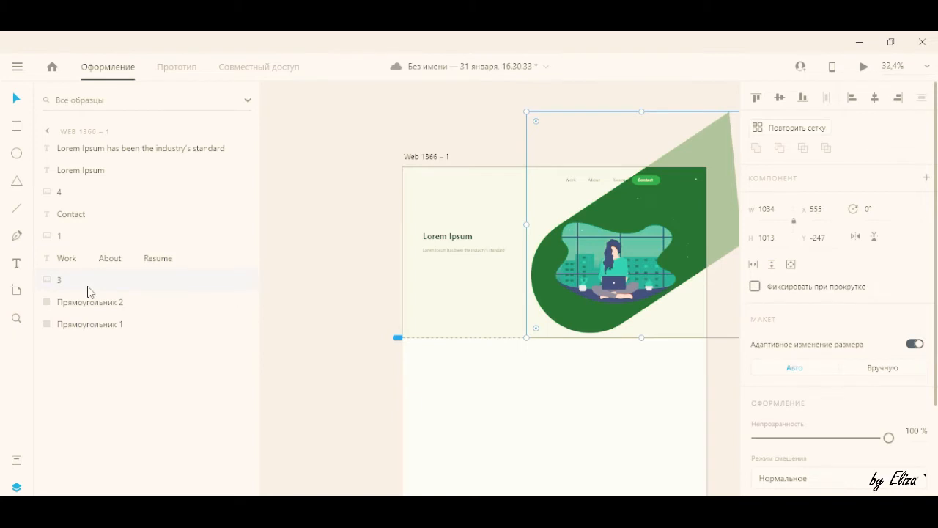
scroll(645, 183, "up", 4)
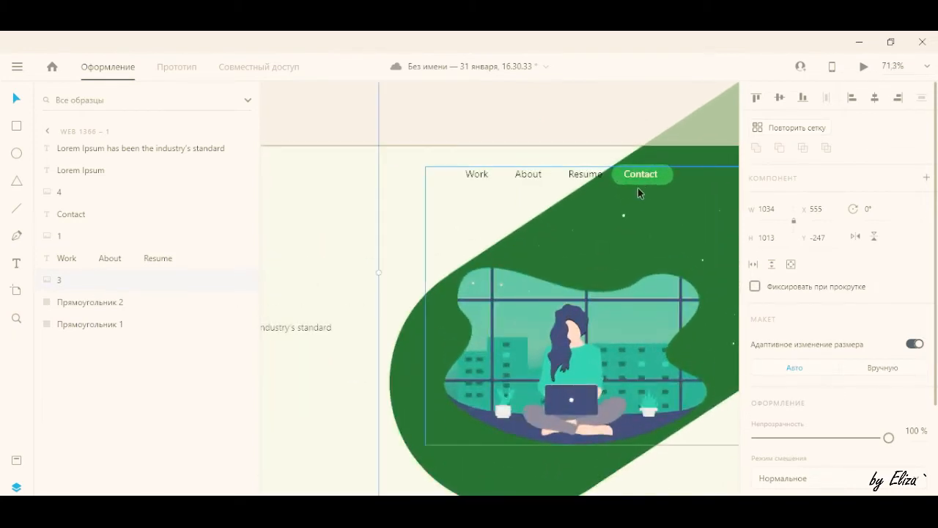
scroll(638, 188, "down", 4)
left_click(323, 254)
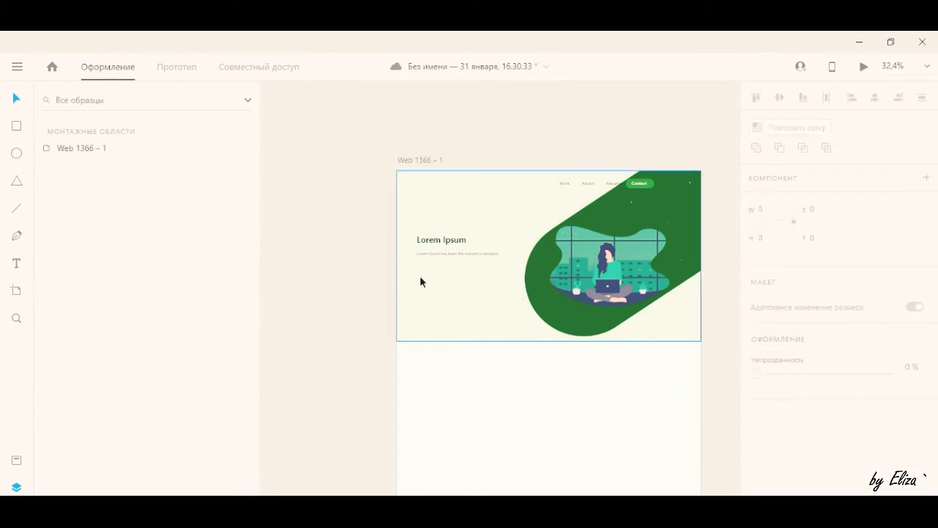
Step: Place green button image 2.png under the tagline at X 89, Y 423, and globe icon 2.1.png below it at X 93, Y 493
key("alt+Tab")
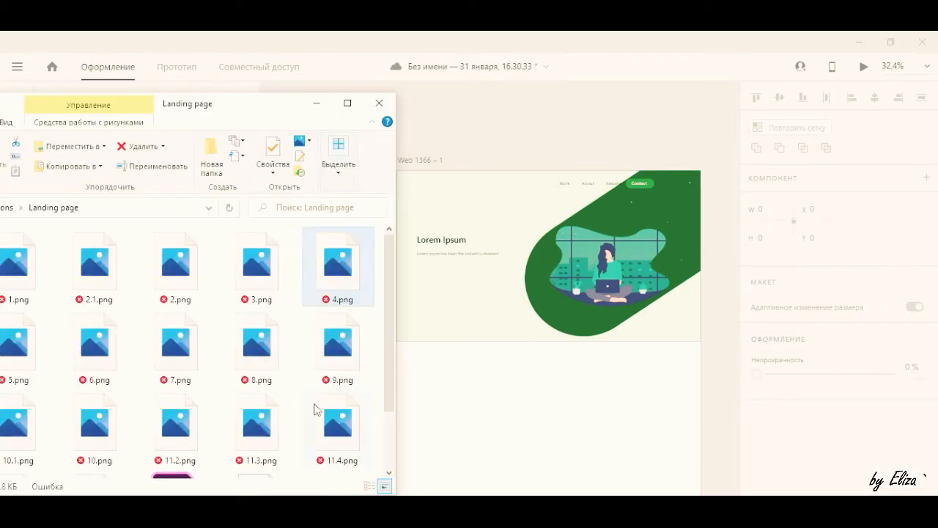
left_click_drag(67, 269, 483, 144)
left_click_drag(179, 269, 440, 273)
left_click(318, 104)
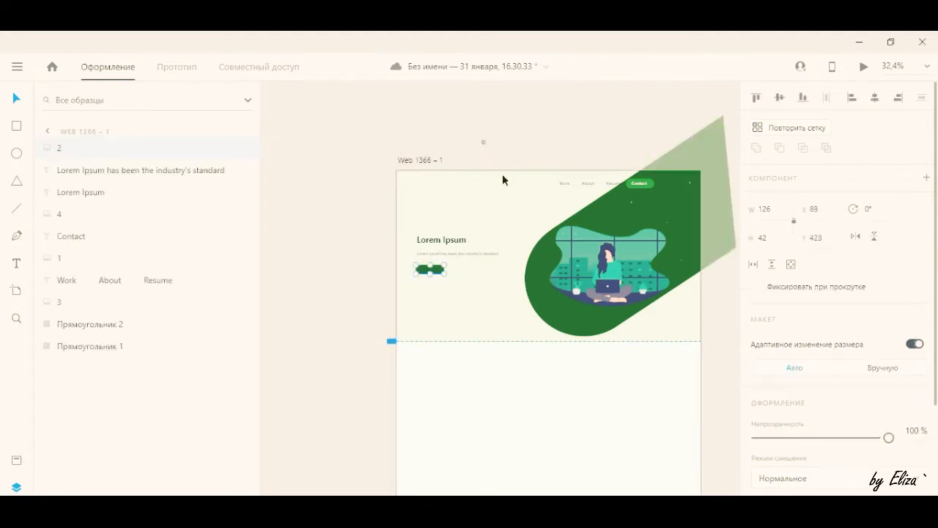
scroll(484, 143, "up", 5)
left_click_drag(484, 143, 341, 449)
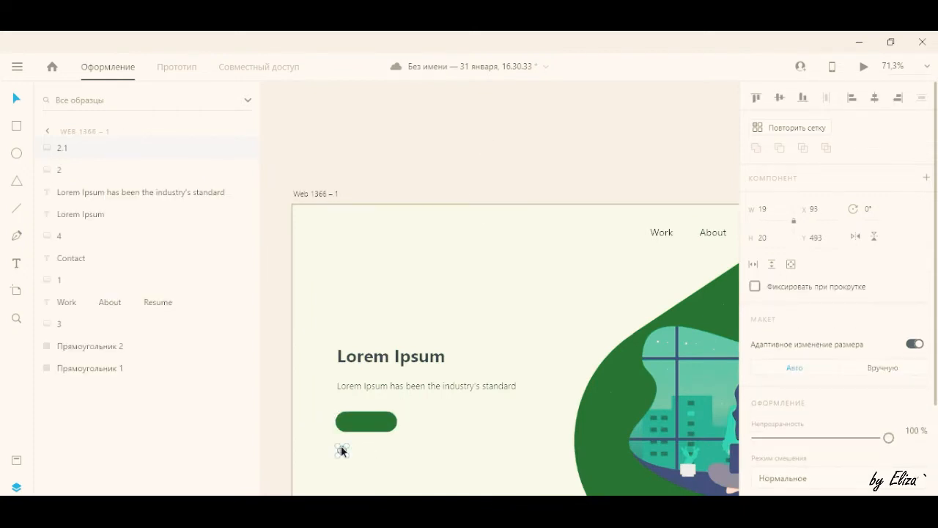
Step: Duplicate the tagline text onto the green button at X 103, Y 432 and change the copy's wording to "button"
left_click(370, 388)
key("ctrl+d")
left_click_drag(405, 387, 410, 419)
double_click(410, 419)
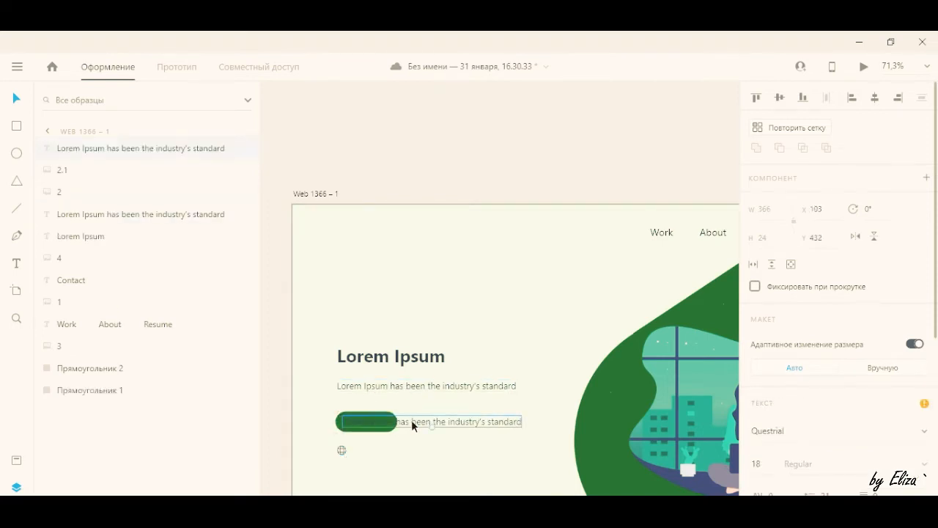
type("Learn")
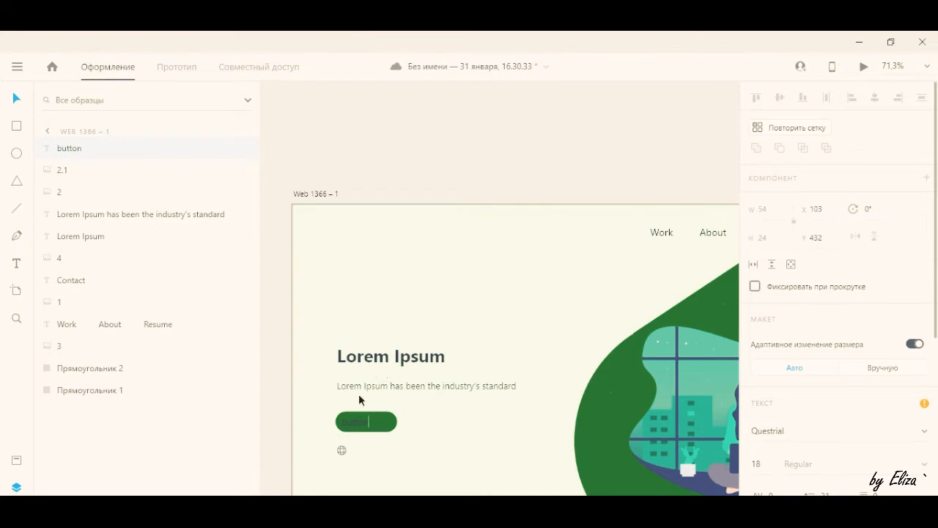
key("Escape")
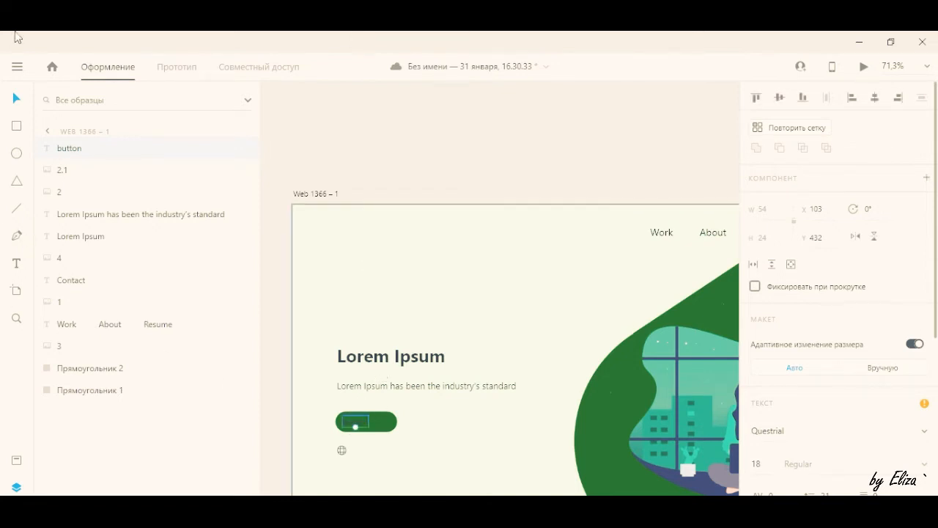
Step: Centre the button label on its green shape and set its fill colour to white, #FFFFFF
left_click_drag(357, 425, 366, 425)
scroll(880, 386, "down", 5)
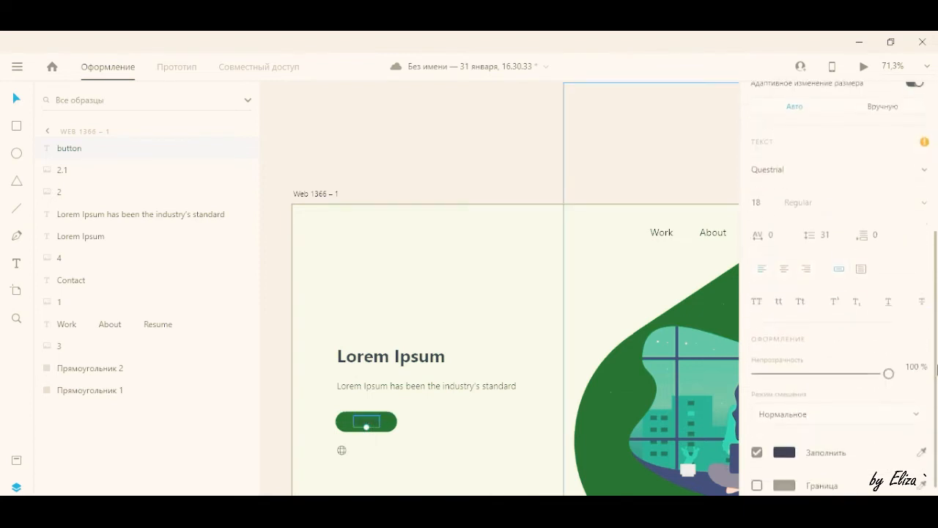
left_click(785, 377)
left_click_drag(681, 361, 528, 231)
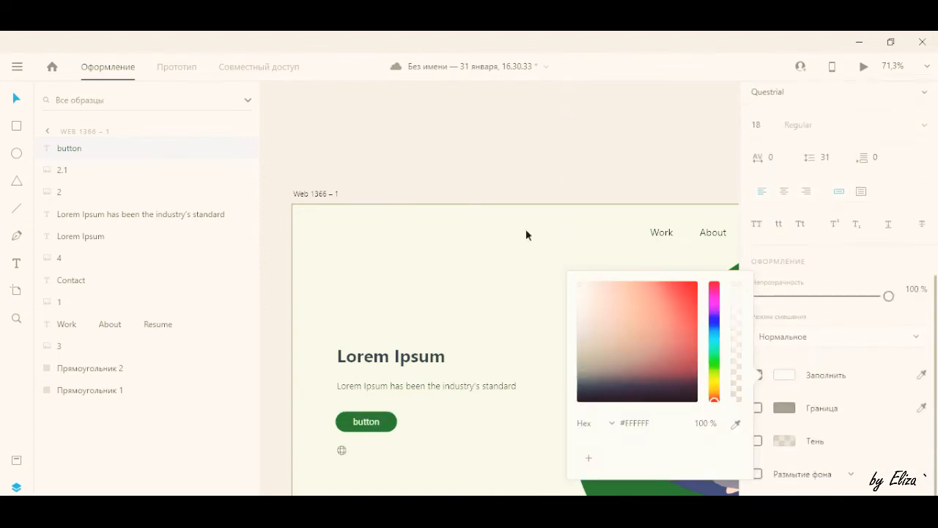
left_click(544, 179)
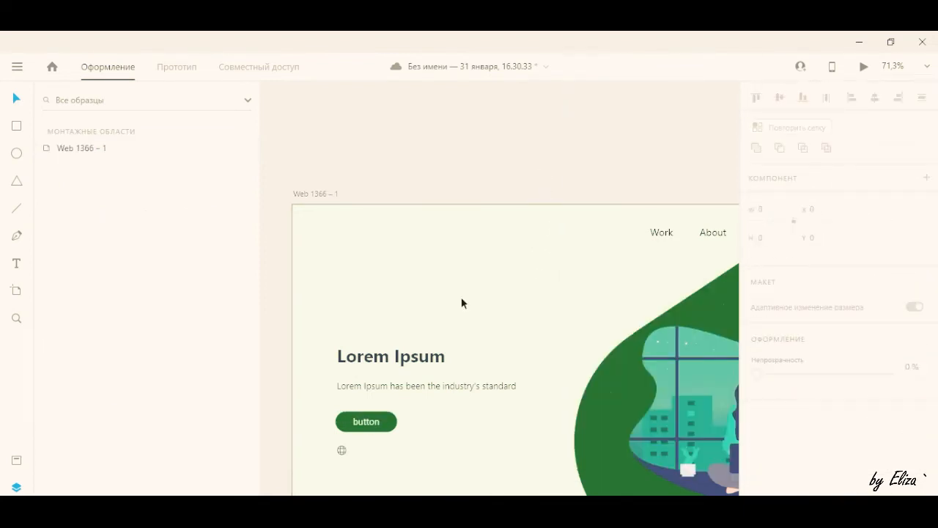
Step: Duplicate the button label below the green button at X 125, Y 496 and set the copy's fill to black, #000000
left_click(367, 423)
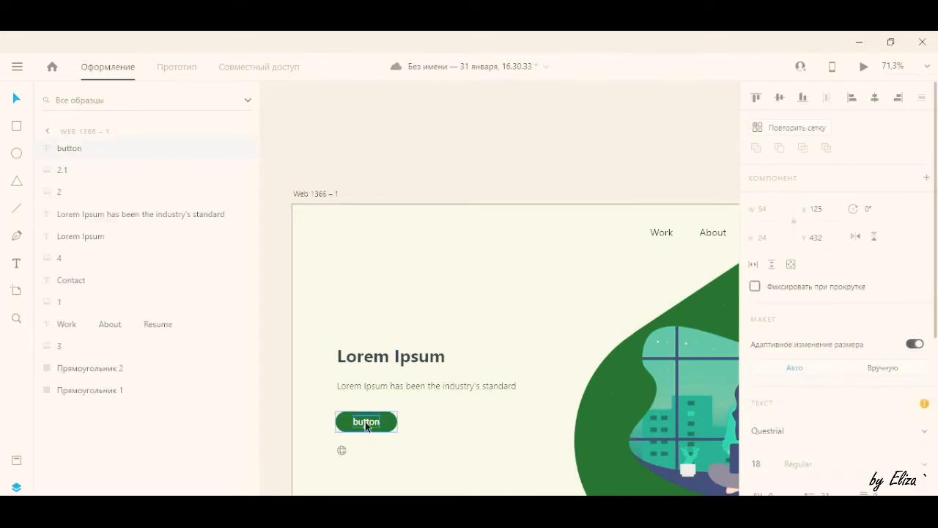
left_click_drag(369, 444, 369, 450)
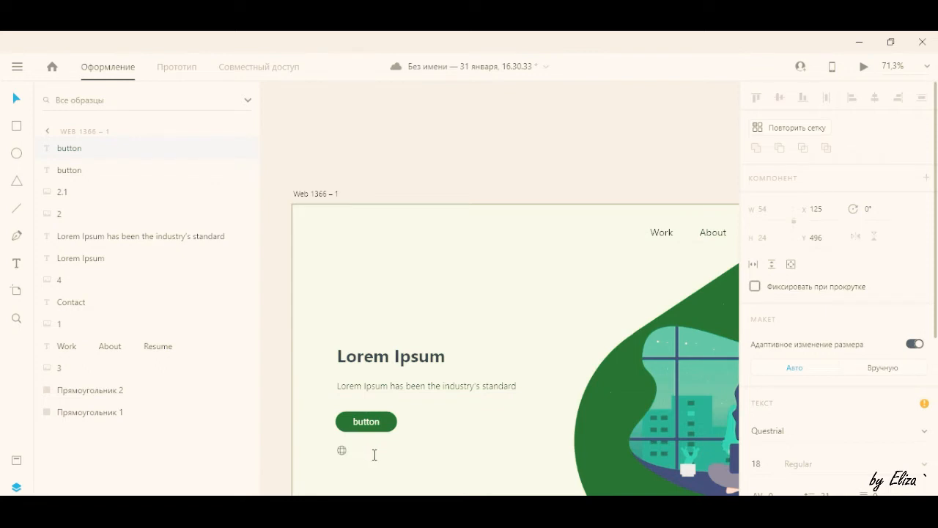
scroll(894, 371, "down", 5)
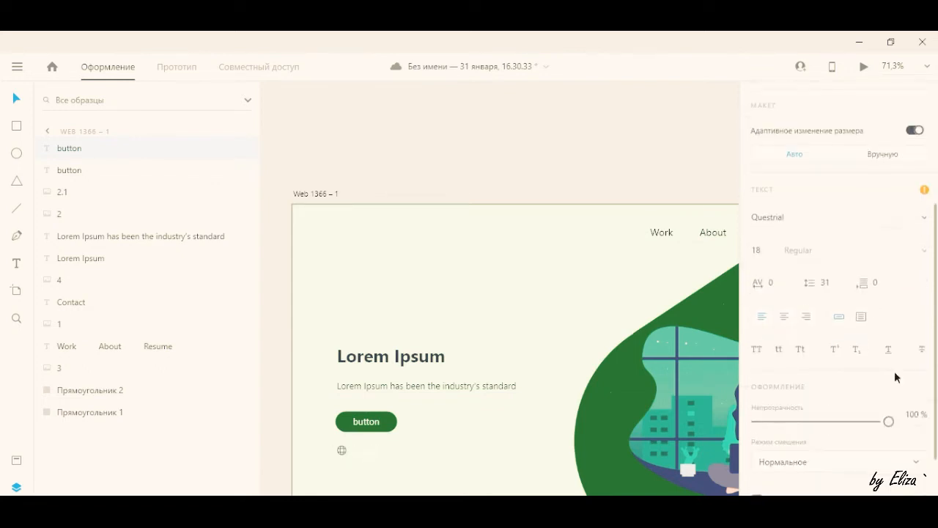
left_click(784, 445)
left_click_drag(616, 425, 566, 460)
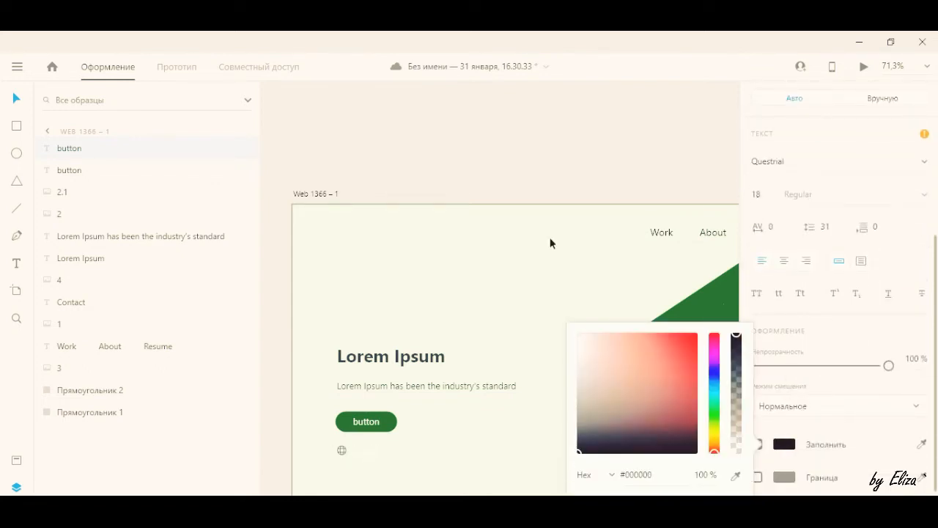
left_click(551, 241)
left_click(370, 454)
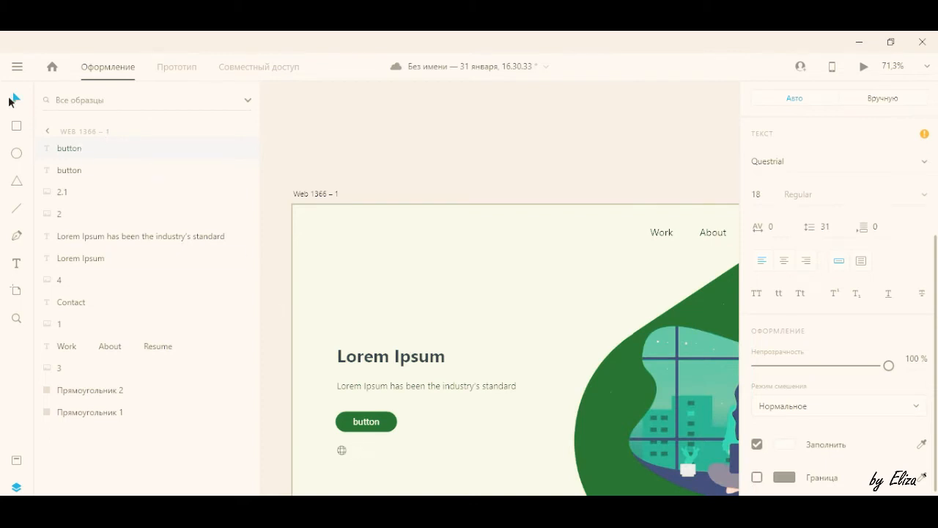
double_click(370, 455)
left_click(784, 444)
left_click_drag(632, 400, 541, 487)
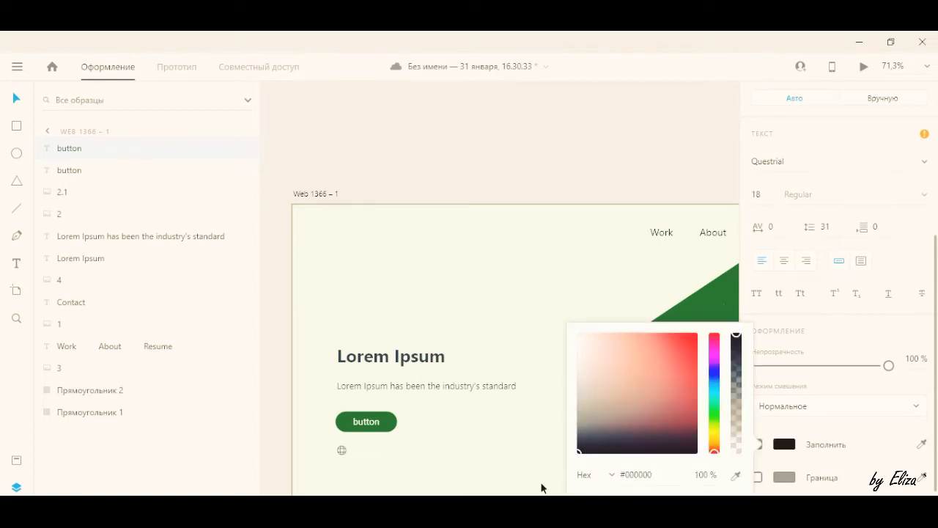
left_click(507, 127)
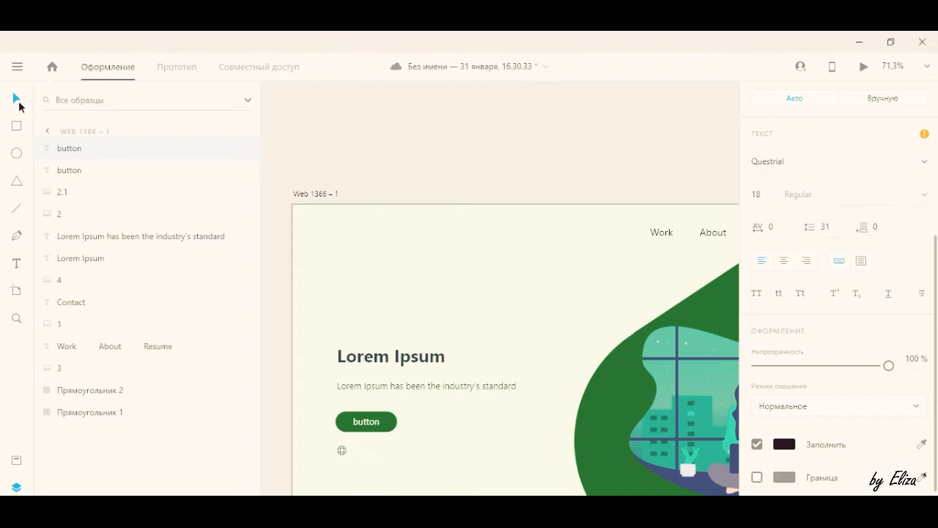
left_click(16, 183)
left_click(16, 97)
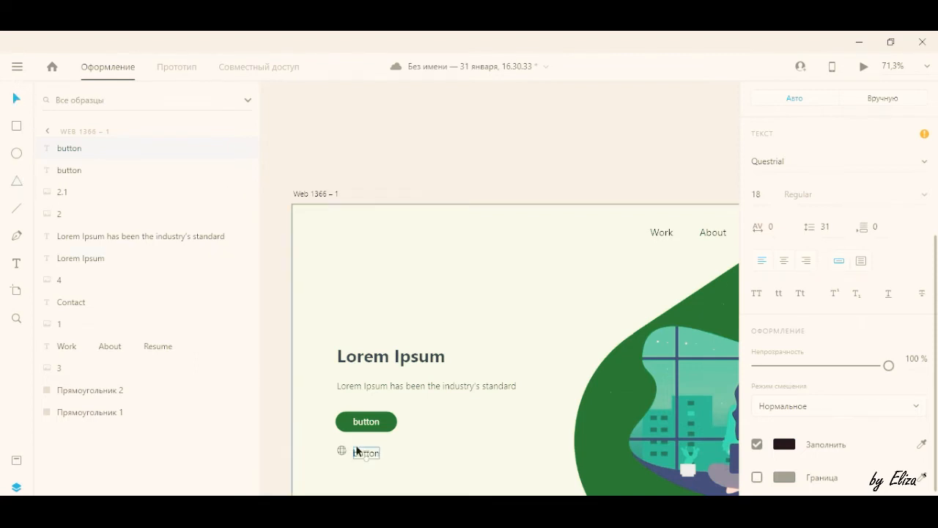
Step: Align the copied label beside the globe icon and change its wording to "XD"
left_click_drag(371, 458, 372, 455)
double_click(372, 452)
key("Caps_Lock")
key("Caps_Lock")
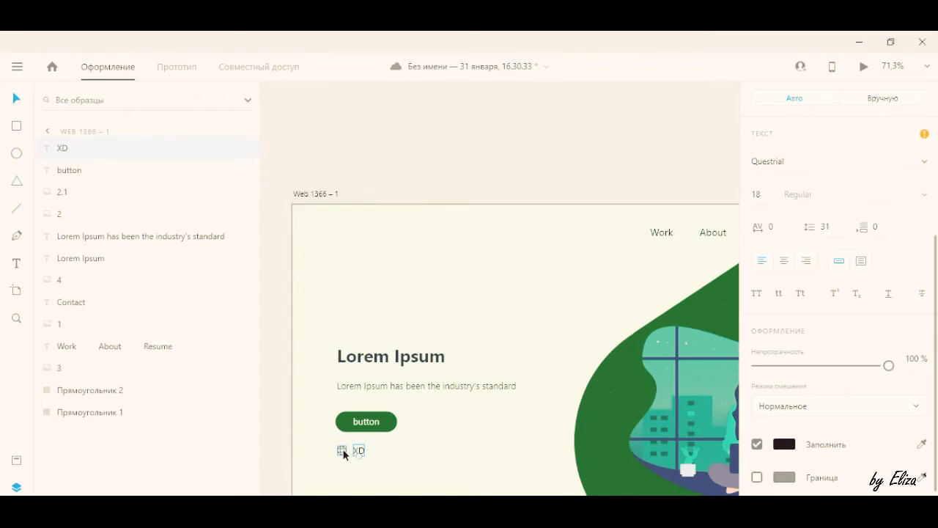
Step: Fill the XD text with the dark blue sampled from the globe icon's outline, then deselect it
scroll(342, 451, "up", 5)
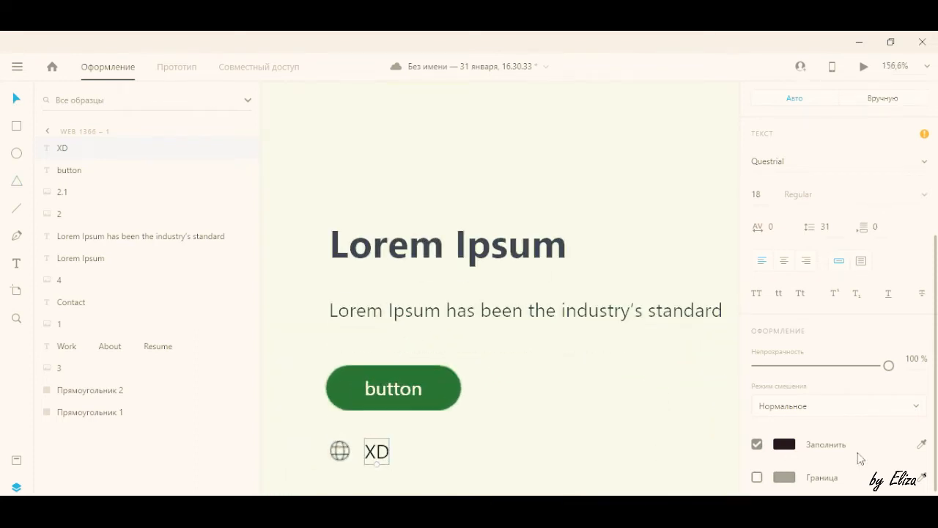
scroll(843, 412, "down", 2)
left_click(922, 375)
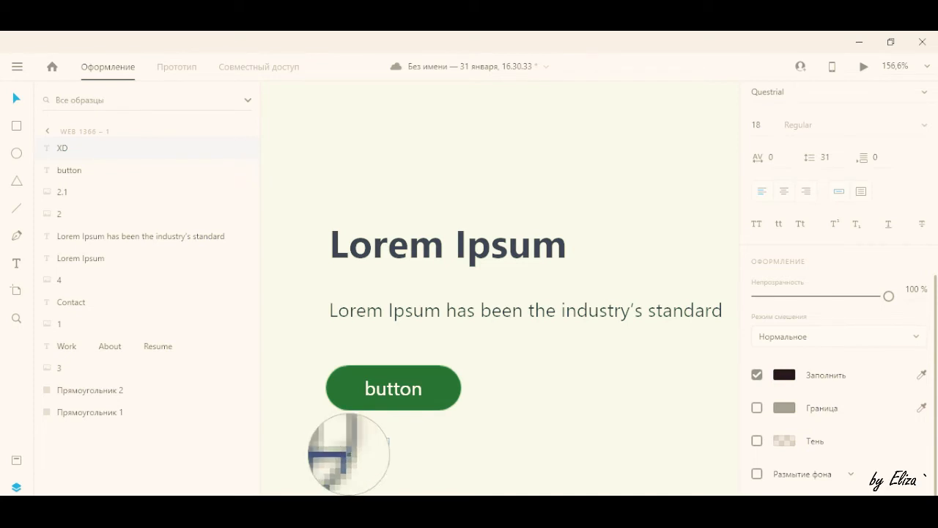
left_click(348, 453)
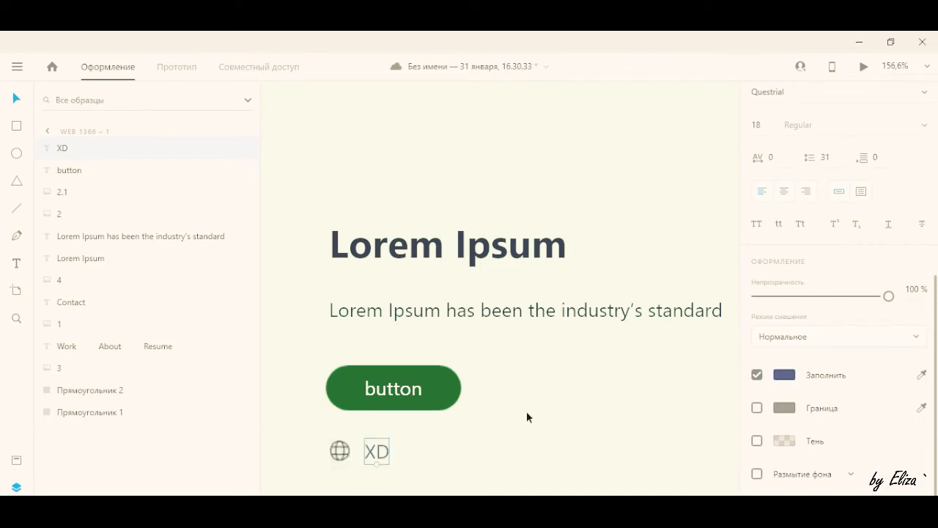
scroll(526, 417, "down", 5)
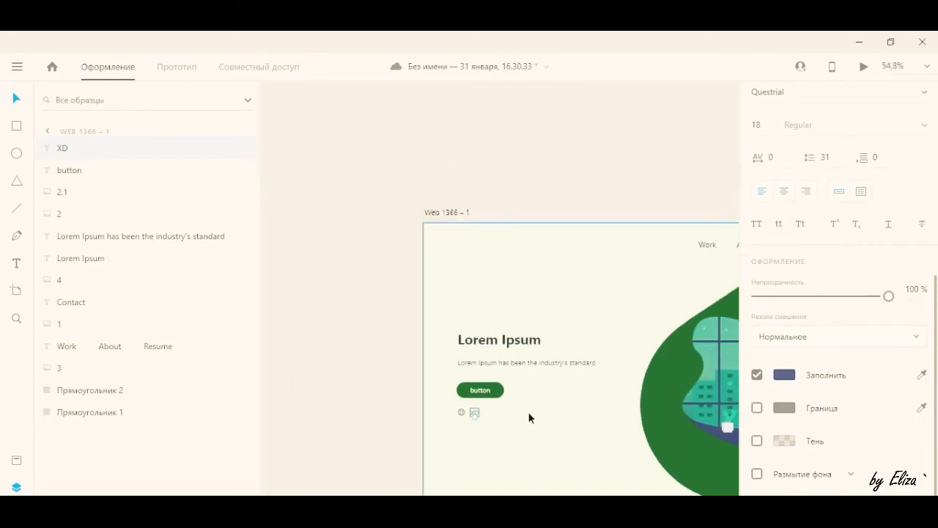
scroll(528, 417, "down", 2)
left_click(677, 354)
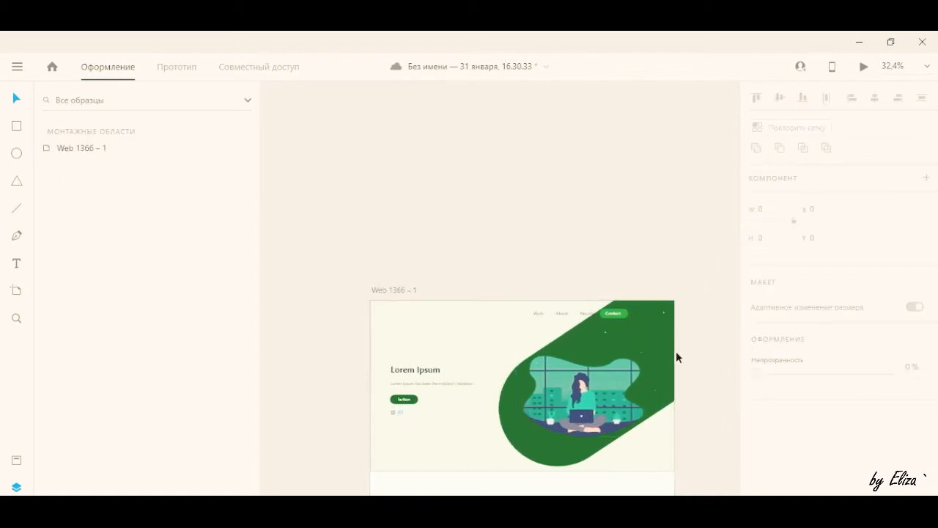
Step: Import leaf image 5.png and place it across the artboard's left edge at X -496, Y 308
scroll(673, 357, "down", 1)
scroll(692, 364, "down", 3)
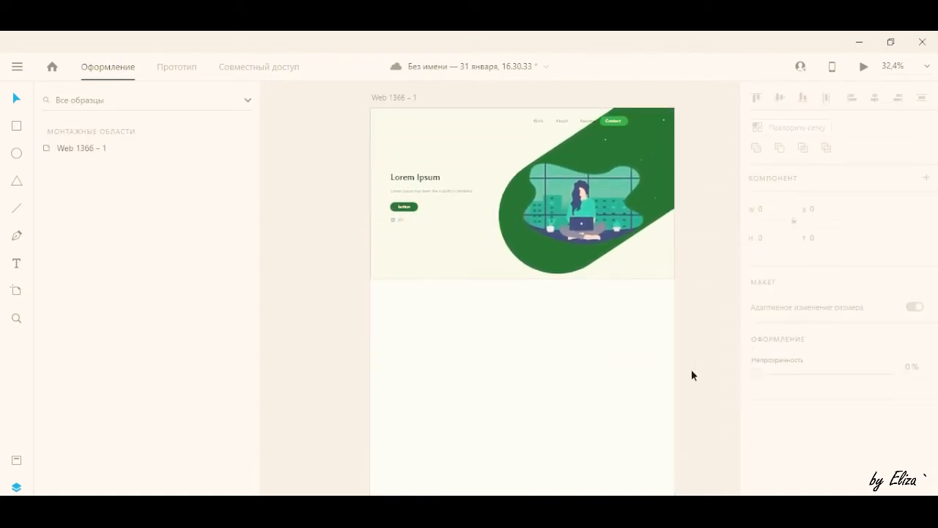
scroll(691, 370, "down", 1)
scroll(692, 373, "up", 2)
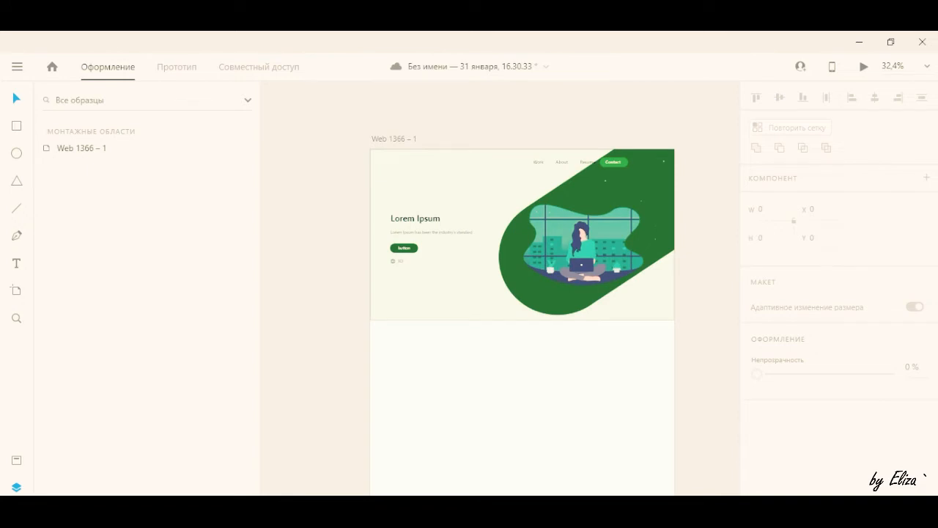
key("alt+Tab")
left_click(28, 360)
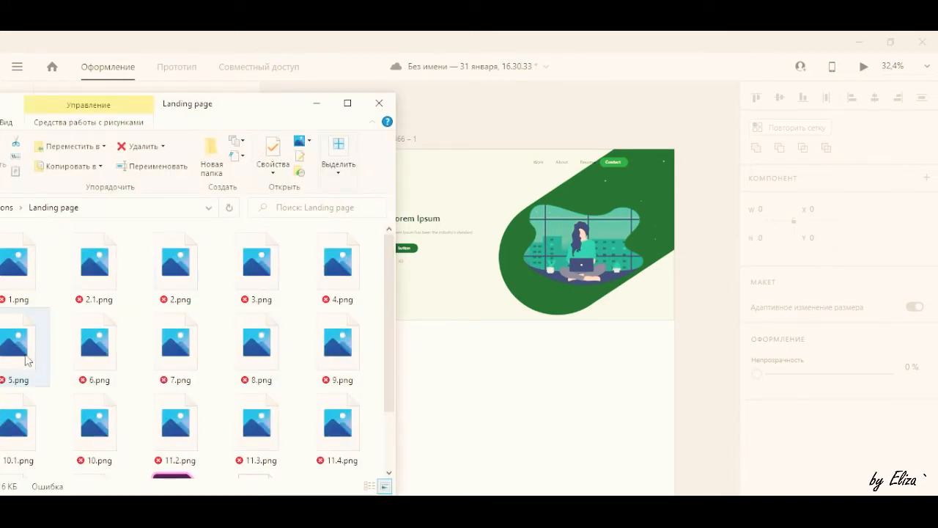
scroll(481, 129, "up", 1)
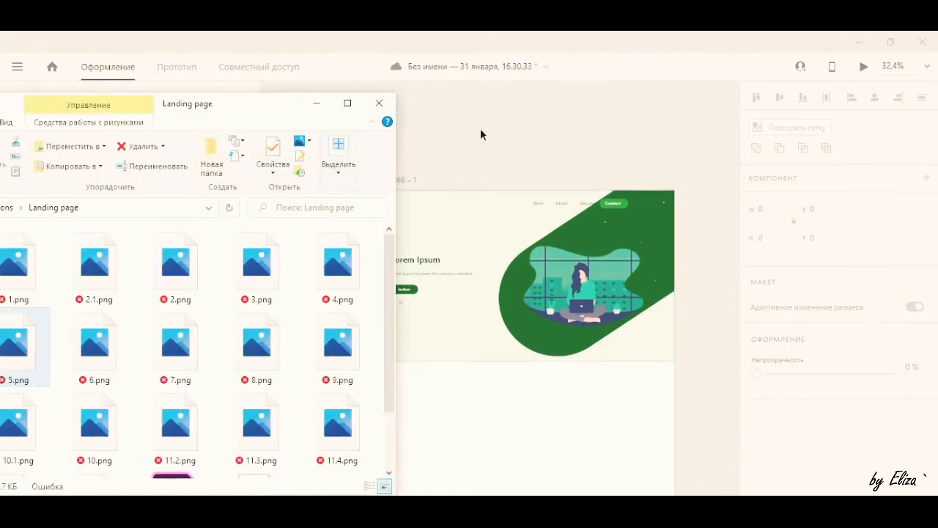
left_click_drag(22, 349, 502, 158)
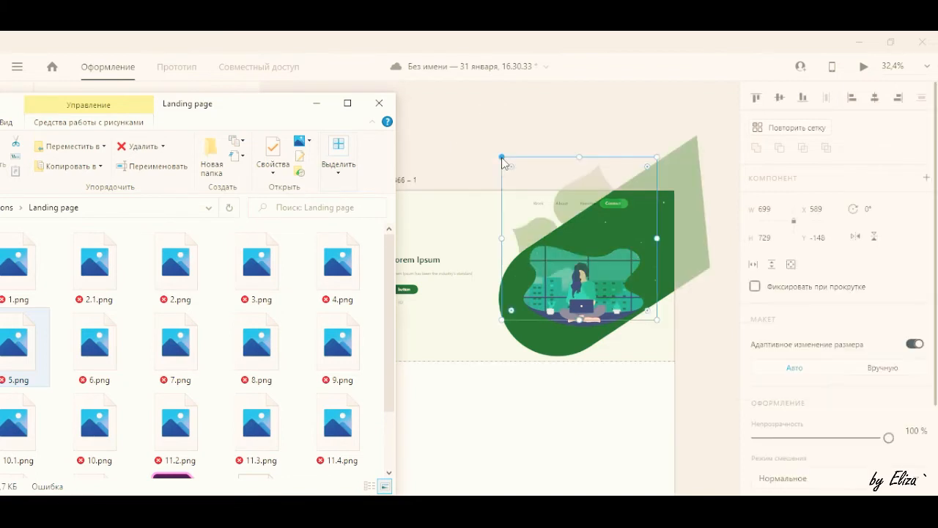
left_click(316, 103)
left_click_drag(563, 202, 322, 309)
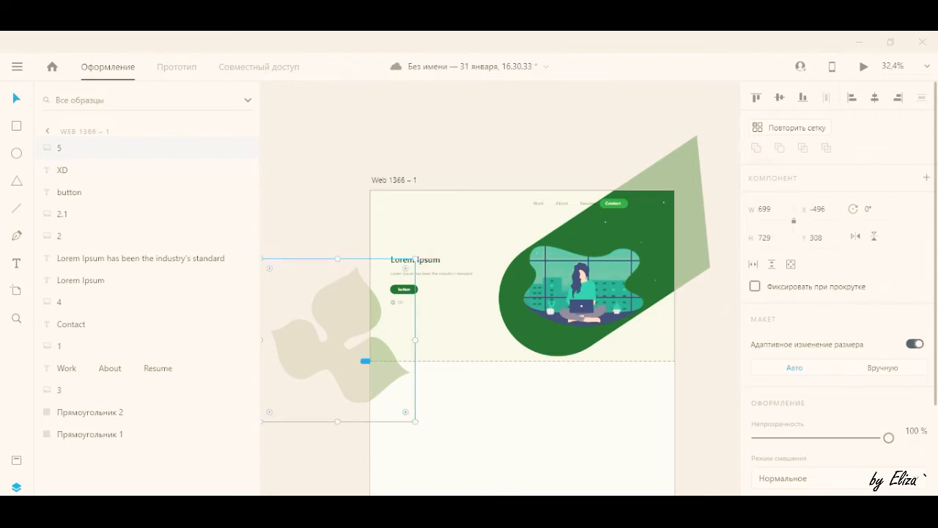
Step: Import twig image 6.png and place it just below the hero section's right side at X 1205, Y 808
left_click(289, 513)
left_click_drag(127, 351, 722, 409)
left_click(629, 389)
left_click_drag(629, 389, 655, 383)
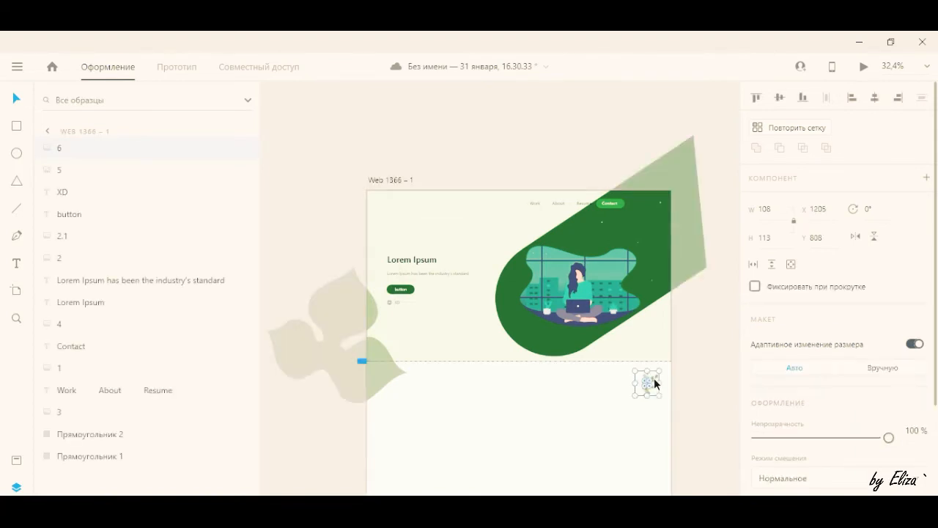
Step: Switch to the finished Landing page document and copy the centred "Lorem Ipsum" section heading above the gears illustration
mouse_move(488, 511)
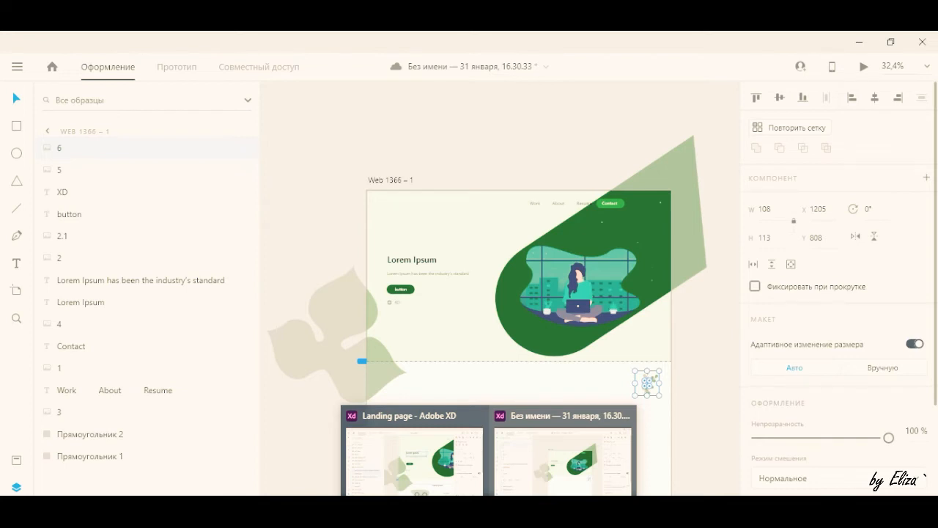
left_click(437, 460)
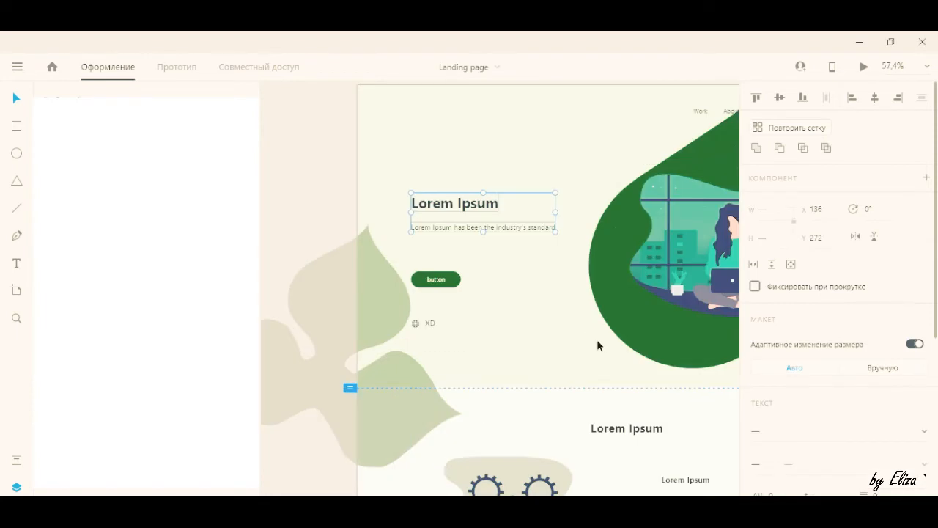
scroll(598, 351, "down", 4)
scroll(694, 369, "down", 4)
left_click(516, 267)
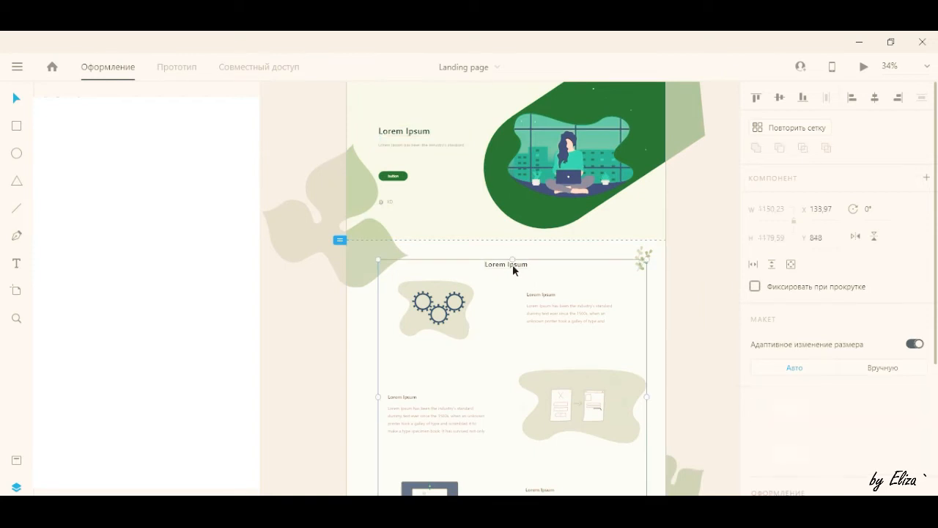
scroll(513, 265, "down", 1)
double_click(519, 224)
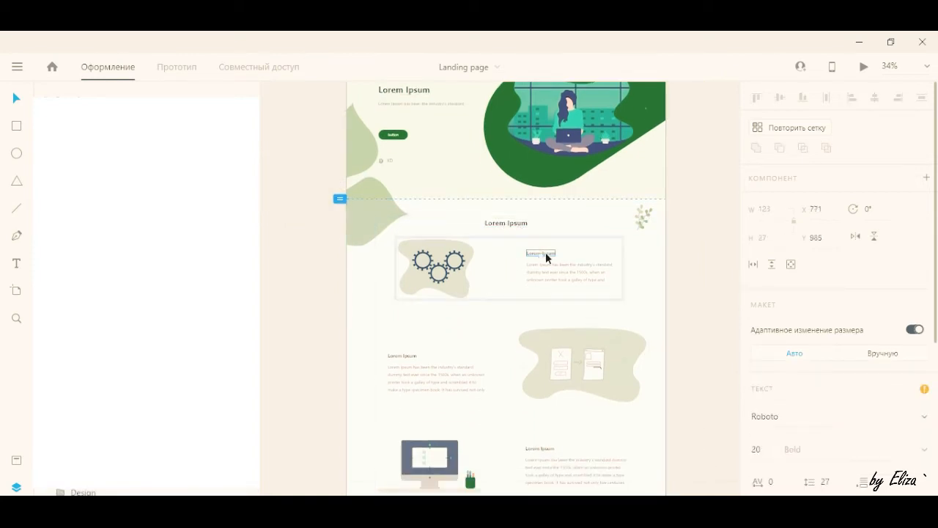
double_click(515, 224)
key("ctrl+c")
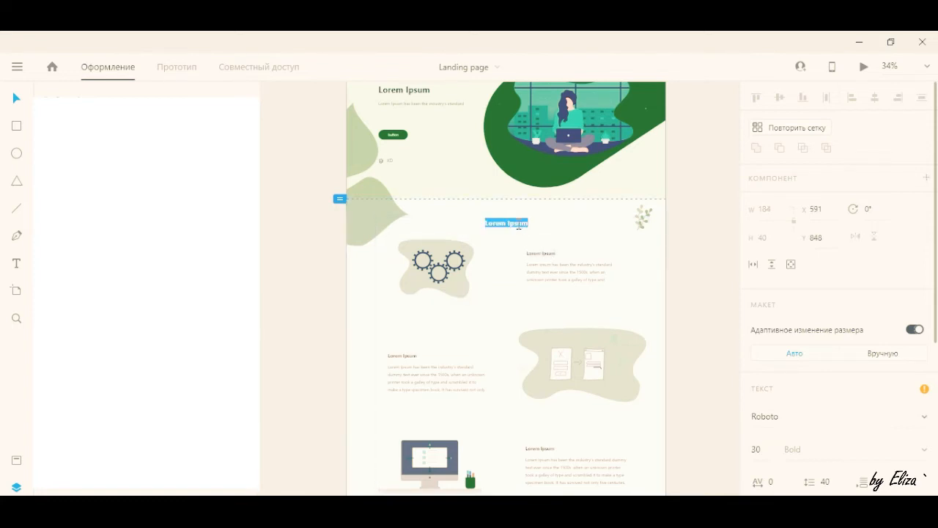
key("Escape")
left_click(538, 252, "shift")
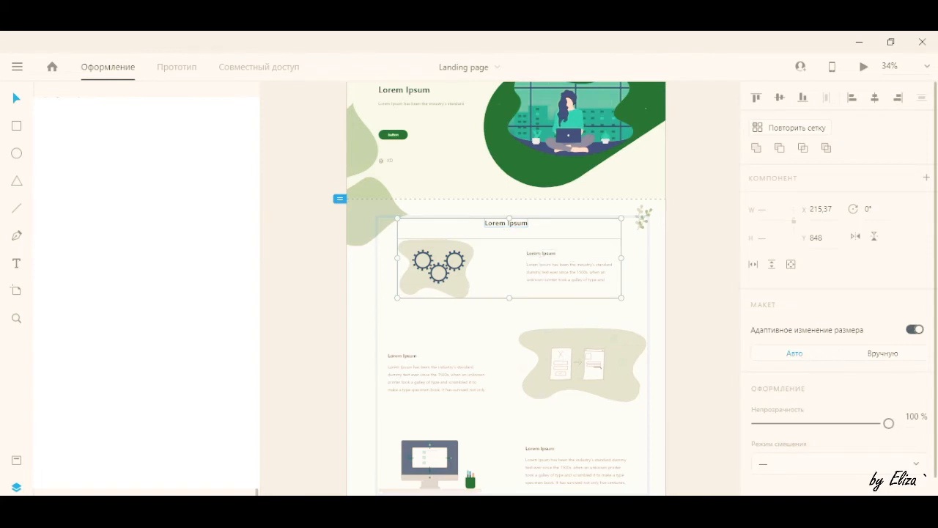
key("Escape")
left_click(517, 228)
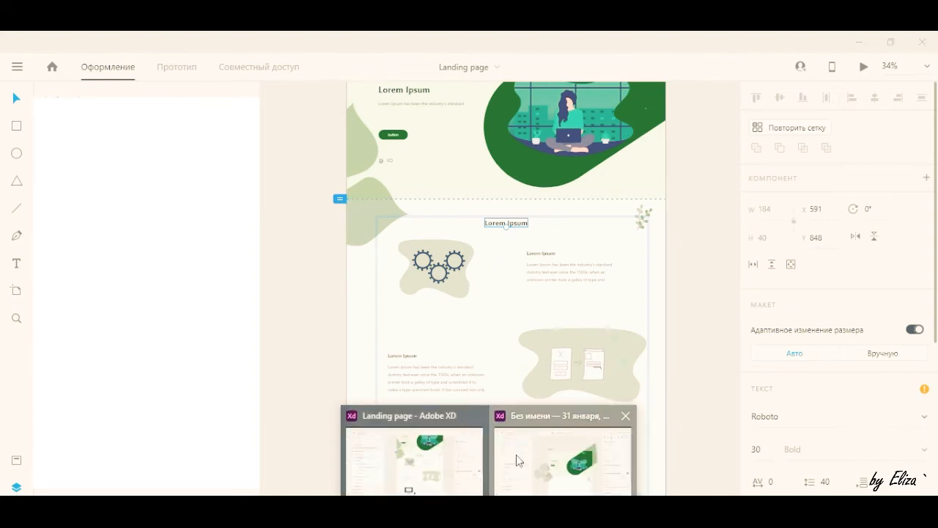
Step: Return to the new document and paste the "Lorem Ipsum" heading below the hero section at X 591, Y 848
left_click(516, 455)
scroll(614, 378, "down", 5)
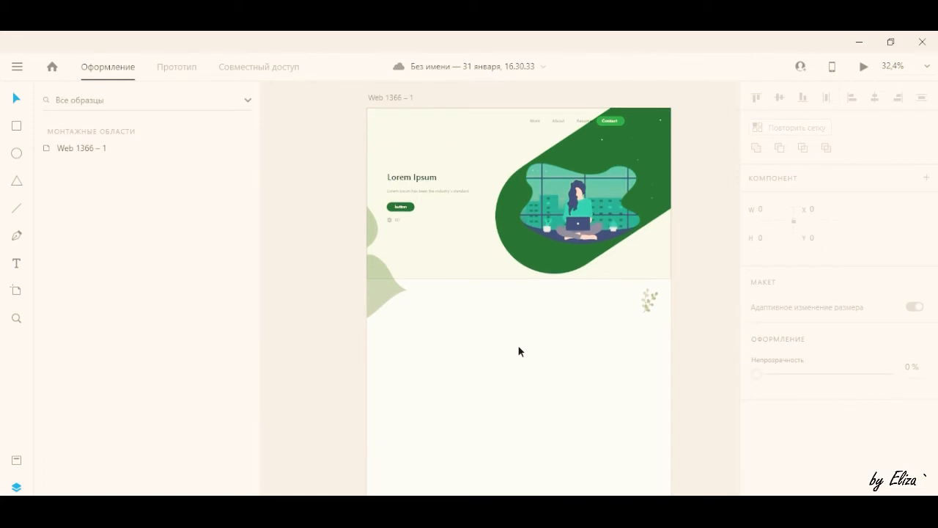
key("ctrl+v")
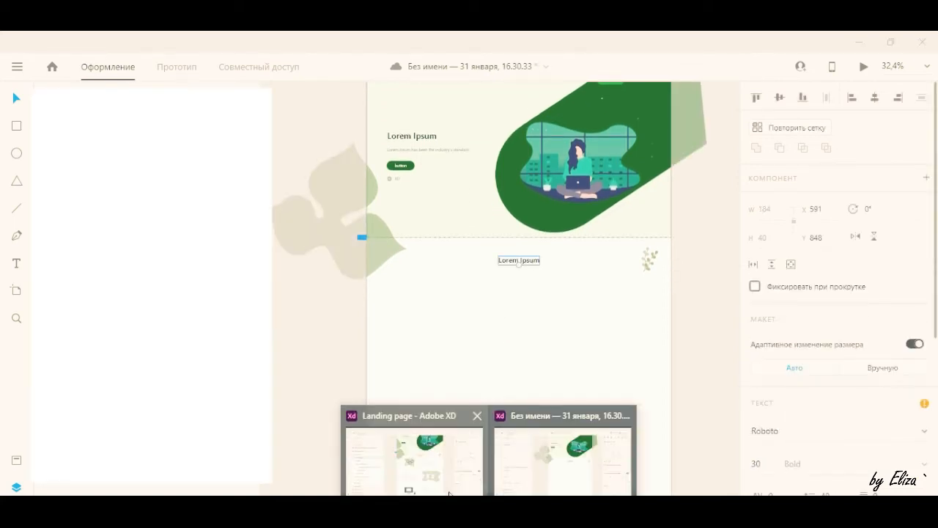
Step: Switch to the finished Landing page document and copy the small "Lorem Ipsum" heading with its paragraph beside the gears illustration
left_click(414, 451)
double_click(545, 252)
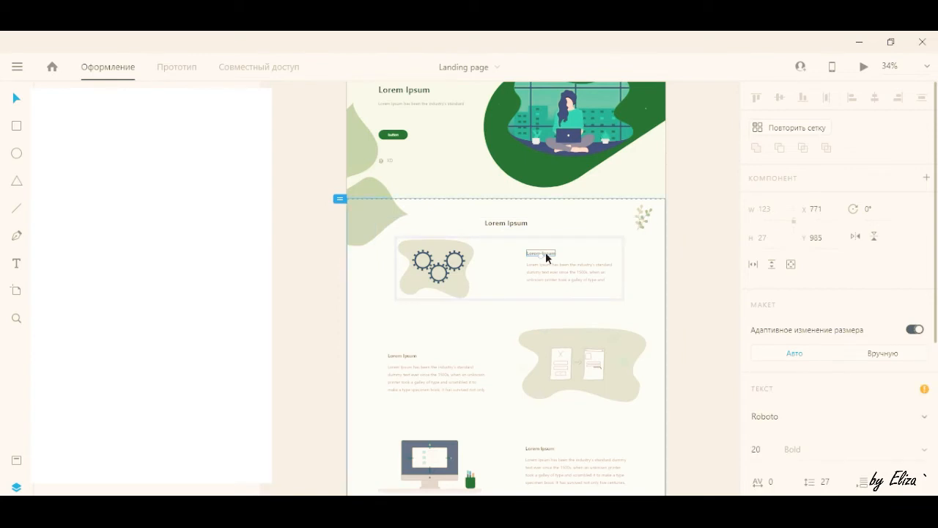
key("Escape")
key("Escape")
key("Escape")
double_click(544, 253)
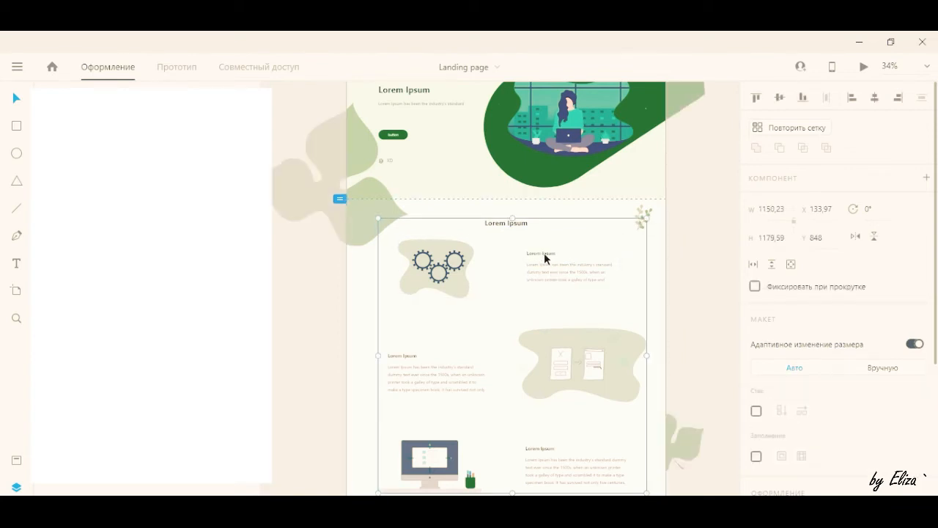
key("Escape")
double_click(538, 252)
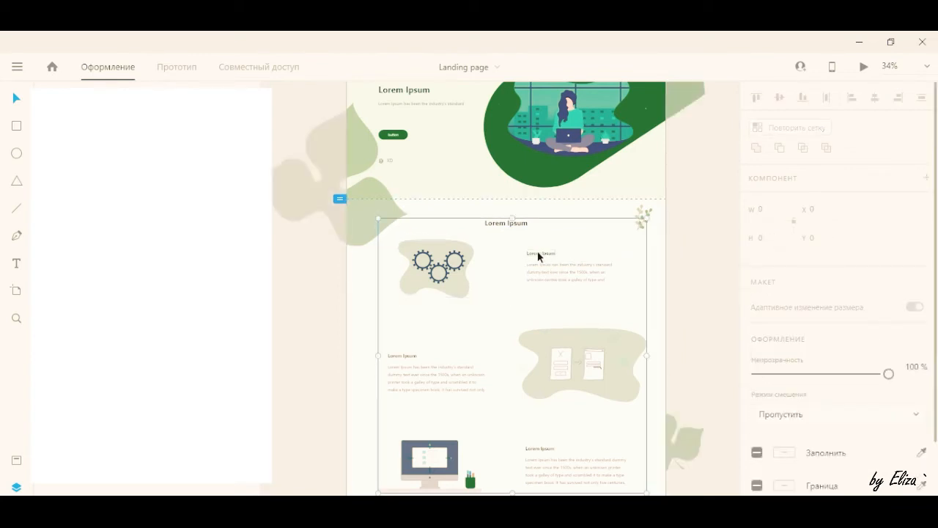
scroll(541, 256, "left", 1)
scroll(548, 258, "right", 2)
scroll(513, 256, "up", 5)
left_click(503, 253)
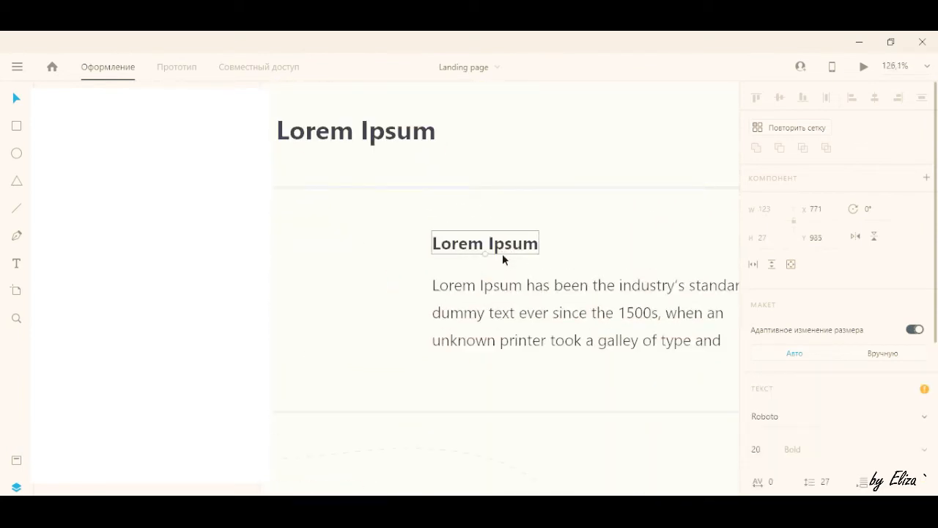
left_click(513, 288, "shift")
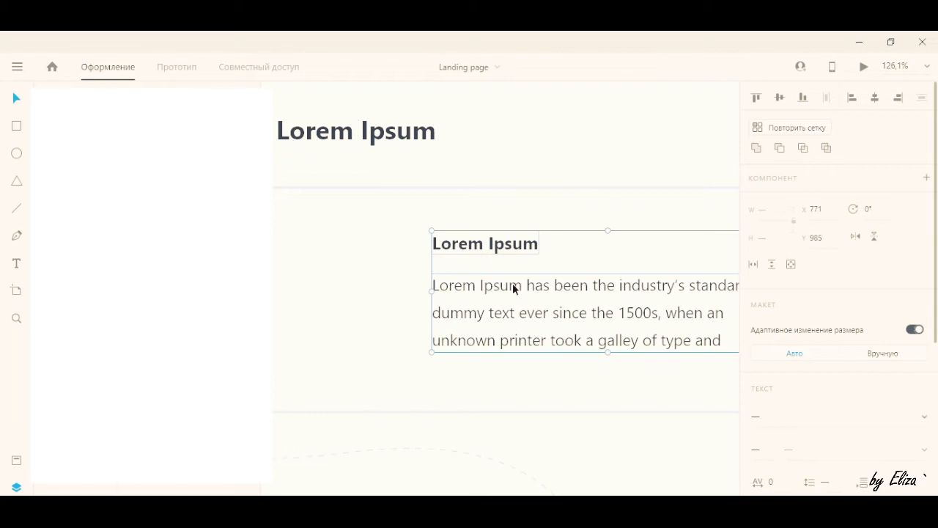
scroll(520, 352, "right", 2)
scroll(520, 351, "down", 8)
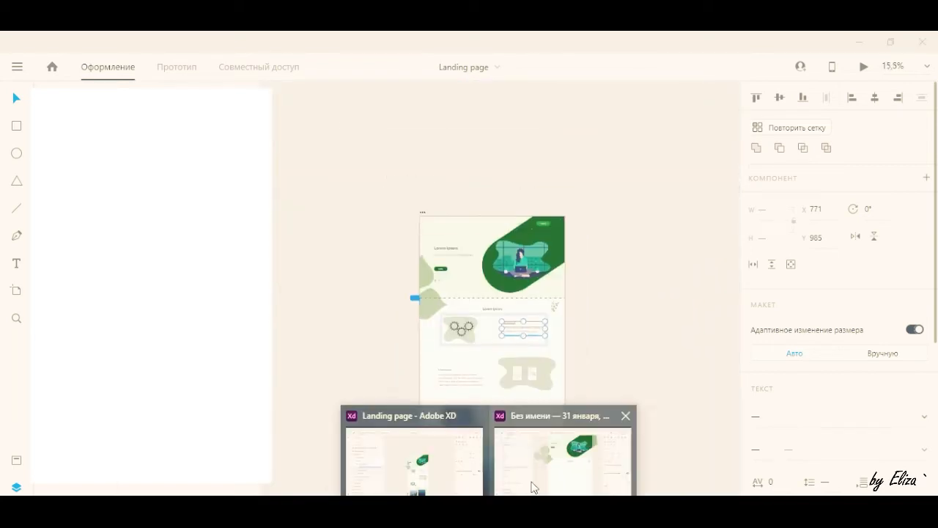
Step: Return to the new document and paste the heading and paragraph under the section title at X 771, Y 985
left_click(530, 480)
key("ctrl+v")
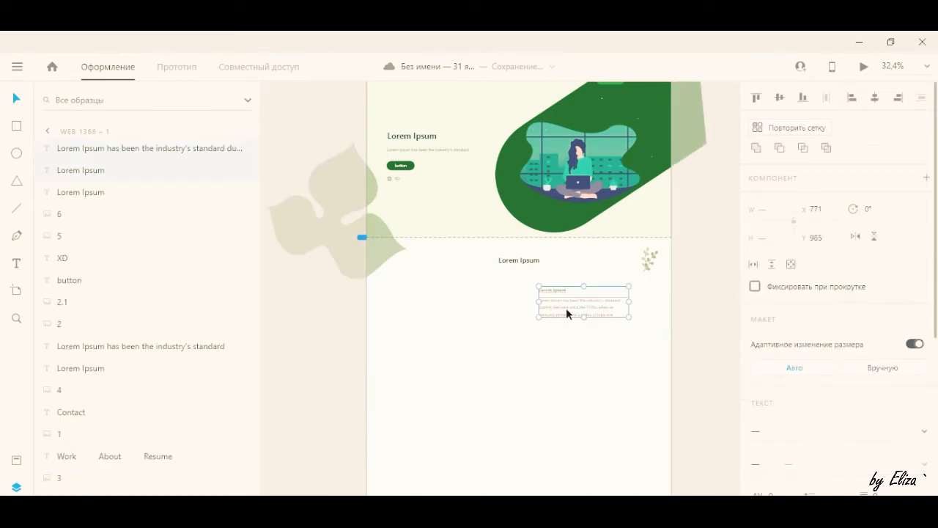
scroll(538, 302, "down", 2)
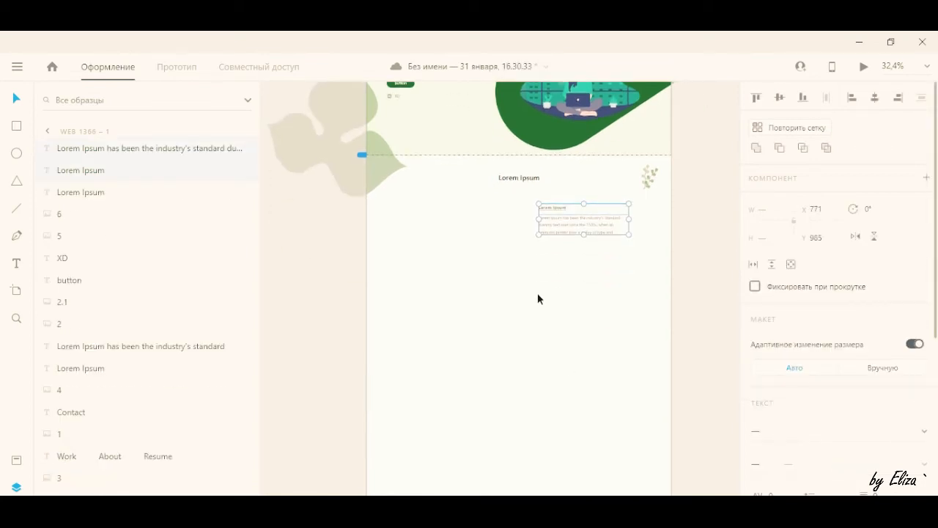
Step: Paste two more copies of the text block, one lower on the artboard's left half and one at X 799, Y 1876
key("ctrl+v")
left_click_drag(574, 220, 447, 345)
scroll(550, 335, "down", 2)
key("ctrl+v")
left_click_drag(574, 129, 585, 335)
scroll(568, 268, "up", 1)
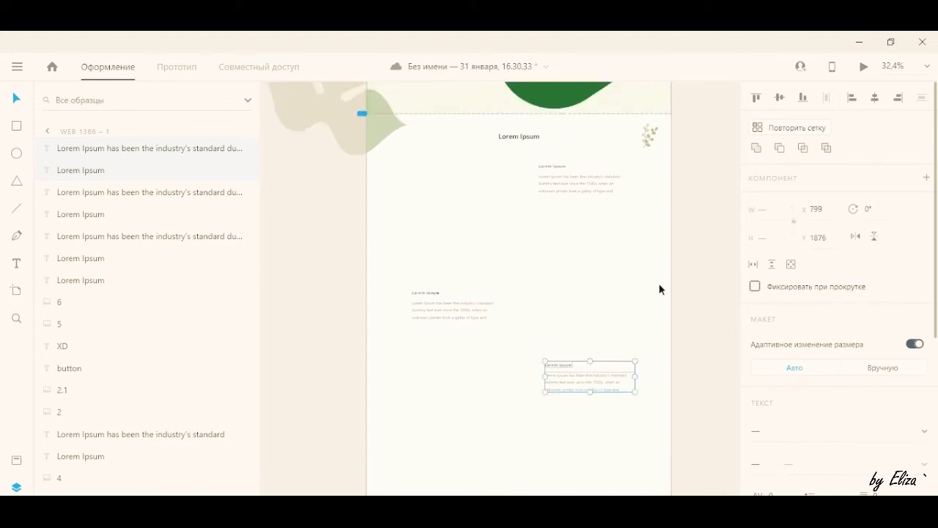
Step: Import gears image 7.png from the Landing page folder and place it left of the first text block
left_click(695, 271)
left_click(257, 524)
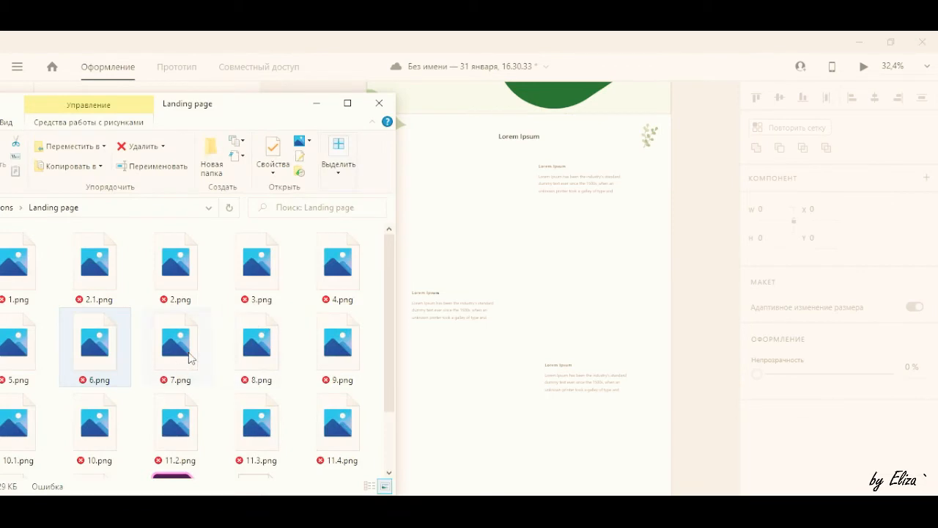
left_click_drag(155, 345, 441, 188)
Step: Move the second text block's heading and paragraph together up to X 197, Y 1342
left_click(453, 304)
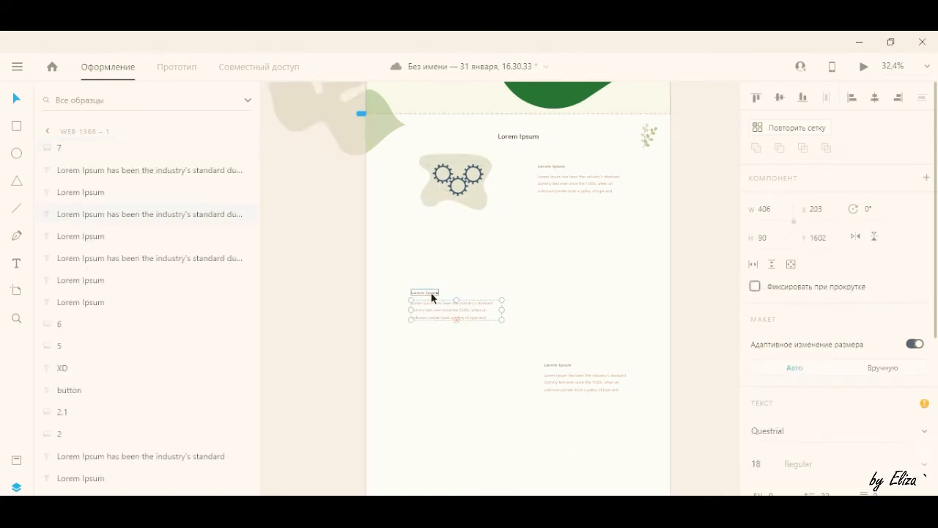
left_click(429, 292, "shift")
left_click_drag(456, 301, 458, 262)
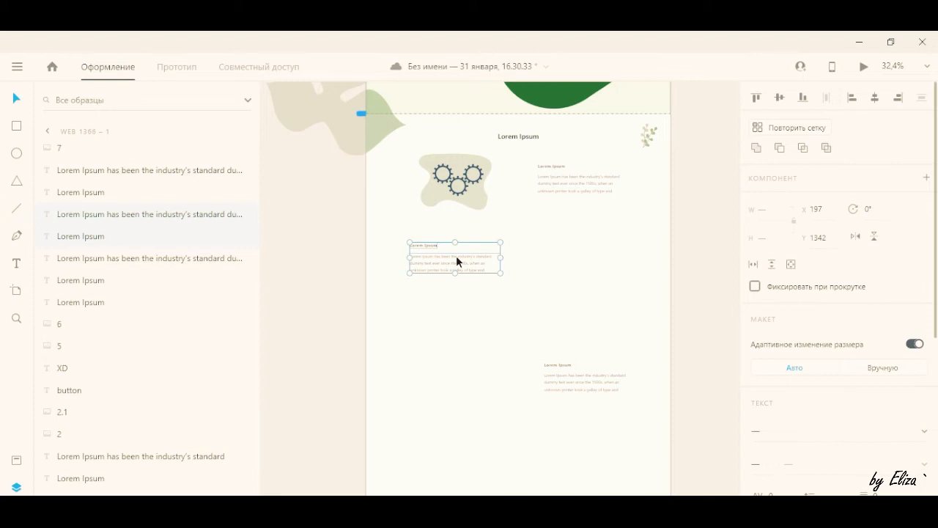
Step: Import documents image 8.png and place it right of the second text block
left_click(308, 314)
key("alt+Tab")
left_click_drag(258, 356, 532, 270)
Step: Move the third text block's heading and paragraph together to X 775, Y 1764, below the documents illustration
left_click(553, 386)
left_click_drag(563, 363, 560, 340)
left_click(691, 341)
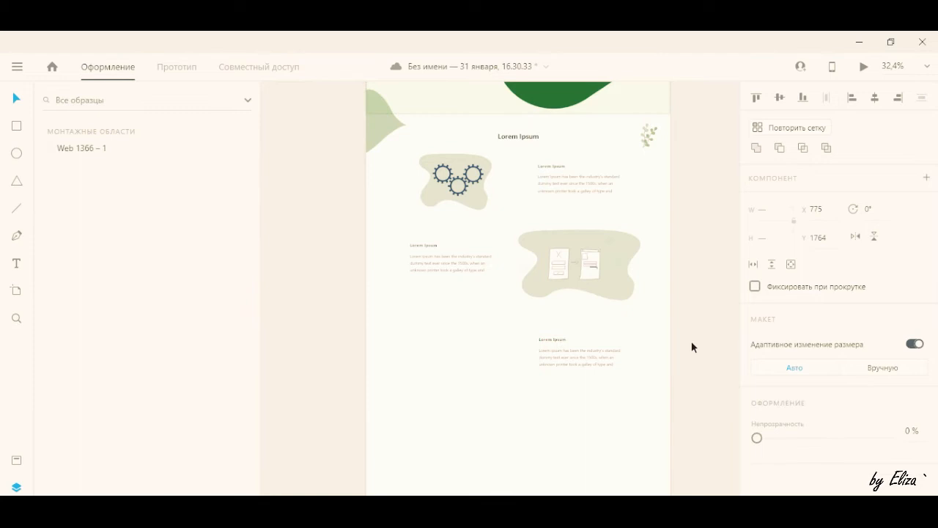
Step: Import computer image 9.png and place it left of the third text block
key("alt+Tab")
left_click_drag(341, 366, 428, 346)
scroll(756, 341, "down", 3)
scroll(684, 316, "down", 1)
left_click(689, 313)
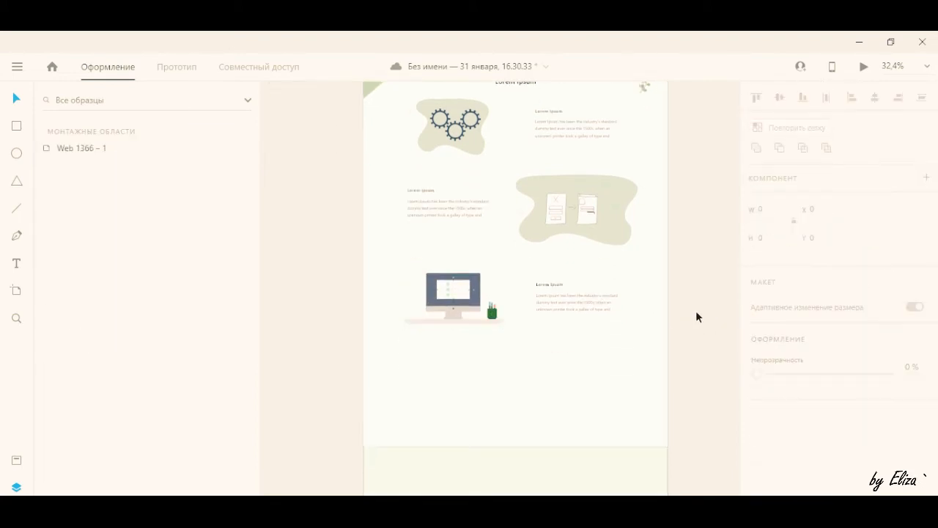
Step: Extend the pale green background rectangle upward to Y 2139, making it 1524 high
scroll(691, 310, "down", 1)
scroll(691, 309, "up", 3)
scroll(690, 309, "down", 3)
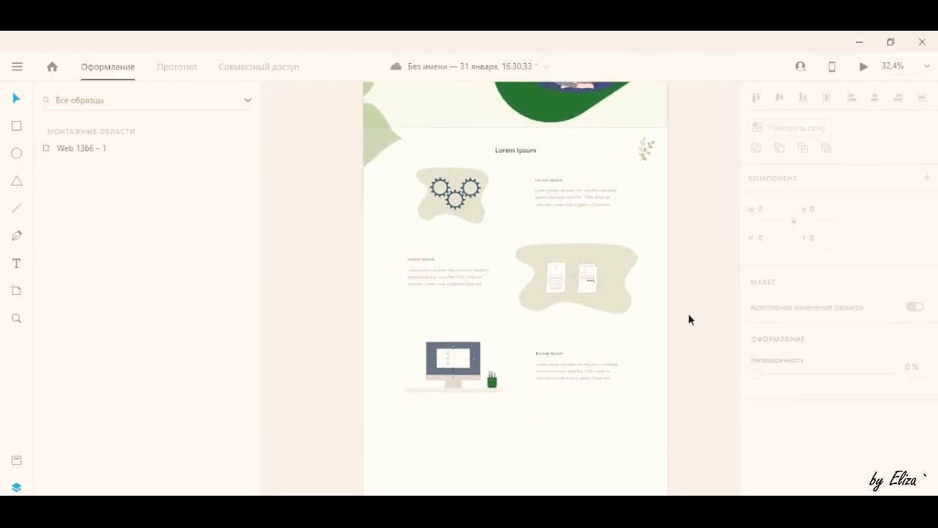
scroll(694, 317, "down", 5)
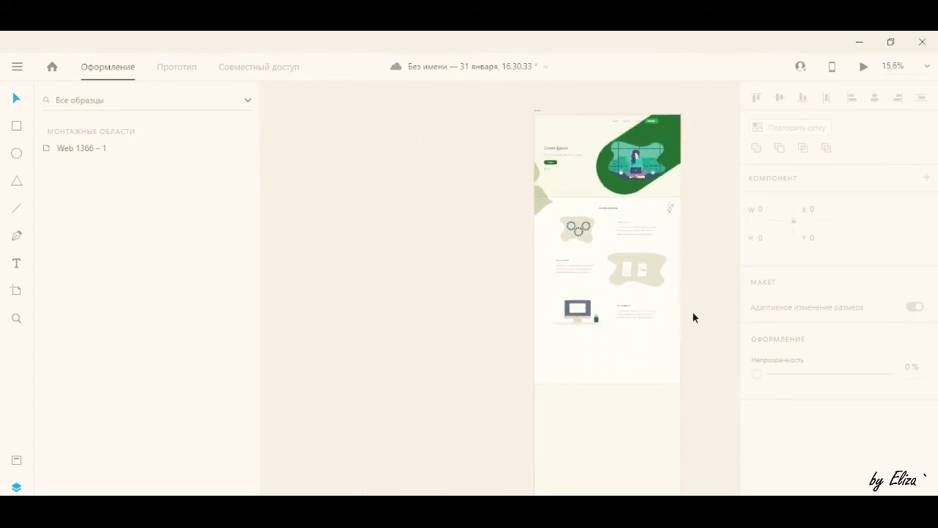
scroll(674, 323, "down", 2)
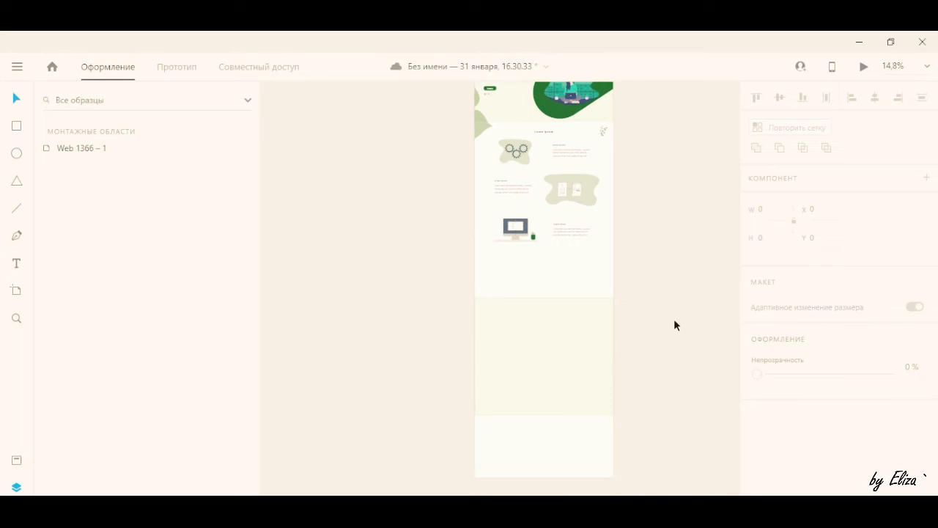
scroll(673, 323, "down", 1)
left_click(577, 332)
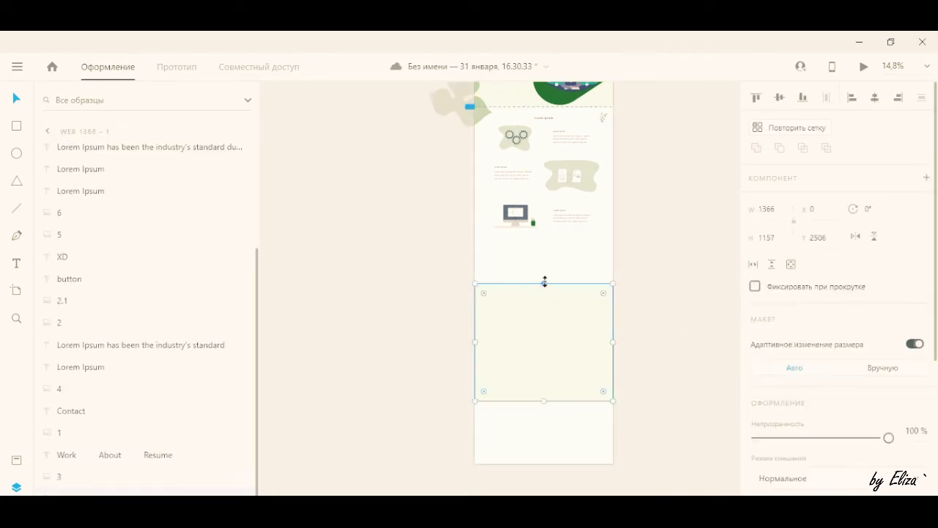
left_click_drag(544, 283, 546, 246)
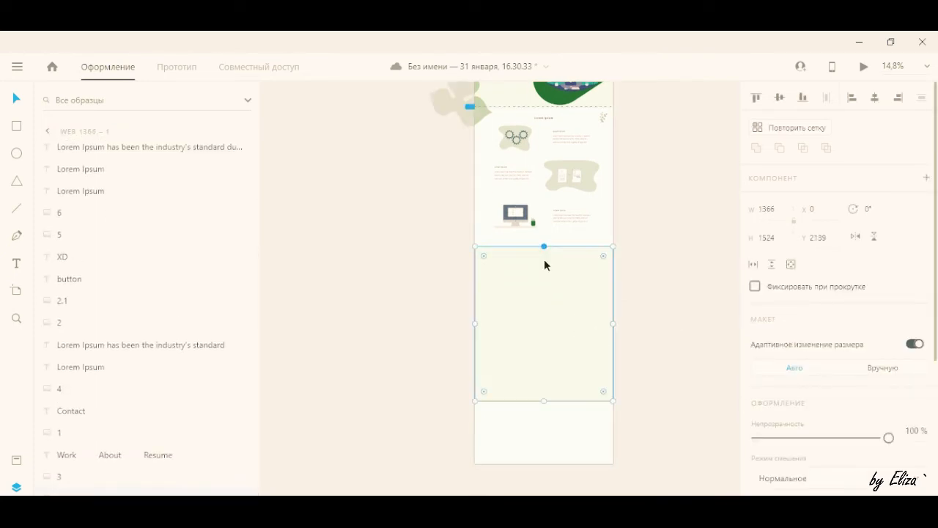
scroll(550, 287, "left", 1)
scroll(552, 287, "right", 3)
scroll(550, 288, "up", 3)
scroll(509, 288, "up", 2)
scroll(513, 293, "down", 1)
scroll(519, 293, "left", 1)
left_click(713, 257)
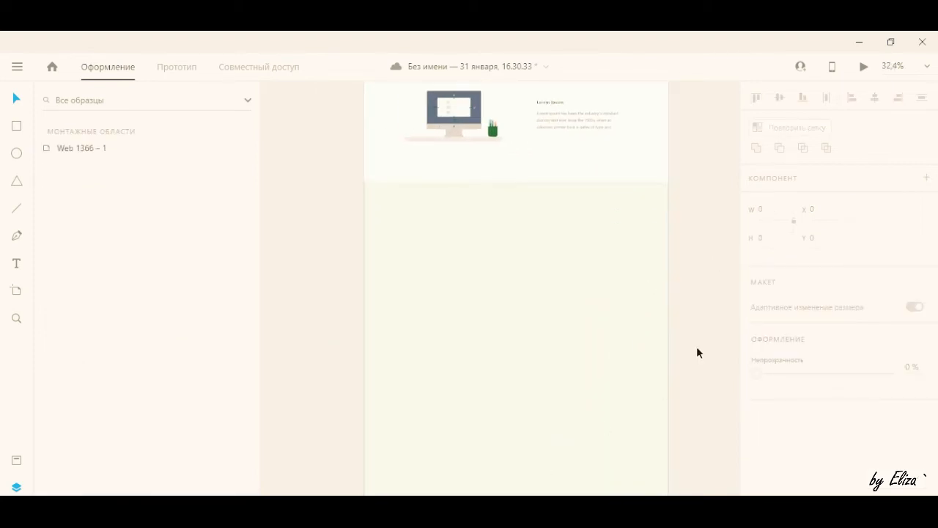
Step: Copy the "Lorem Ipsum" heading above the finished document's photo grid and place it in the new document at X 611, Y 2200
left_click(415, 454)
scroll(508, 406, "down", 7)
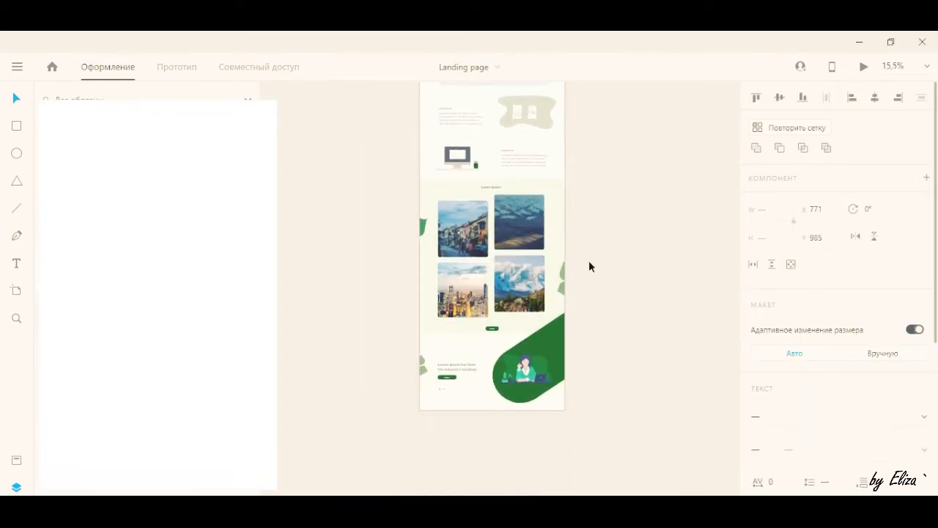
scroll(495, 192, "left", 3)
scroll(498, 195, "right", 3)
scroll(498, 195, "up", 3)
left_click(483, 179)
double_click(484, 181)
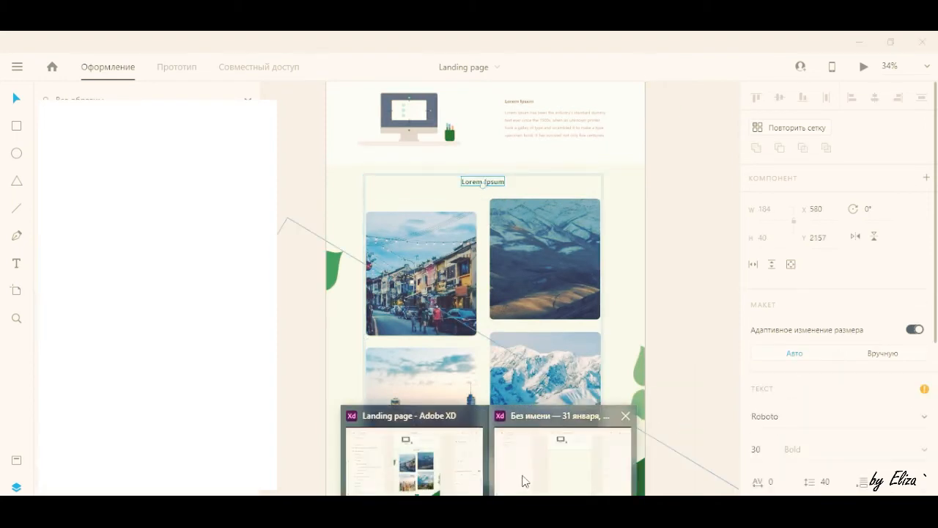
left_click(523, 479)
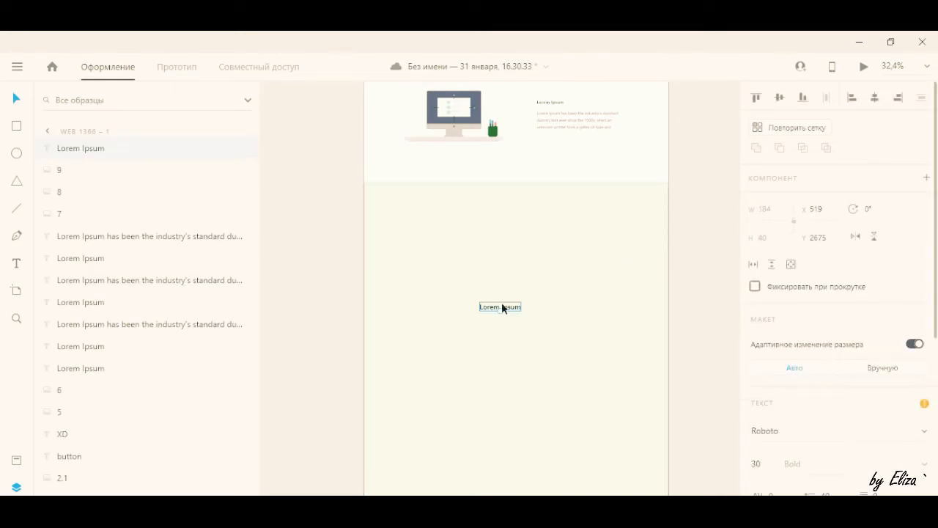
left_click_drag(515, 307, 531, 201)
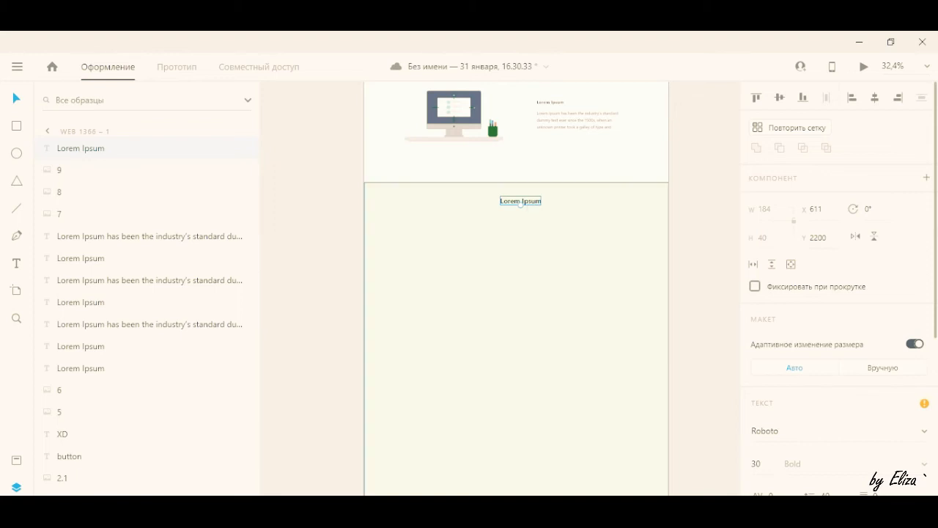
Step: Import leaf image 10.1.png and place it across the green section's left edge at X -333, Y 2100
key("alt+Tab")
scroll(316, 371, "down", 2)
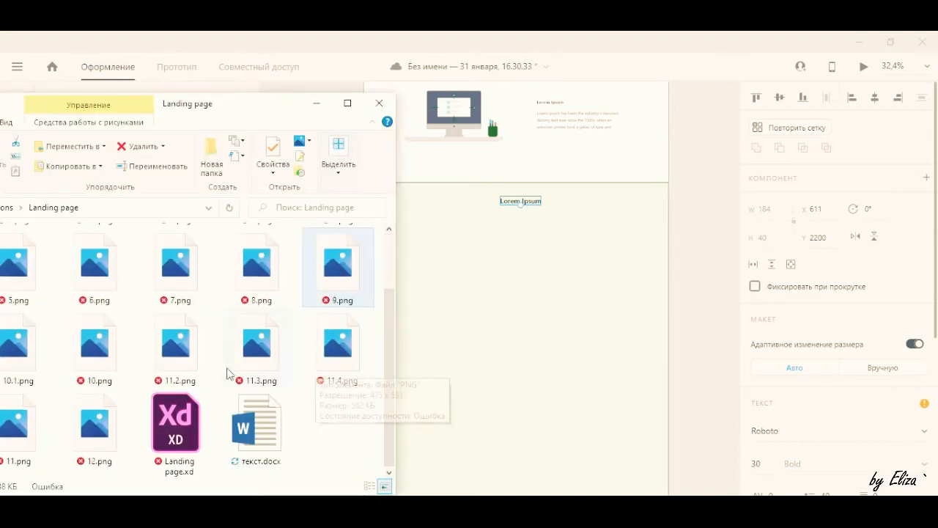
left_click_drag(32, 363, 713, 316)
left_click_drag(731, 383, 302, 232)
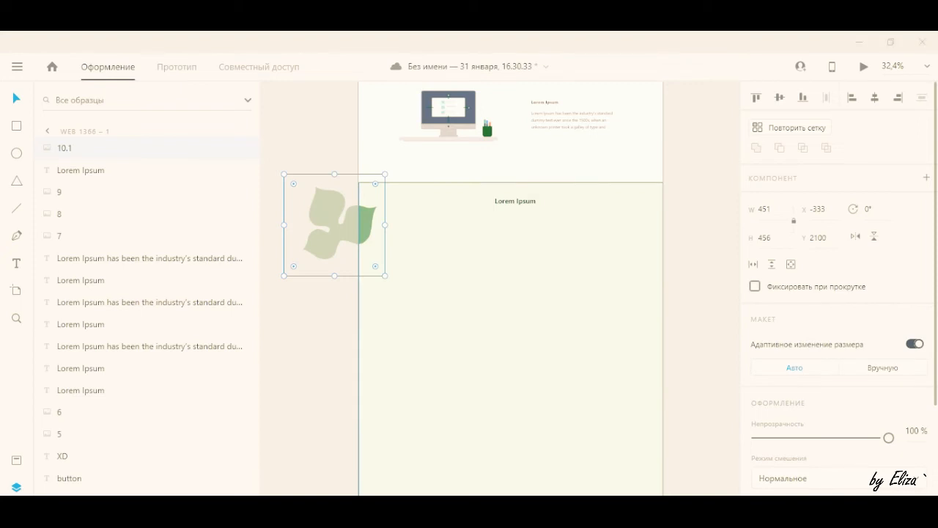
Step: Import leaf image 10.png and place it across the right edge in the lower part of the green section
key("alt+Tab")
left_click(110, 385)
left_click_drag(700, 390, 653, 415)
left_click(696, 261)
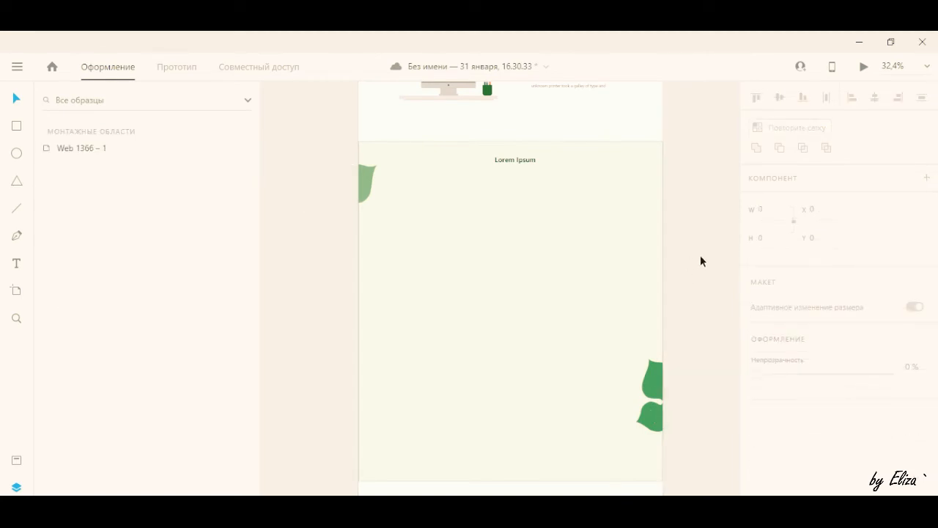
Step: Import street photo 11.png and place it below the green section's heading at X 208, Y 2331
key("alt+Tab")
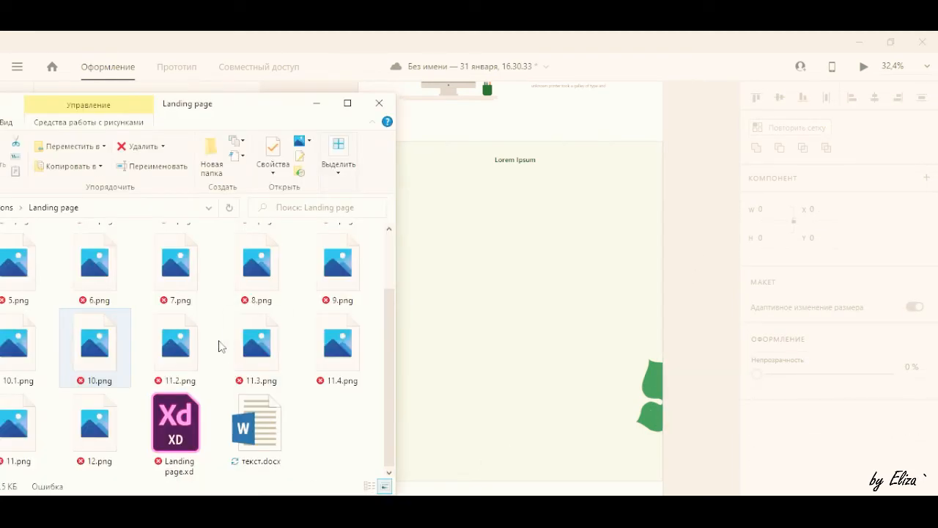
left_click(185, 351)
left_click(19, 432)
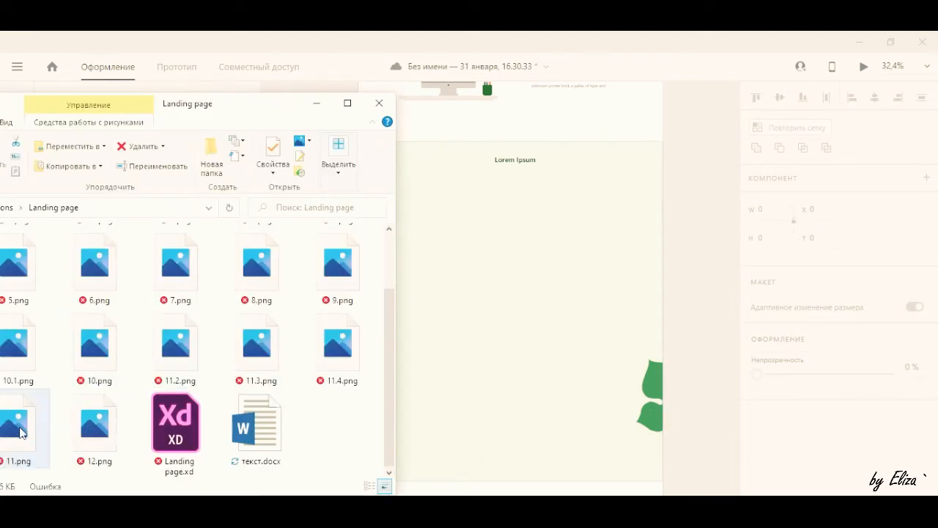
right_click(687, 231)
left_click(722, 243)
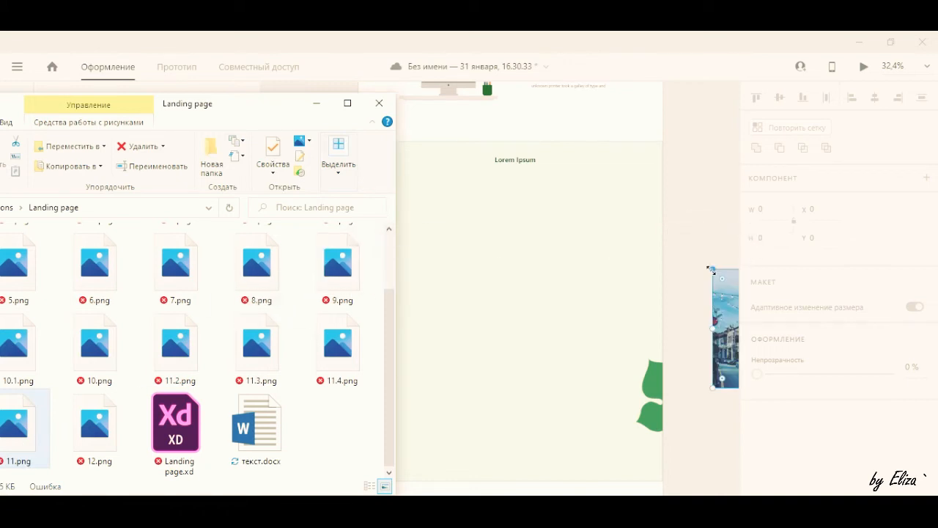
left_click_drag(726, 311, 419, 225)
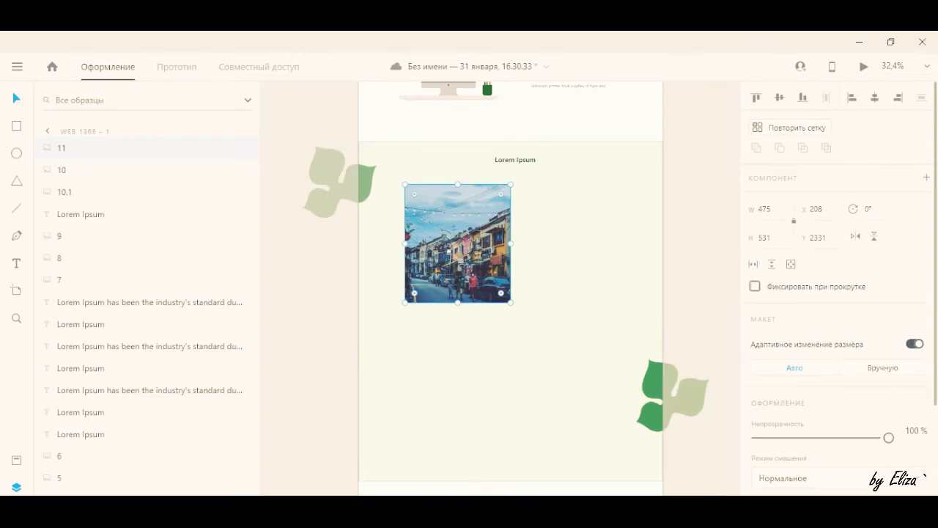
Step: Import mountain photo 11.2.png and place it right of the street photo at X 715, Y 2294
key("alt+Tab")
left_click(184, 376)
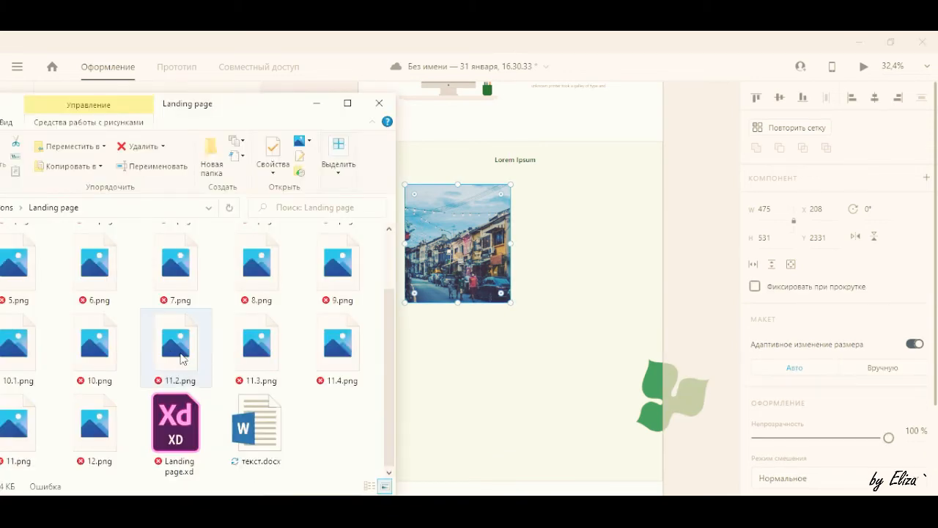
left_click_drag(215, 345, 709, 234)
left_click_drag(721, 280, 534, 227)
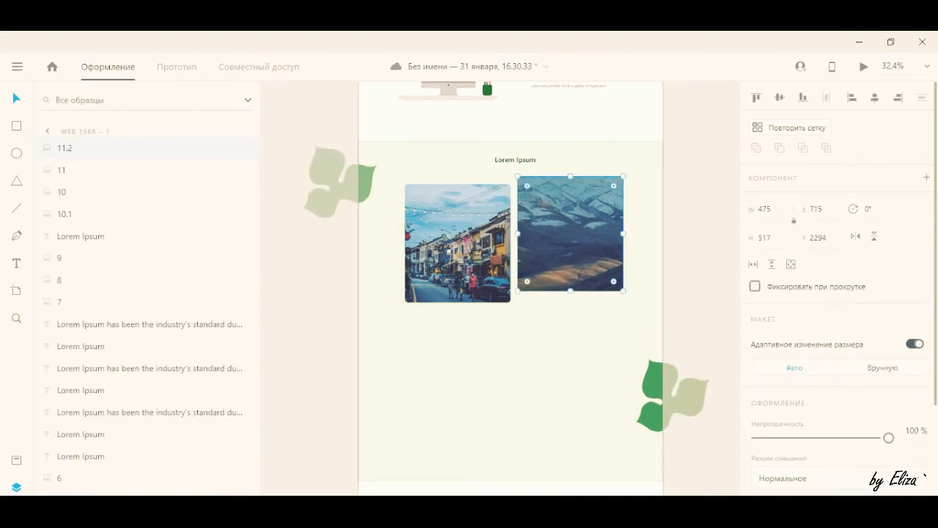
Step: Add the grid's lower row by importing photo 11.3.png at X 208, Y 2898 and photo 11.4.png at X 713, Y 2852
left_click(422, 511)
left_click_drag(264, 346, 421, 356)
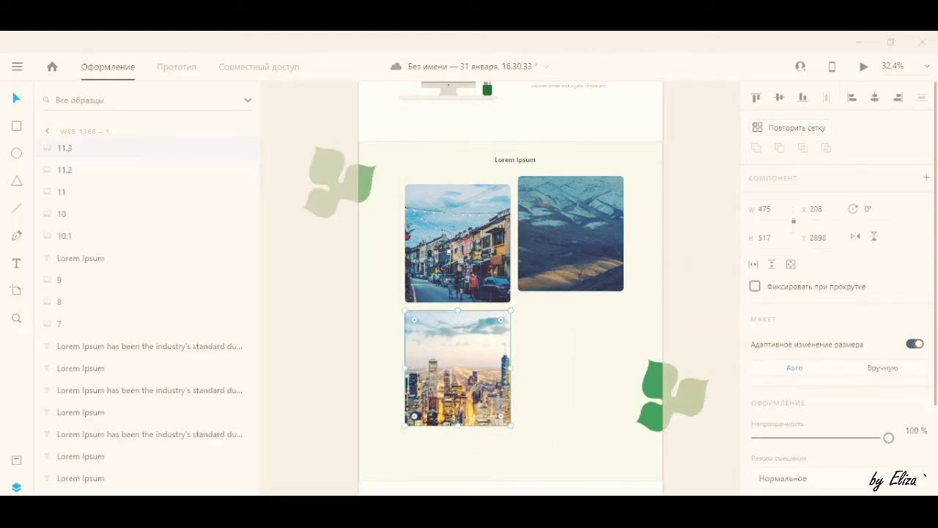
key("alt+Tab")
left_click(337, 361)
left_click_drag(494, 363, 533, 342)
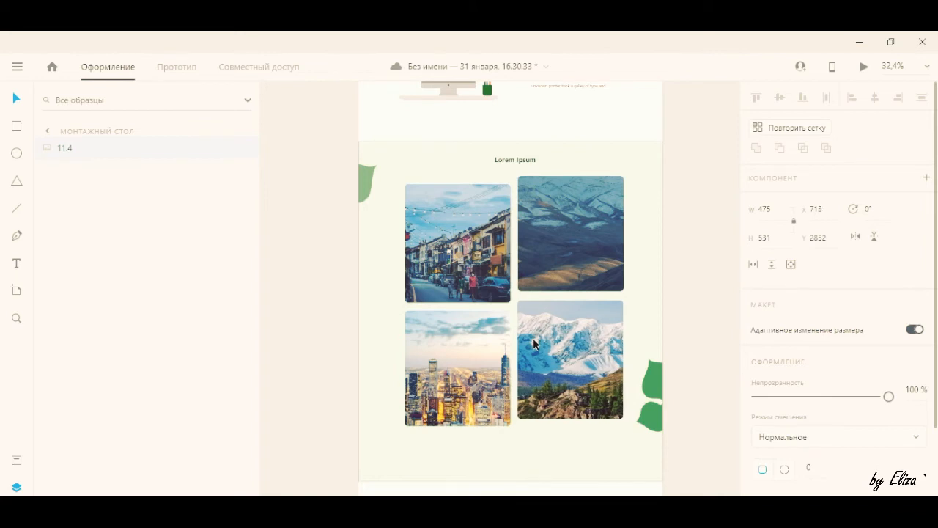
Step: Try to copy the hero section's green button to the lower part of the page and delete the pasted objects
left_click(708, 248)
scroll(710, 243, "down", 2)
scroll(712, 238, "up", 4)
scroll(713, 239, "up", 10)
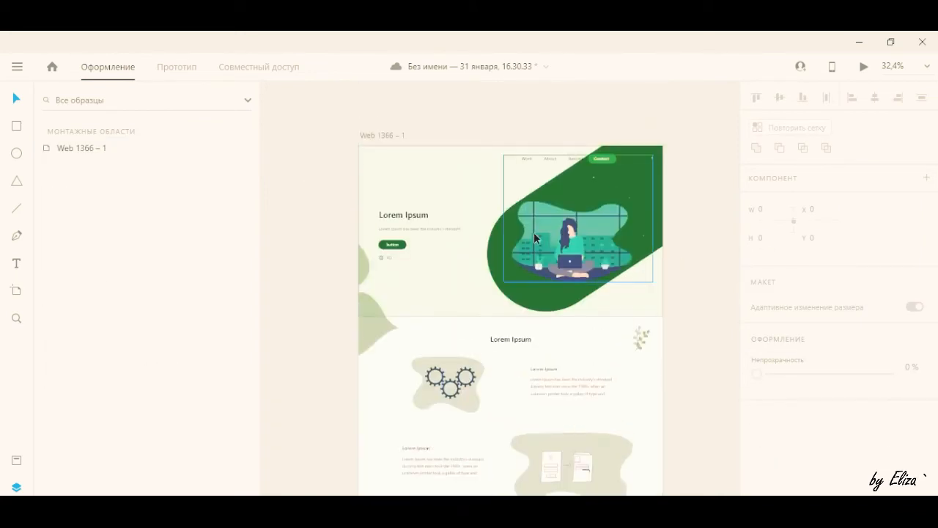
left_click(406, 245)
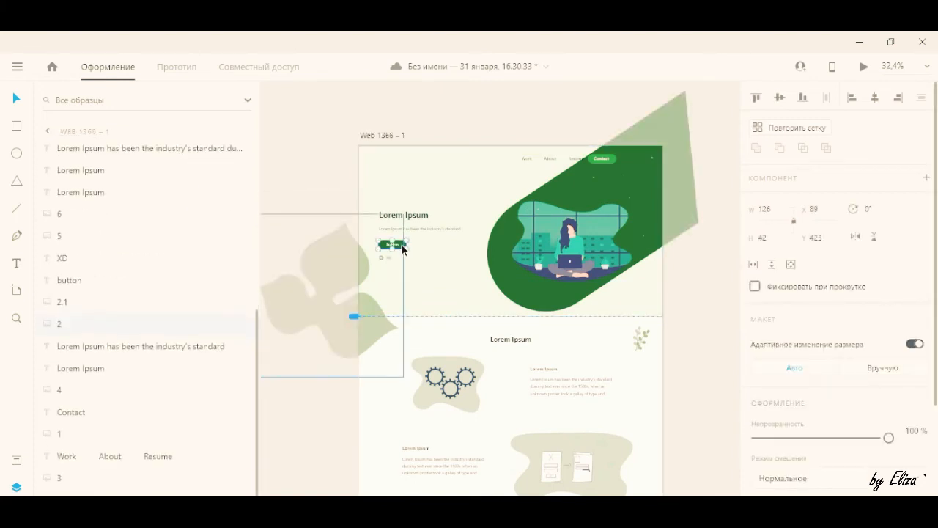
scroll(393, 245, "left", 2)
scroll(449, 247, "right", 1)
scroll(446, 244, "up", 6)
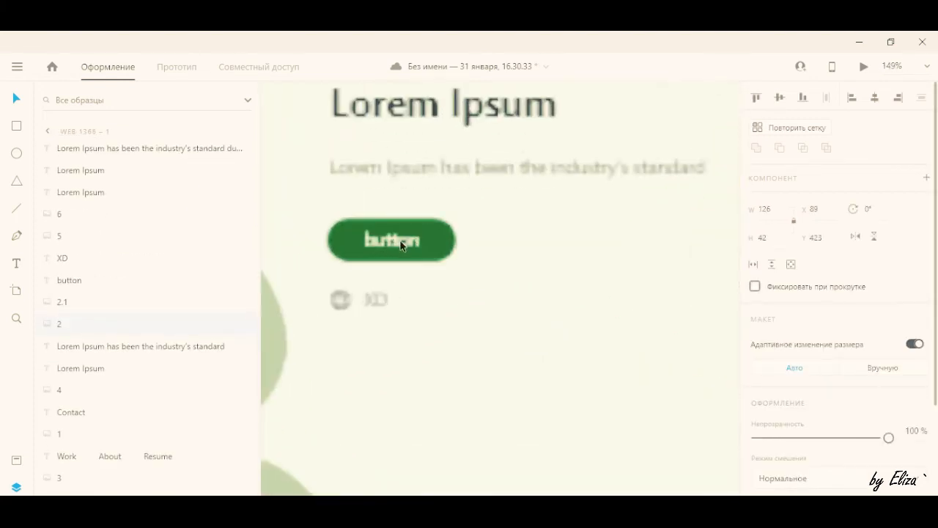
left_click(392, 242, "shift")
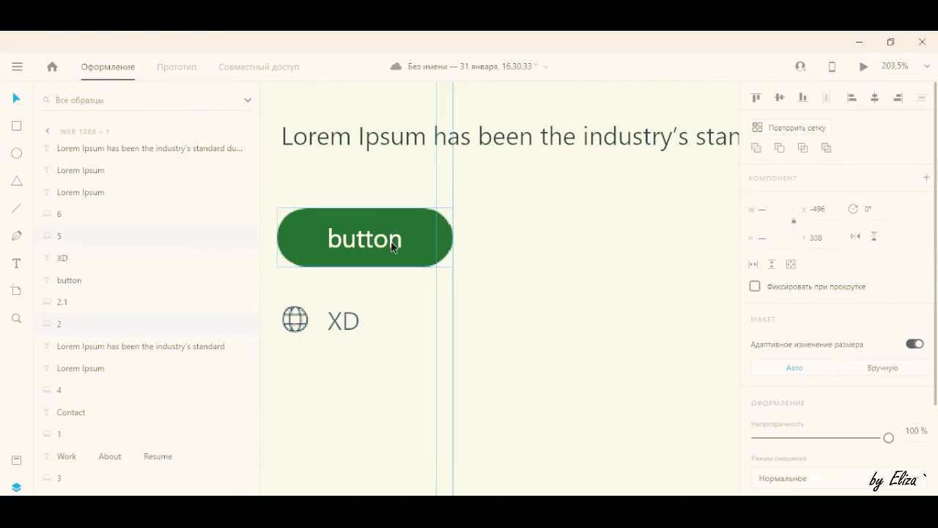
scroll(418, 260, "down", 8, "ctrl")
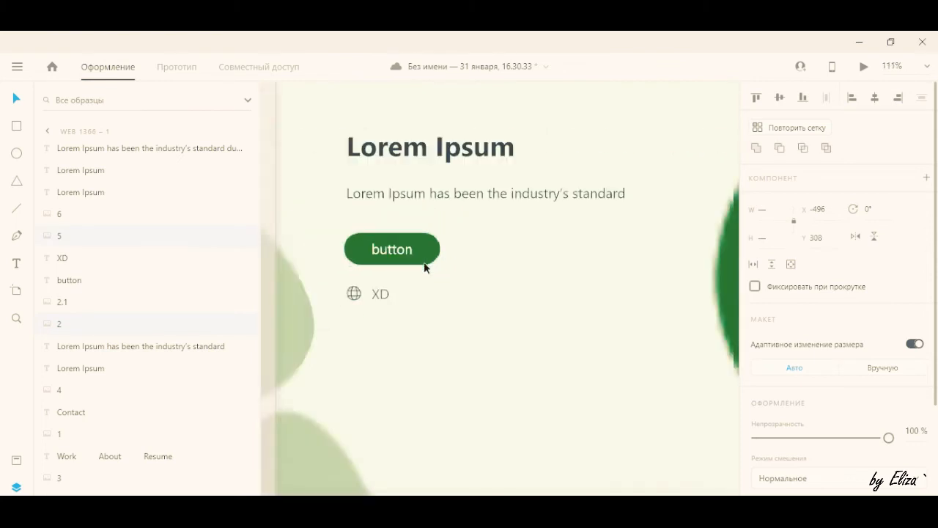
scroll(544, 357, "down", 4)
scroll(505, 385, "down", 2)
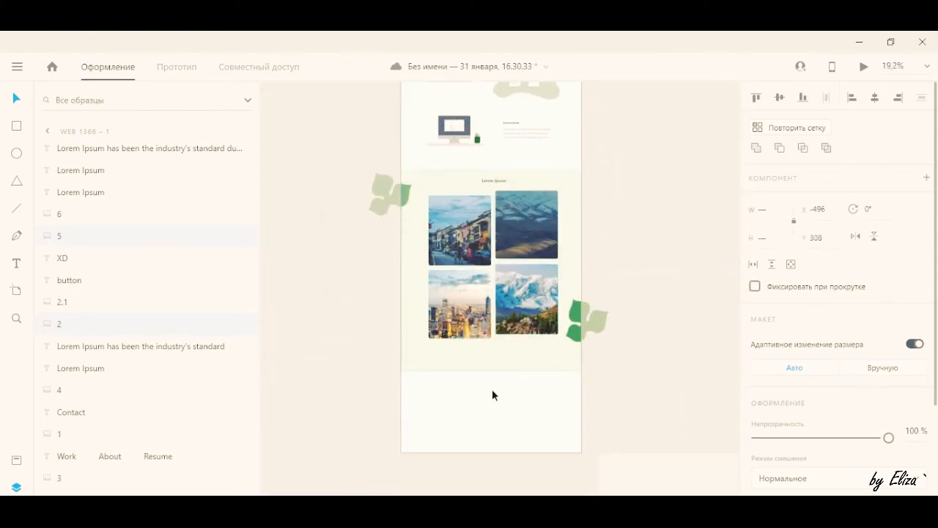
left_click(493, 389)
scroll(495, 384, "up", 6, "ctrl")
key("ctrl+v")
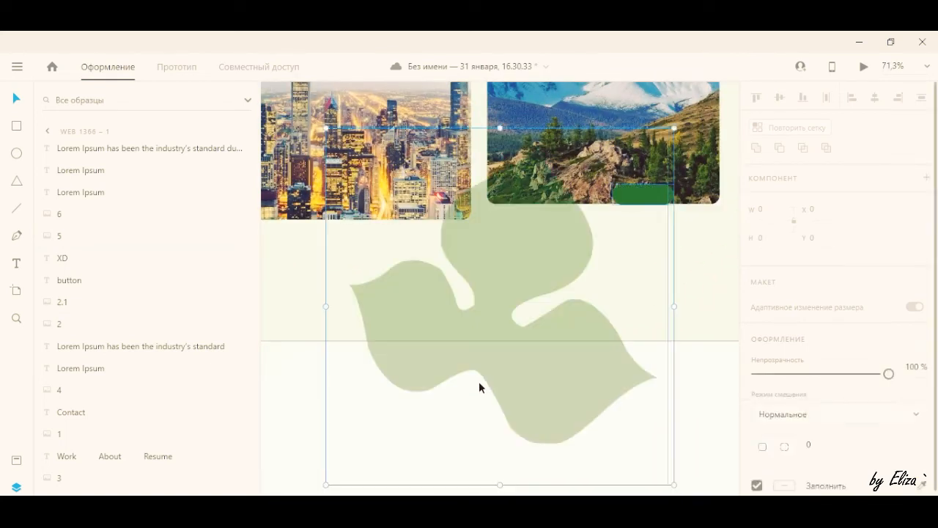
key("Delete")
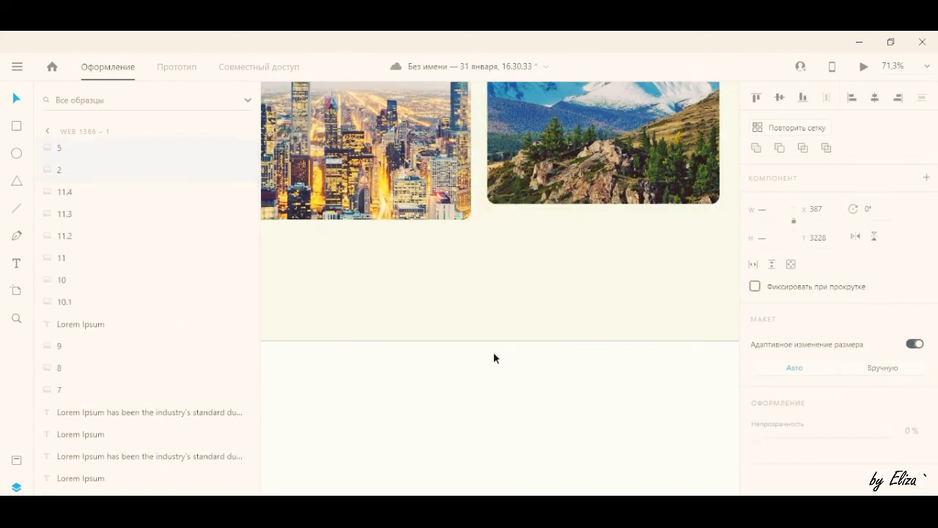
Step: Hide leaf layer 5, which overlaps the button in the hero section
scroll(487, 359, "left", 1)
scroll(488, 359, "down", 8, "ctrl")
scroll(452, 128, "up", 4)
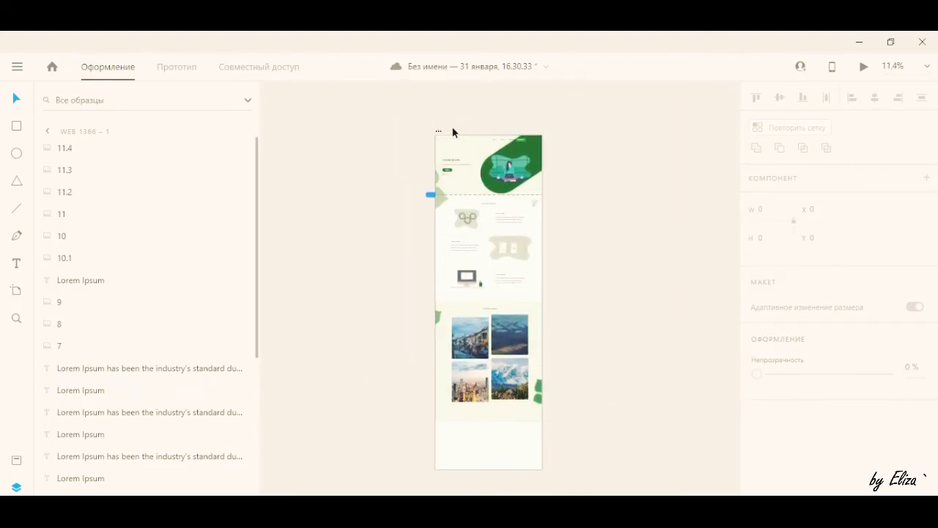
scroll(450, 230, "left", 2)
scroll(480, 233, "right", 2)
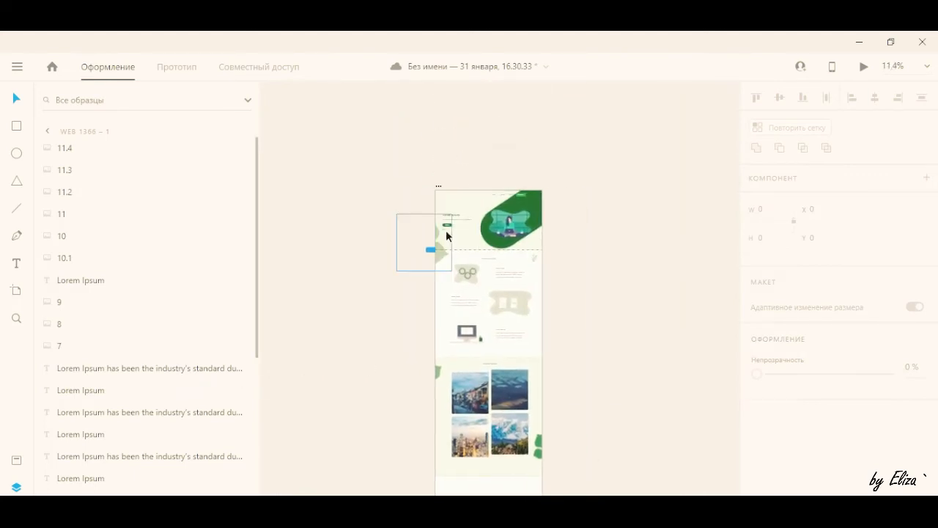
scroll(449, 232, "up", 6, "ctrl")
left_click(419, 312)
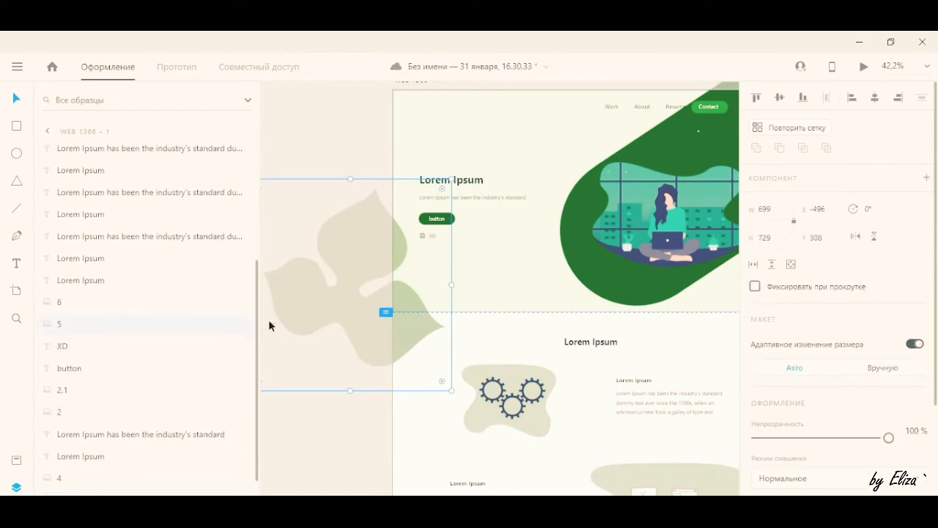
left_click(243, 325)
Step: Copy the hero's green button shape together with its "button" label, and show leaf layer 5 again
left_click(449, 221)
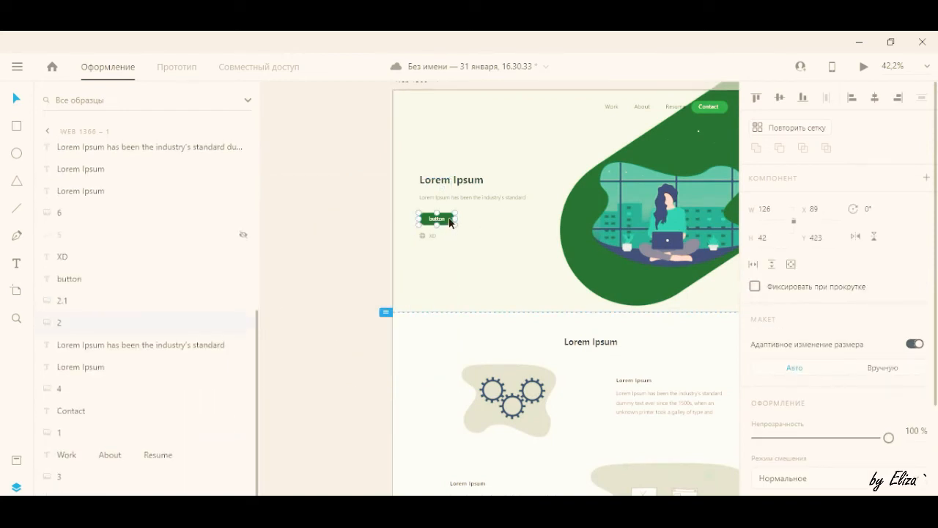
scroll(449, 223, "left", 2)
scroll(450, 223, "right", 2)
scroll(451, 222, "up", 7, "ctrl")
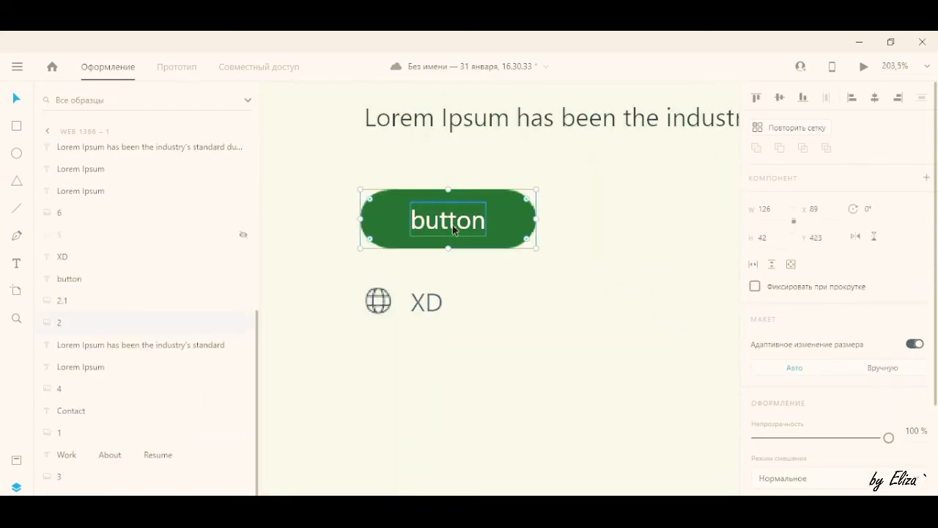
left_click(453, 229, "shift")
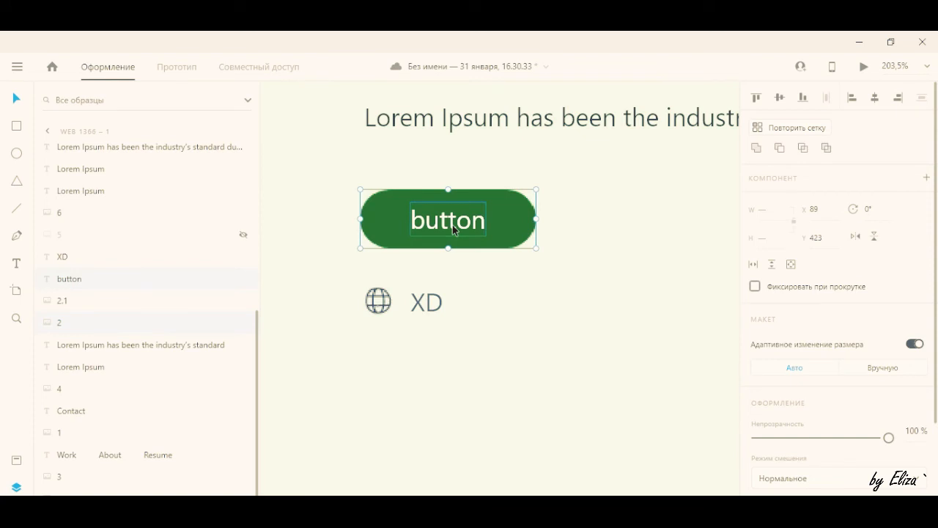
left_click(244, 235)
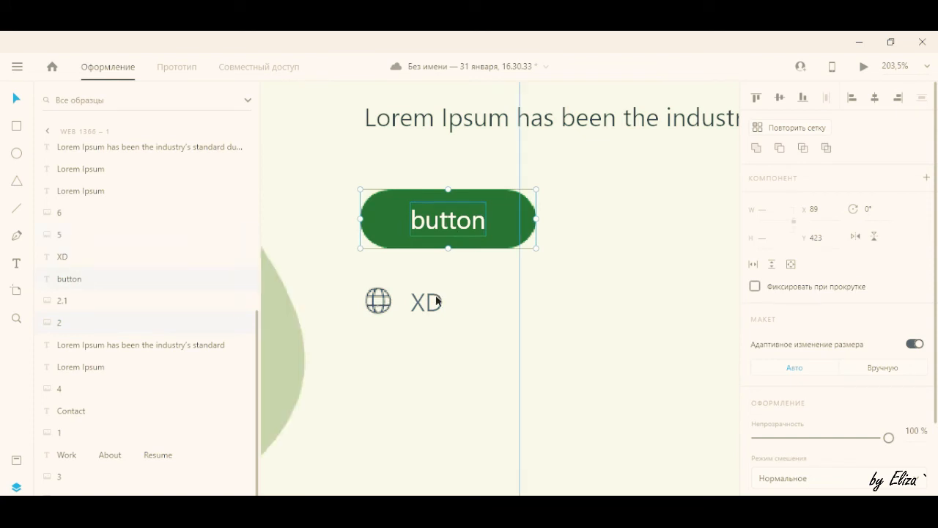
Step: Try deleting leaf image 10 at the gallery section's right edge and undo the deletion
scroll(532, 297, "down", 10, "ctrl")
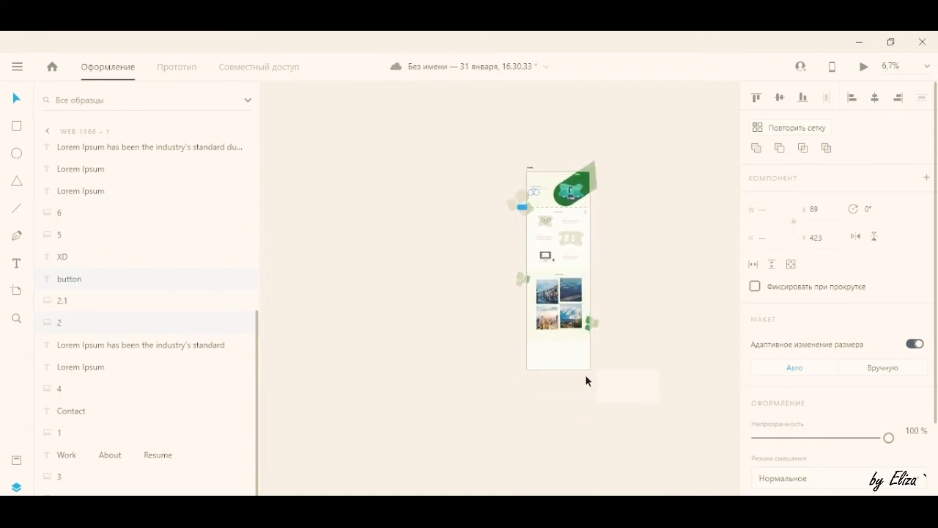
left_click(636, 389)
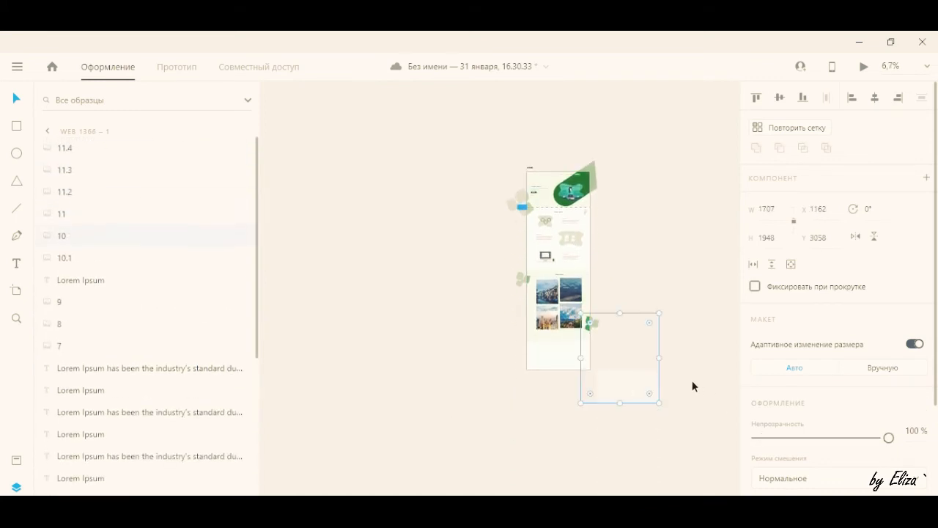
key("Delete")
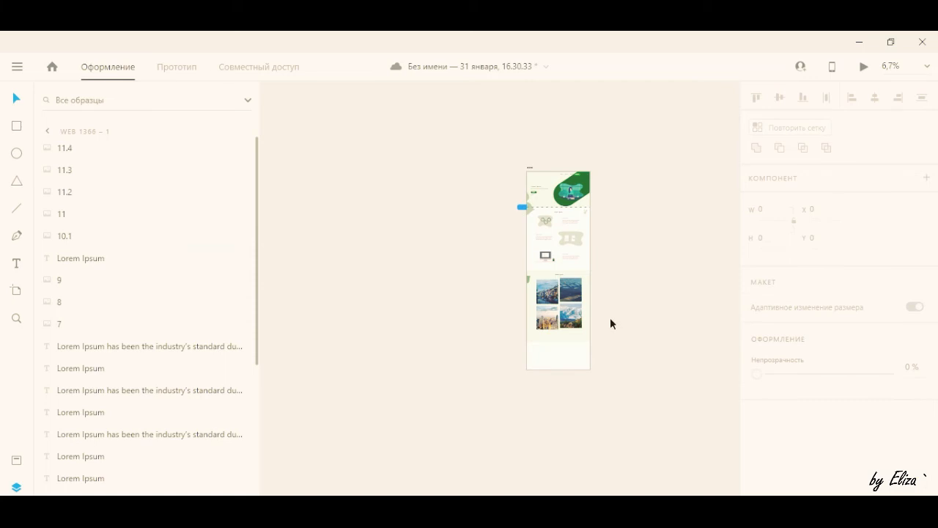
key("ctrl+z")
left_click(565, 444)
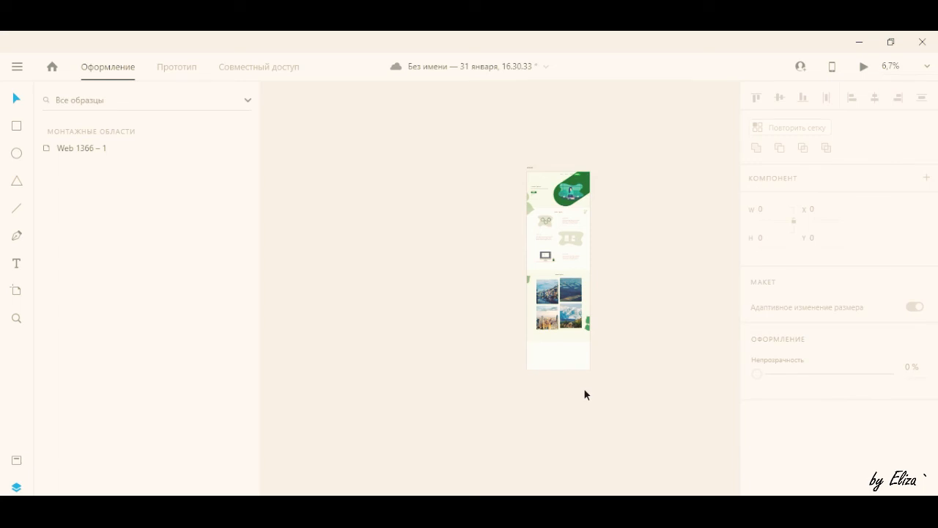
Step: Paste the copied button with its label below the photo grid, centred at X 620, Y 3589
scroll(586, 381, "up", 5)
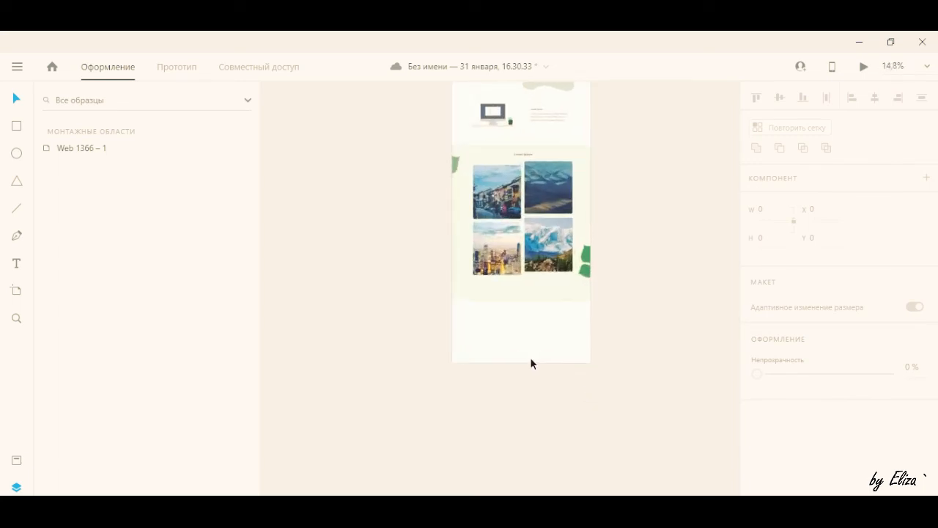
scroll(538, 293, "up", 3)
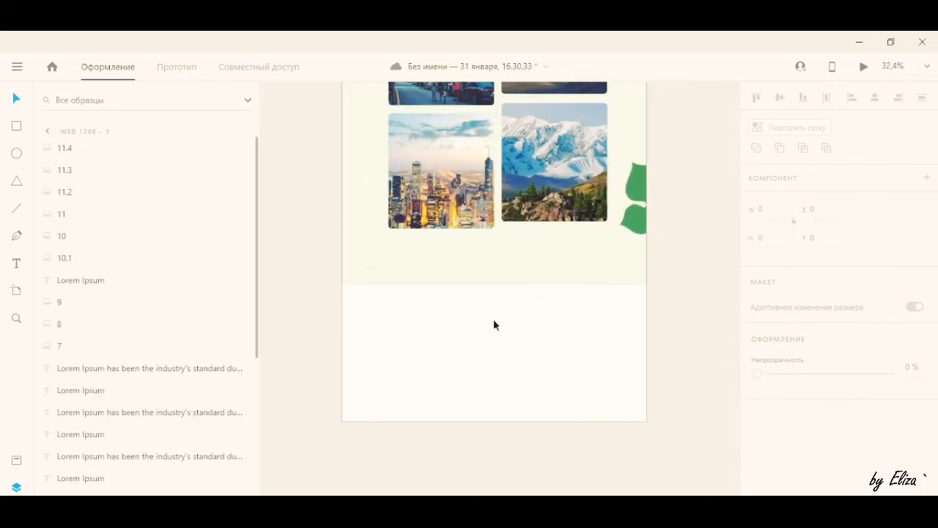
key("ctrl+v")
left_click_drag(499, 254, 499, 271)
Step: Review the page from the hero section down to the pasted button below the photo gallery
scroll(514, 266, "up", 5)
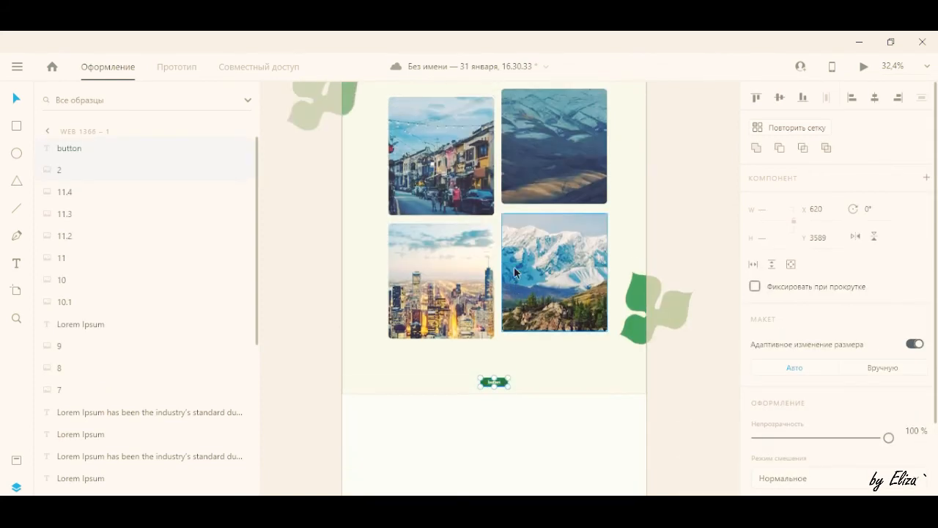
scroll(513, 266, "up", 5)
left_click(413, 270)
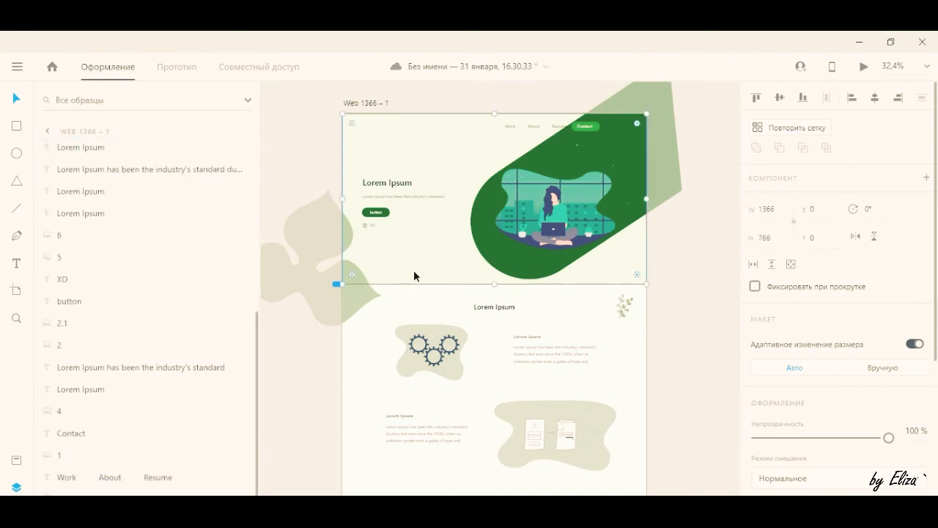
scroll(806, 330, "down", 5)
left_click(699, 318)
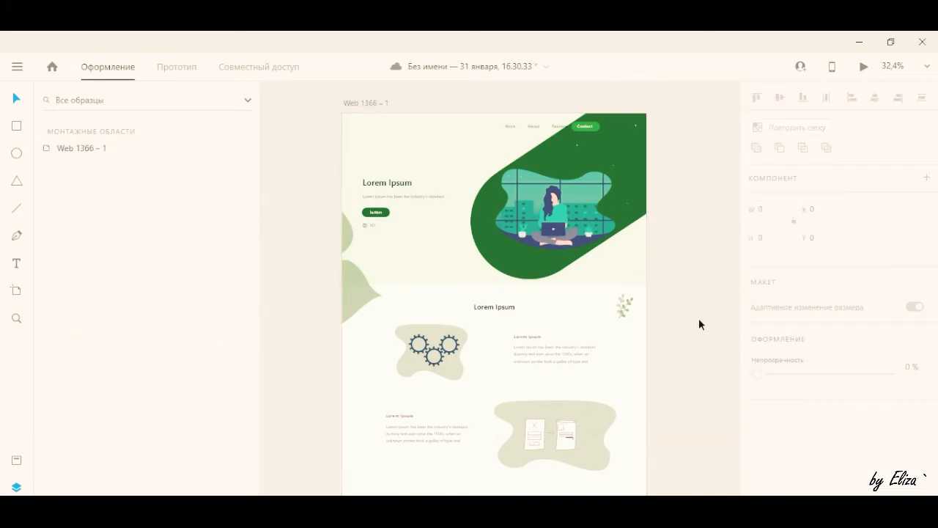
scroll(697, 318, "down", 3)
scroll(695, 318, "down", 10)
left_click(560, 360)
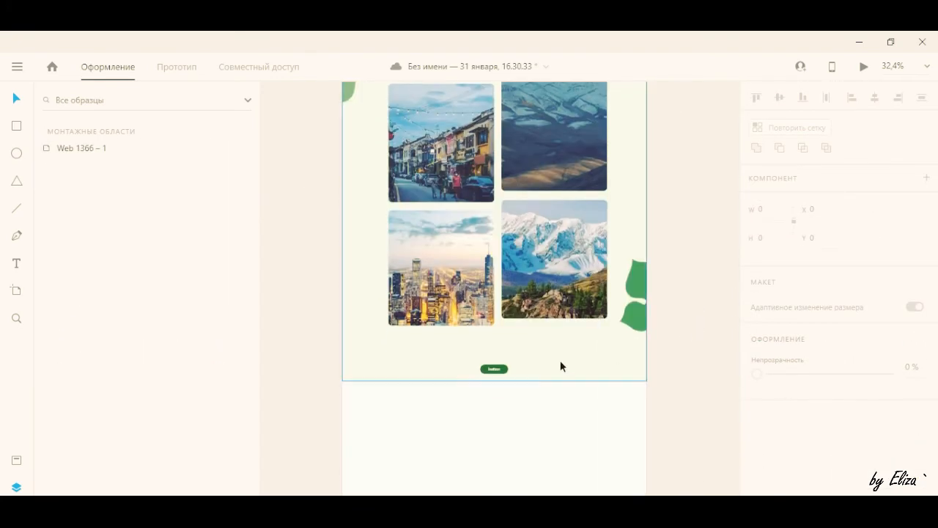
scroll(832, 352, "down", 5)
Step: Move the gallery section's button and its label up to Y 3555, closer to the photos
left_click(504, 373)
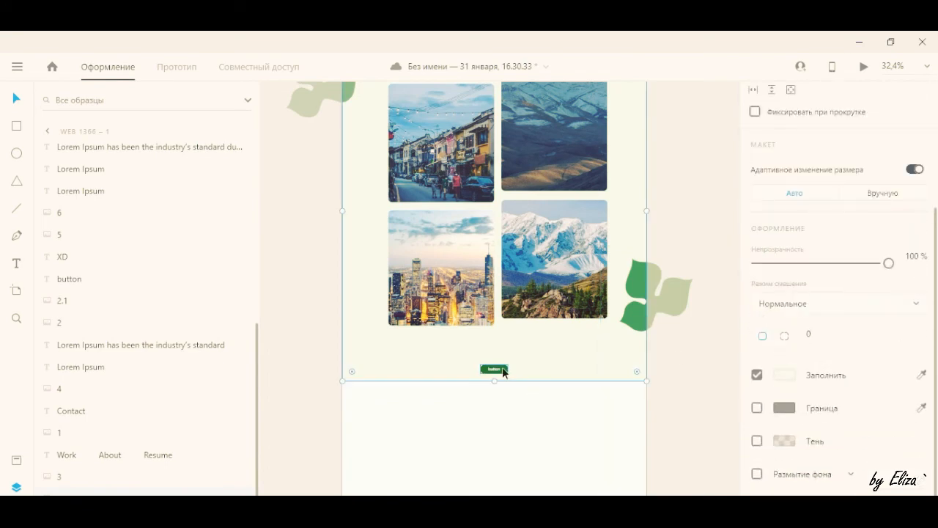
scroll(504, 372, "up", 5)
left_click(484, 380)
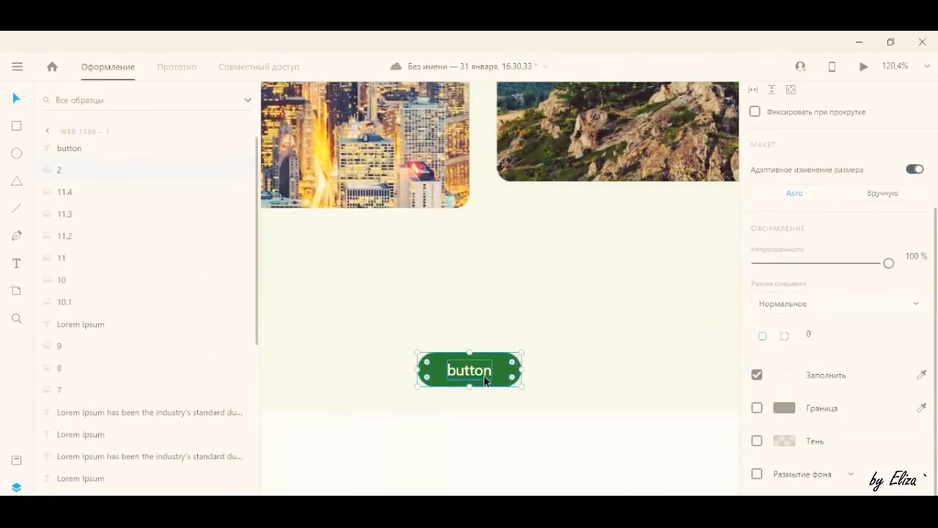
left_click(486, 379, "shift")
left_click_drag(499, 367, 501, 339)
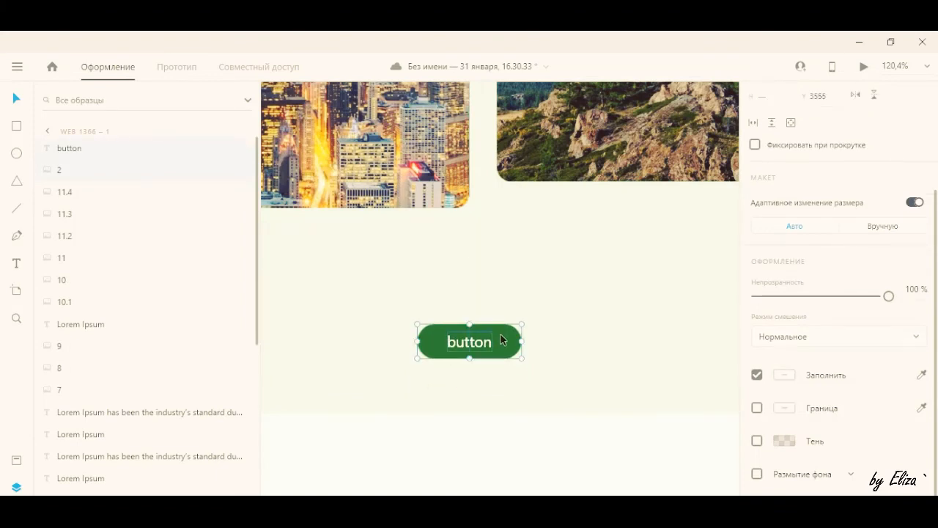
scroll(502, 339, "down", 5)
left_click(667, 412)
left_click(682, 195)
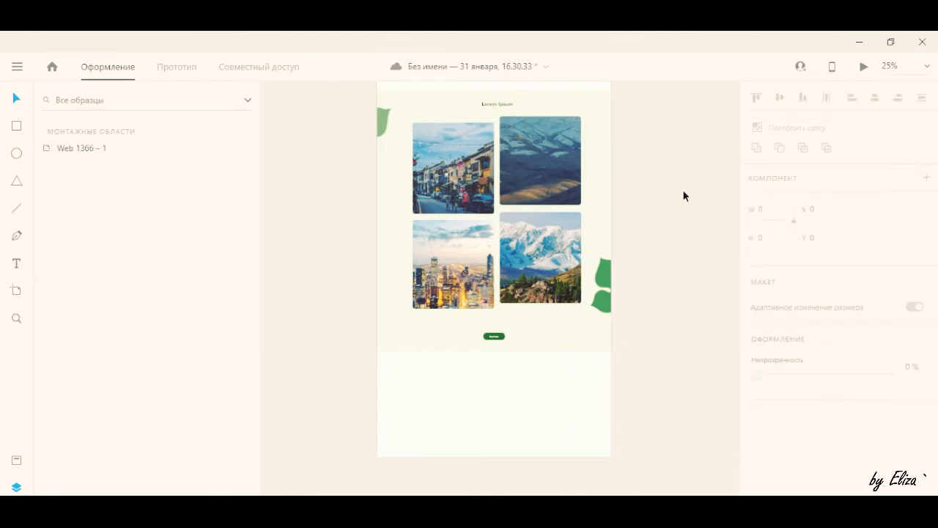
Step: Import illustration 12.png and place it in the white section below the gallery at X 683, Y 3639
scroll(685, 205, "down", 2)
scroll(681, 225, "up", 1)
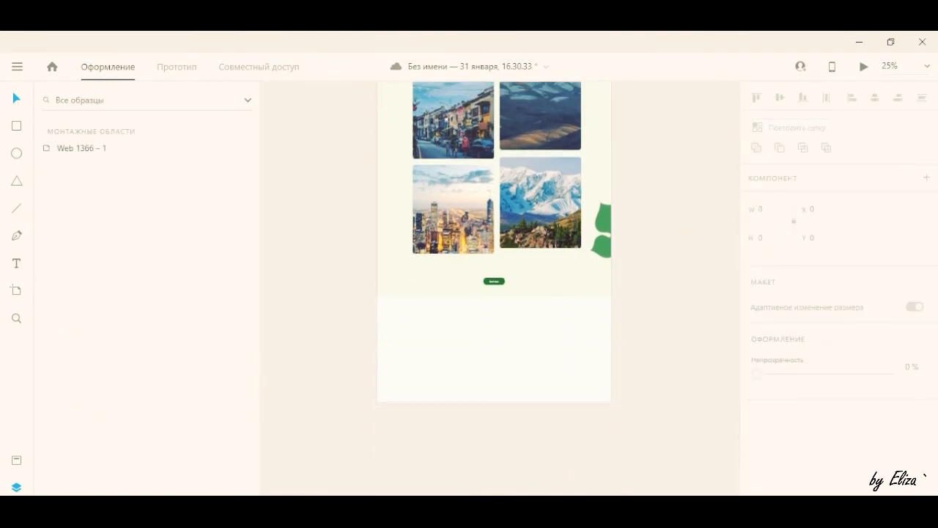
key("alt+Tab")
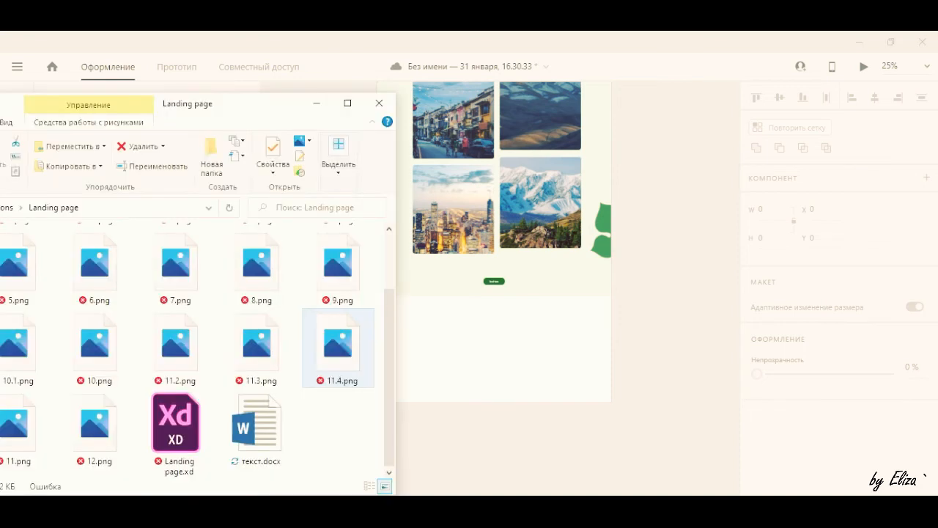
left_click_drag(87, 431, 532, 347)
left_click(317, 104)
Step: Copy the hero's green rounded shape to the bottom section at X 611, Y 3266 and layer it behind illustration 12
scroll(676, 283, "up", 10)
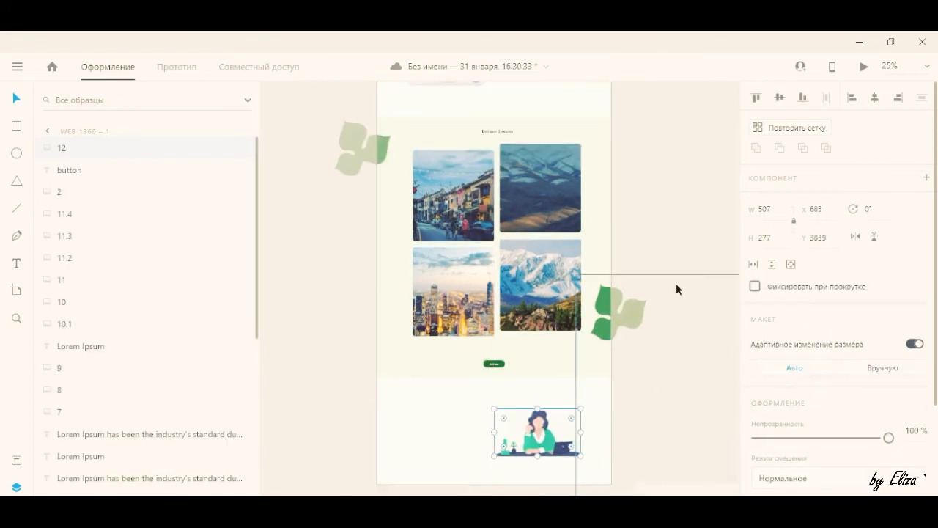
left_click(624, 176)
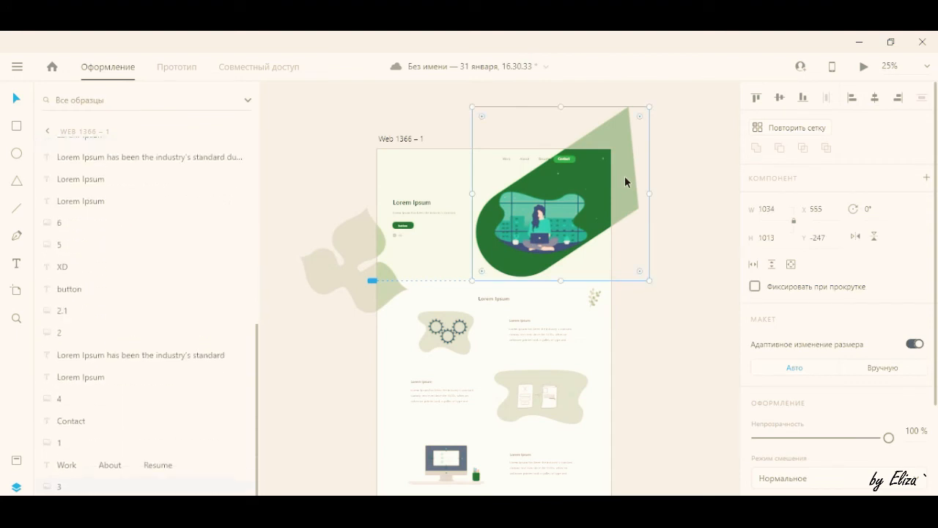
key("ctrl+shift+]")
left_click_drag(612, 177, 590, 353)
scroll(664, 356, "down", 5)
scroll(613, 308, "down", 3)
left_click_drag(122, 167, 121, 185)
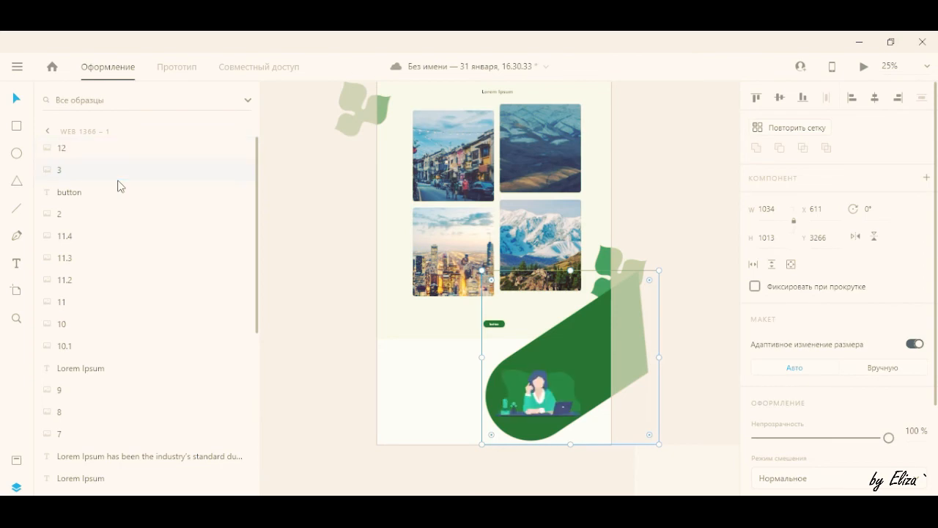
Step: Switch to the finished Landing page document and examine its gallery and bottom section layout
left_click(320, 386)
left_click(489, 519)
left_click(429, 488)
scroll(465, 377, "down", 5)
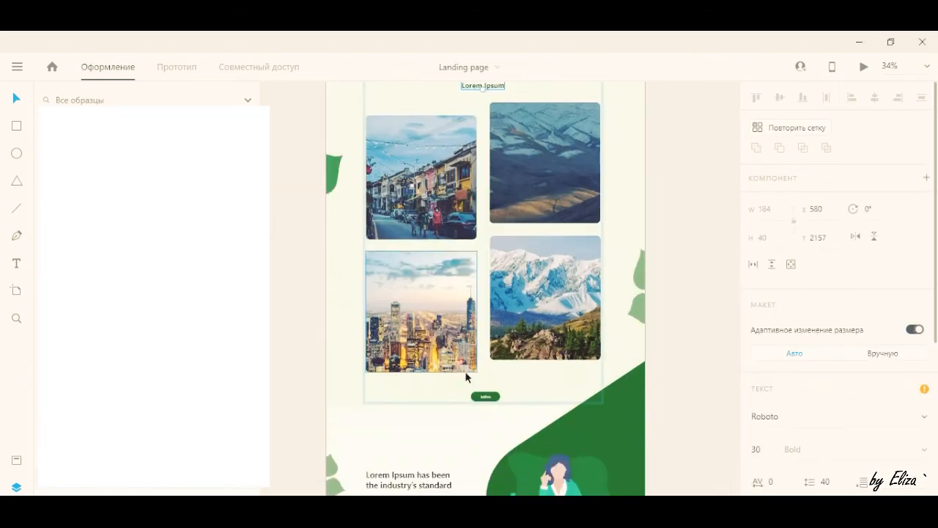
left_click(401, 301)
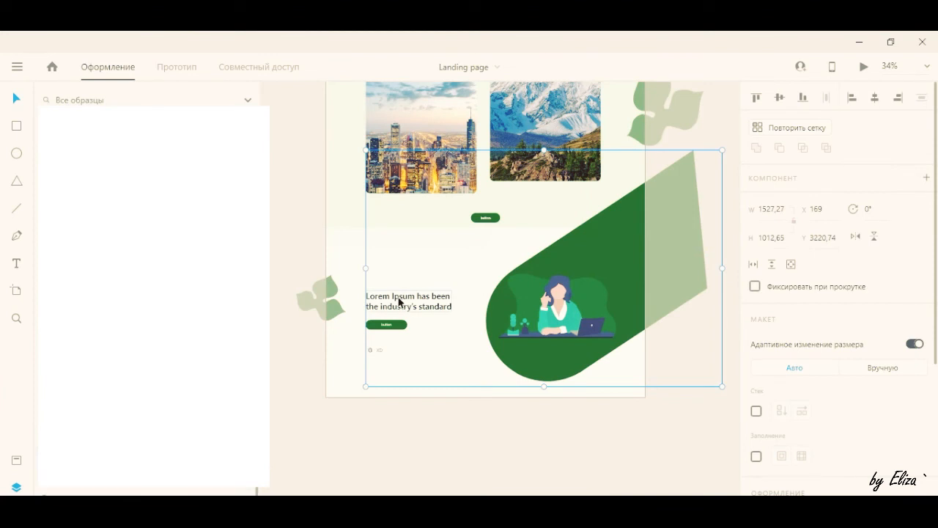
double_click(397, 301)
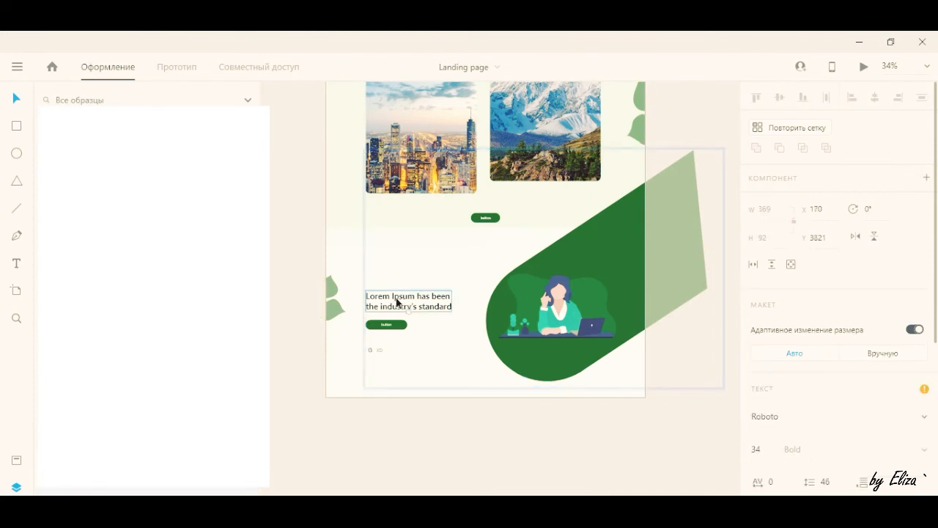
scroll(396, 300, "up", 5)
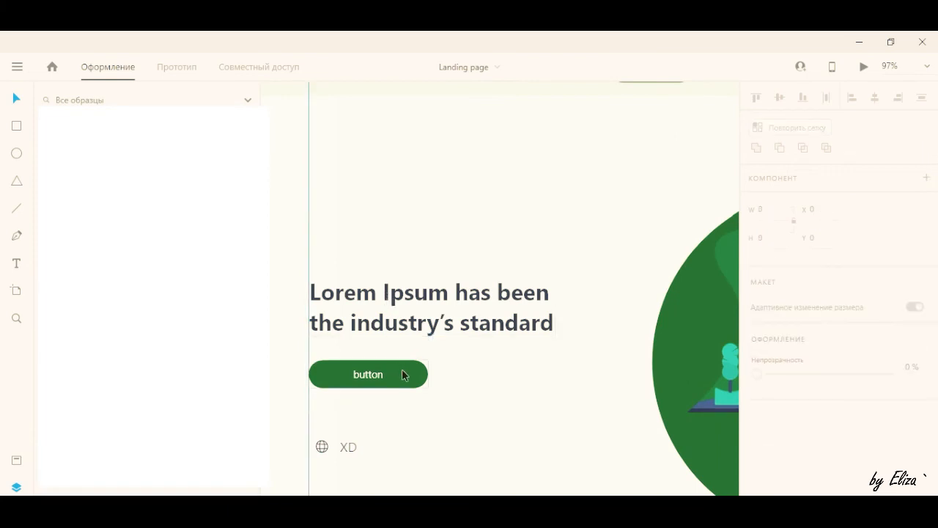
left_click(380, 376)
left_click(379, 401)
left_click(375, 297)
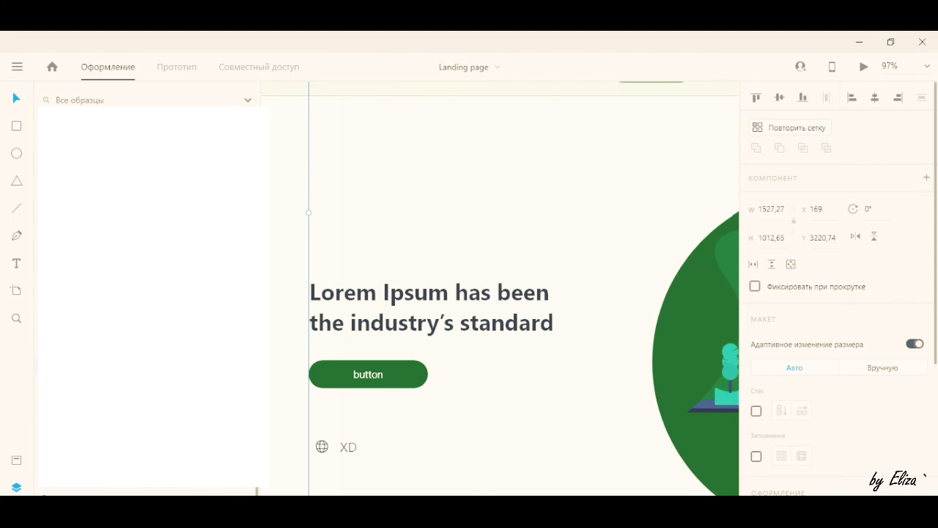
left_click(515, 478)
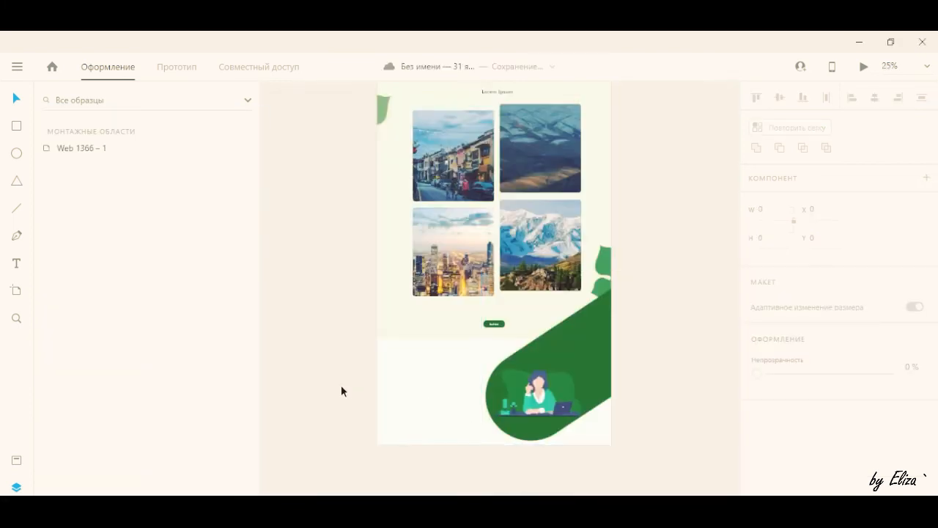
key("ctrl+v")
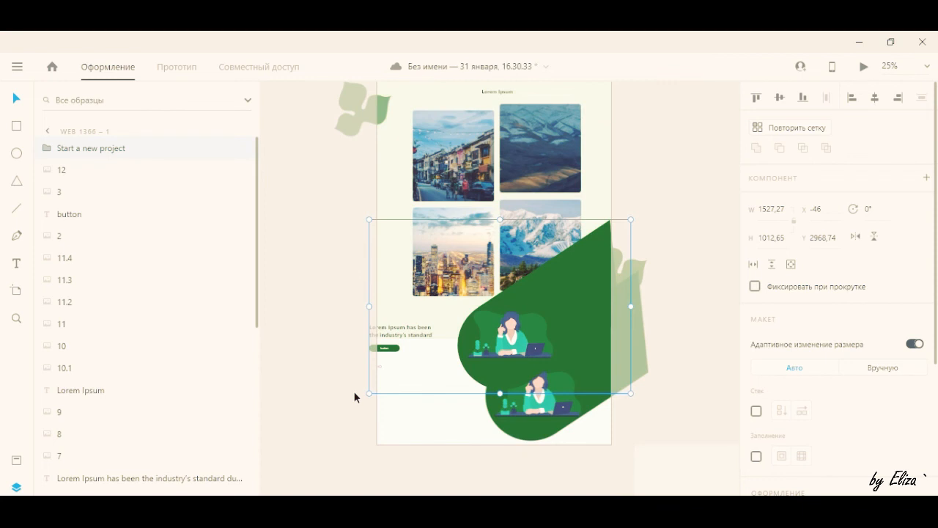
key("ctrl+z")
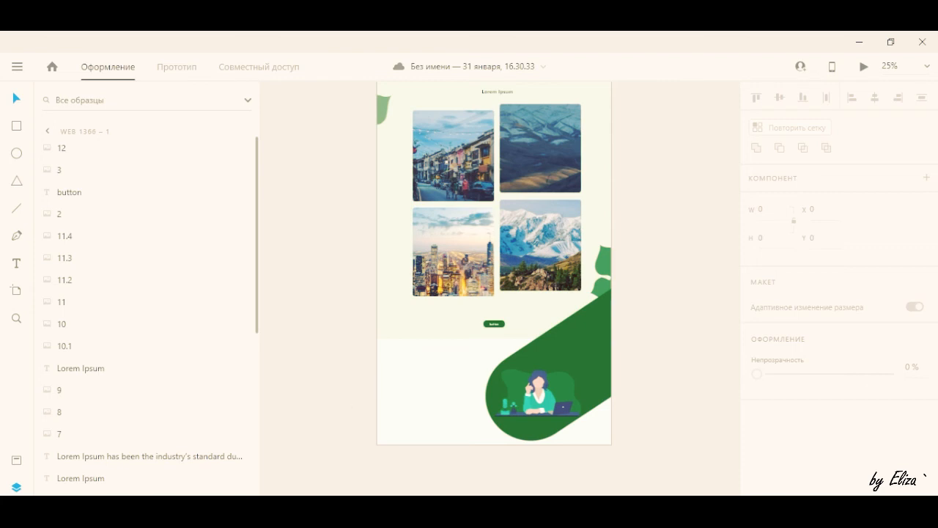
Step: Copy the bottom section's two-line heading from the Landing page document into the new document and place it at X 118, Y 3839
mouse_move(488, 510)
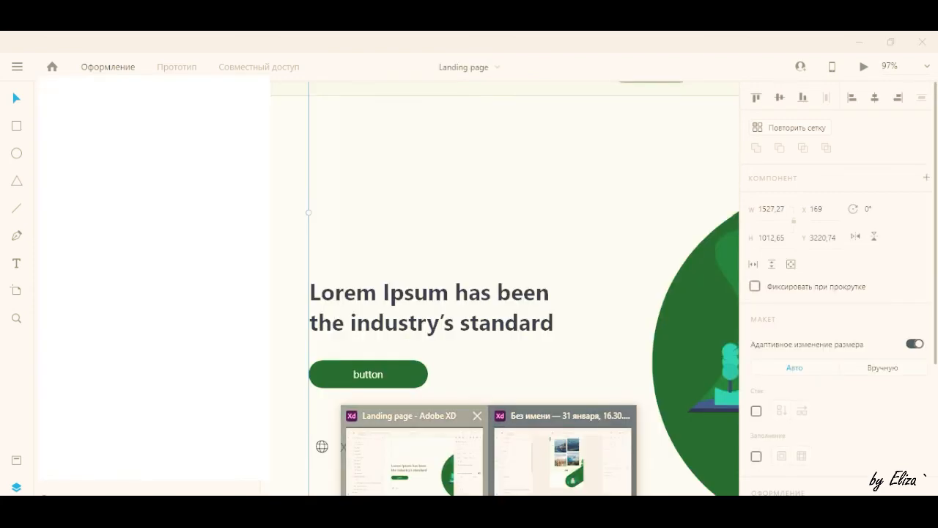
left_click(415, 459)
left_click(411, 299)
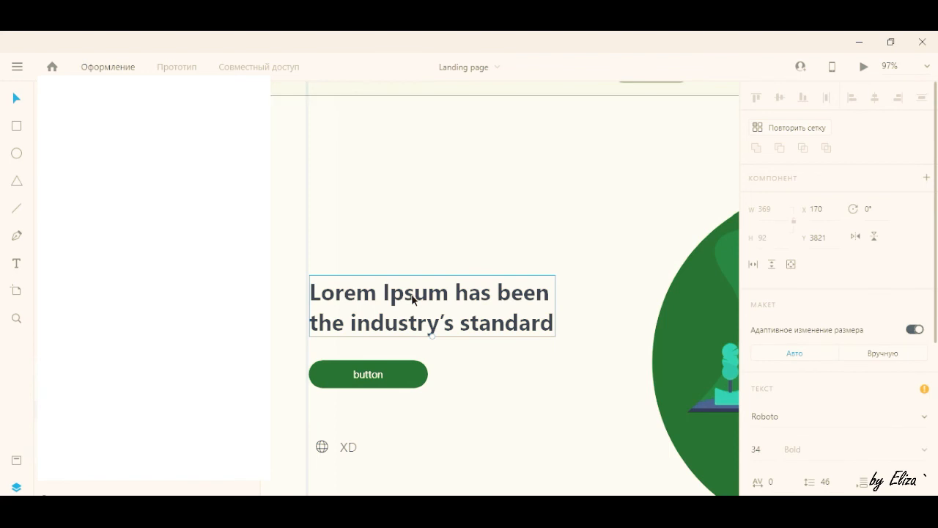
mouse_move(488, 511)
left_click(519, 475)
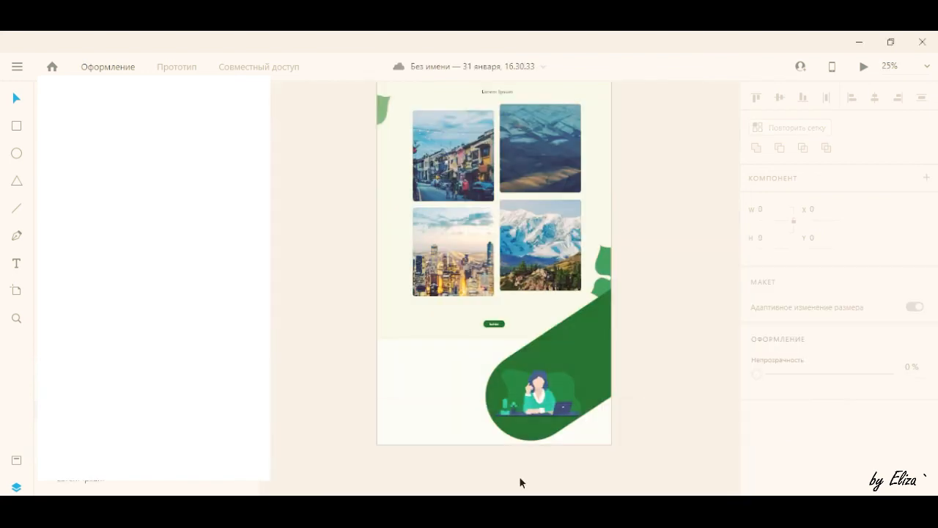
key("ctrl+v")
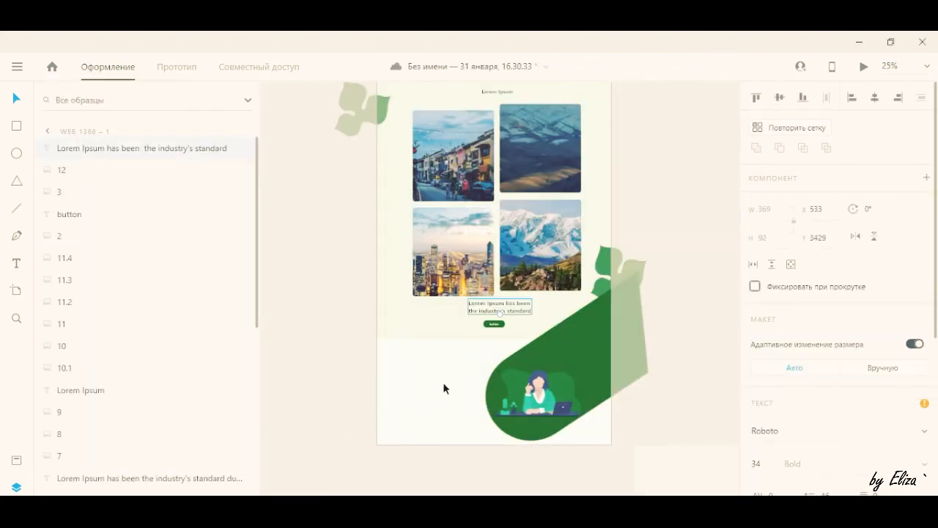
left_click_drag(513, 316, 439, 381)
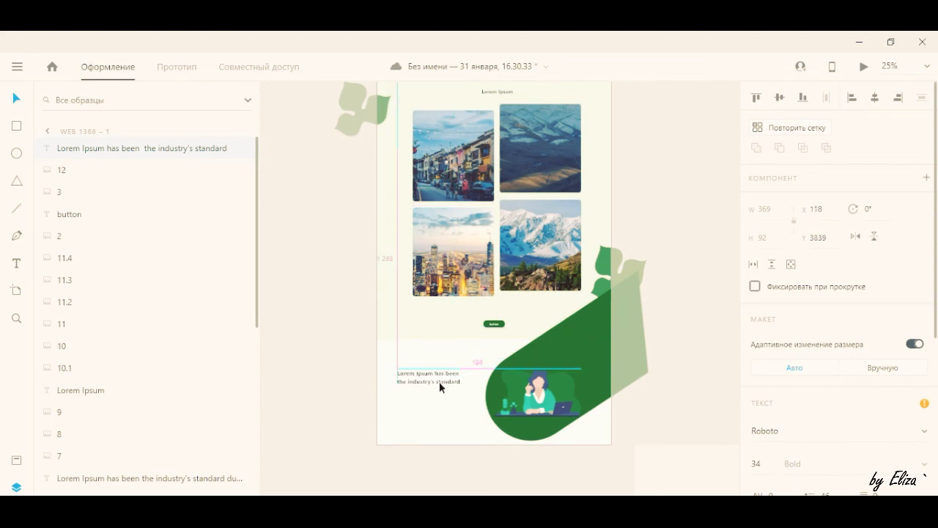
Step: Duplicate the gallery section's green button with its label and place the copy under the bottom heading at X 118, Y 3978
scroll(440, 377, "up", 2)
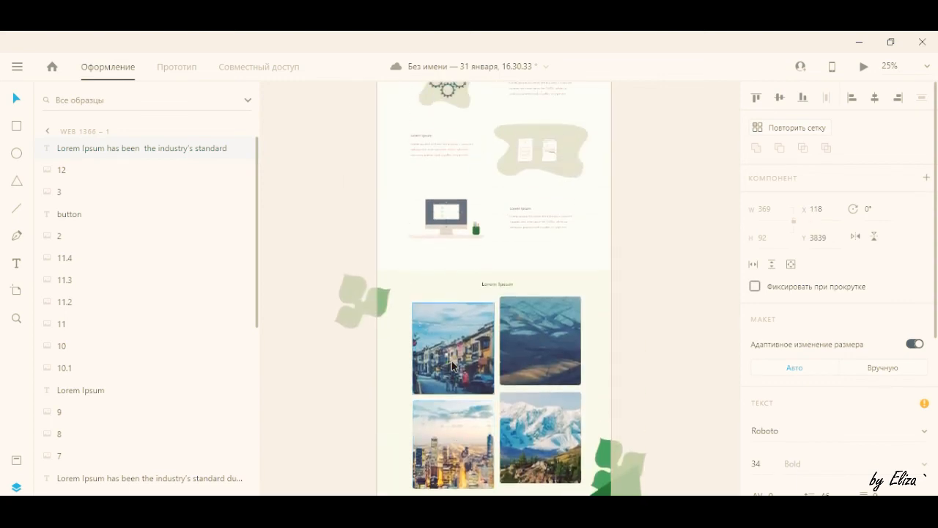
scroll(460, 367, "down", 2)
scroll(503, 325, "up", 10)
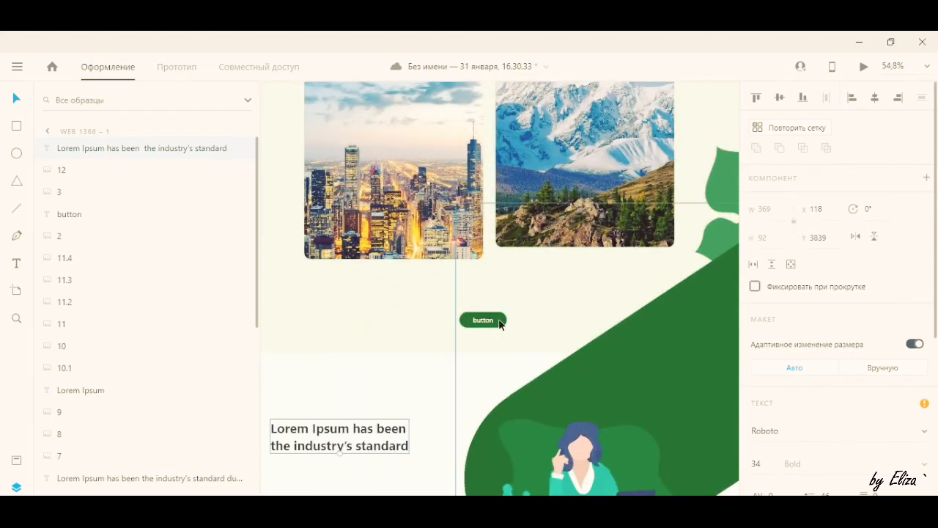
left_click(502, 321)
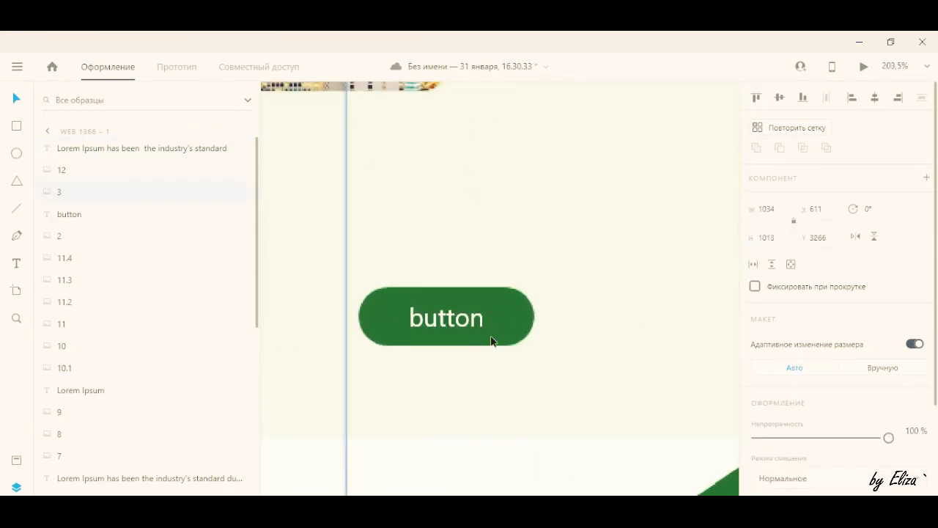
left_click(118, 215)
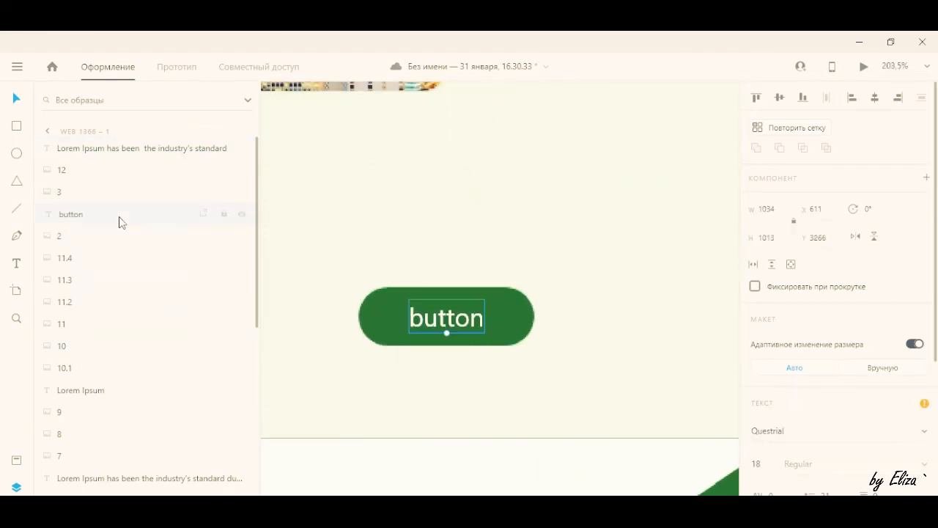
left_click(112, 236)
left_click(116, 218, "shift")
key("ctrl+d")
scroll(491, 308, "down", 1)
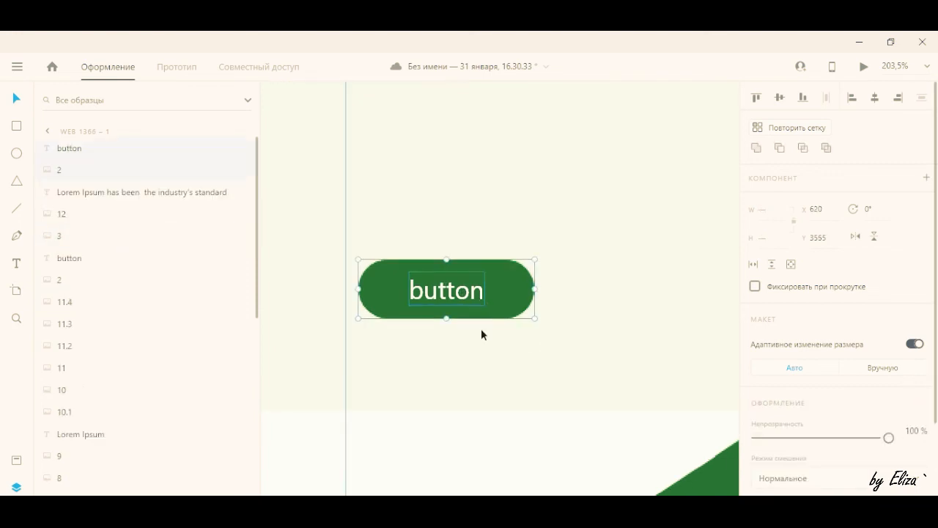
left_click_drag(501, 286, 316, 441)
scroll(335, 427, "down", 5)
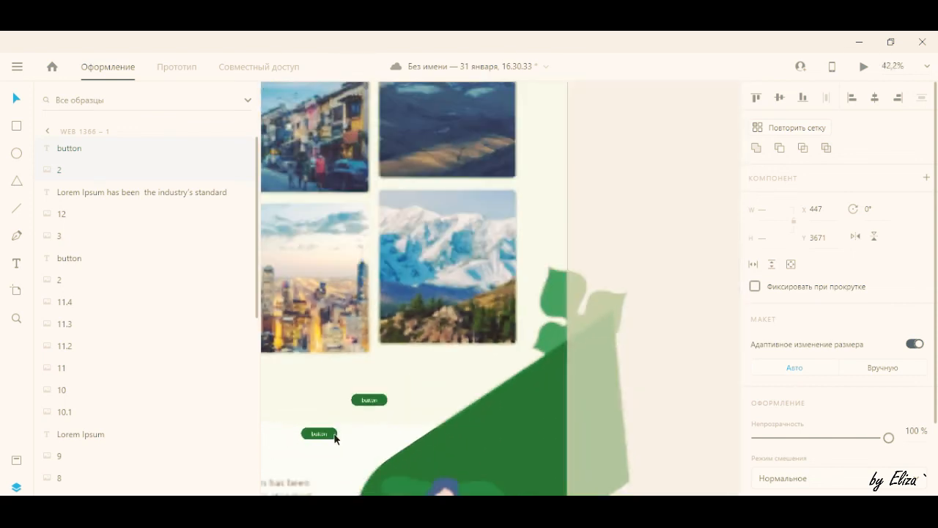
scroll(333, 440, "down", 5)
scroll(327, 345, "left", 4)
left_click_drag(465, 269, 375, 361)
Step: Hide the large leaf image, layer 5, that overlaps the hero section's button and globe icon
scroll(401, 310, "up", 6)
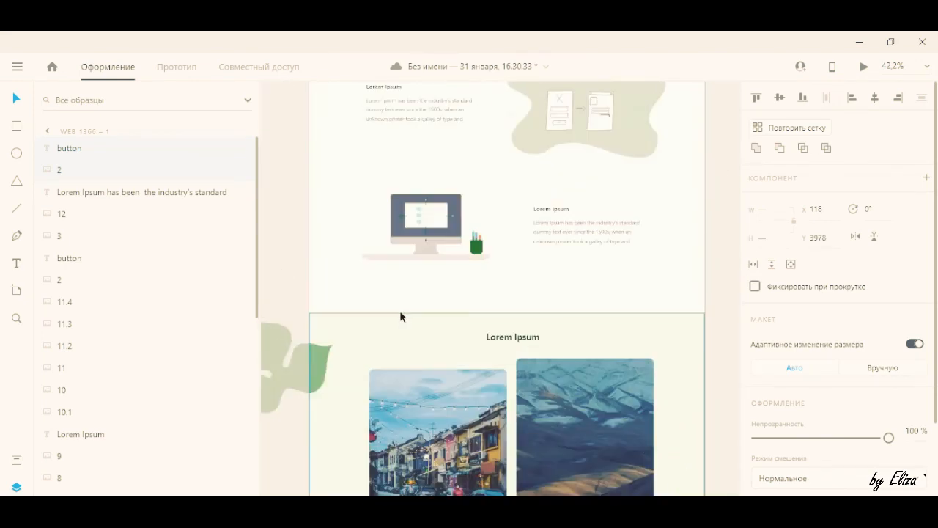
scroll(401, 317, "down", 2)
scroll(401, 317, "up", 5)
scroll(399, 321, "up", 3)
left_click(270, 322)
left_click(243, 324)
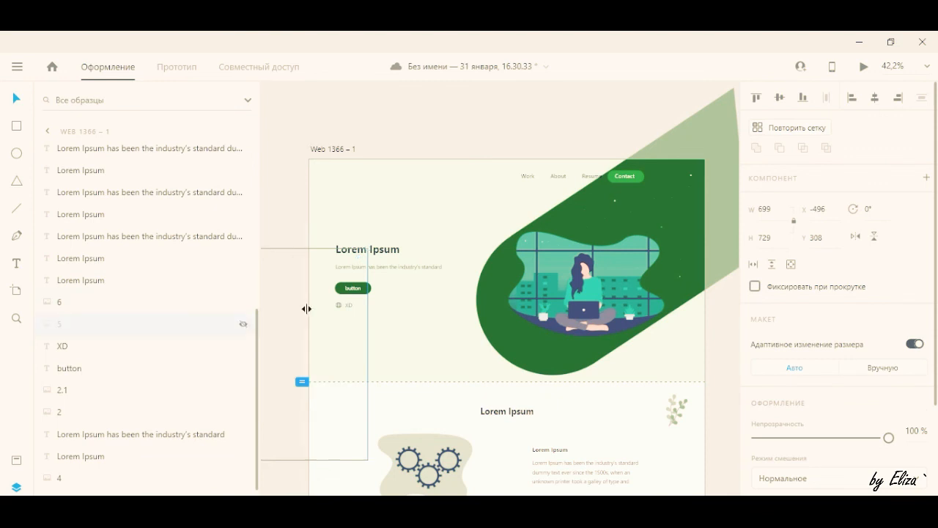
Step: Duplicate the hero's globe icon and XD label and move the copies down below the bottom section's button
scroll(345, 305, "up", 5)
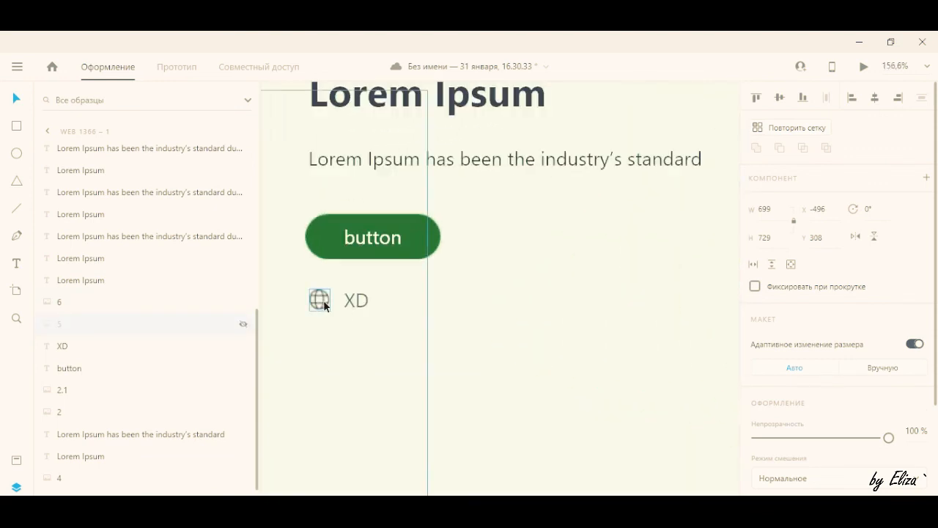
left_click(358, 317)
left_click(326, 305)
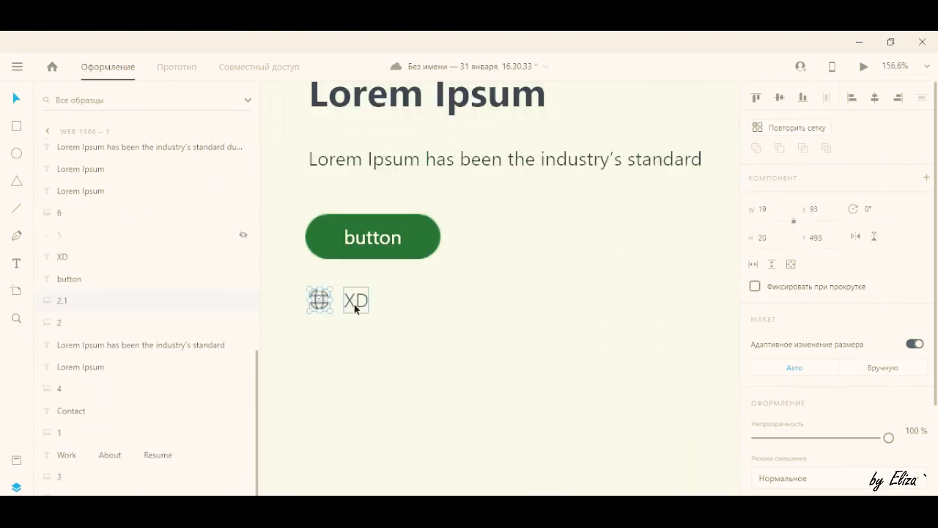
left_click(350, 304, "shift")
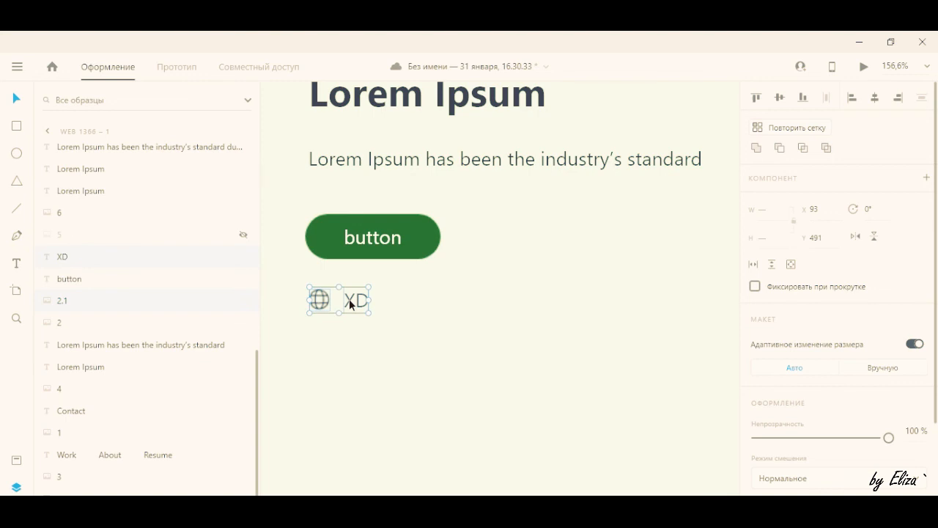
key("ctrl+v")
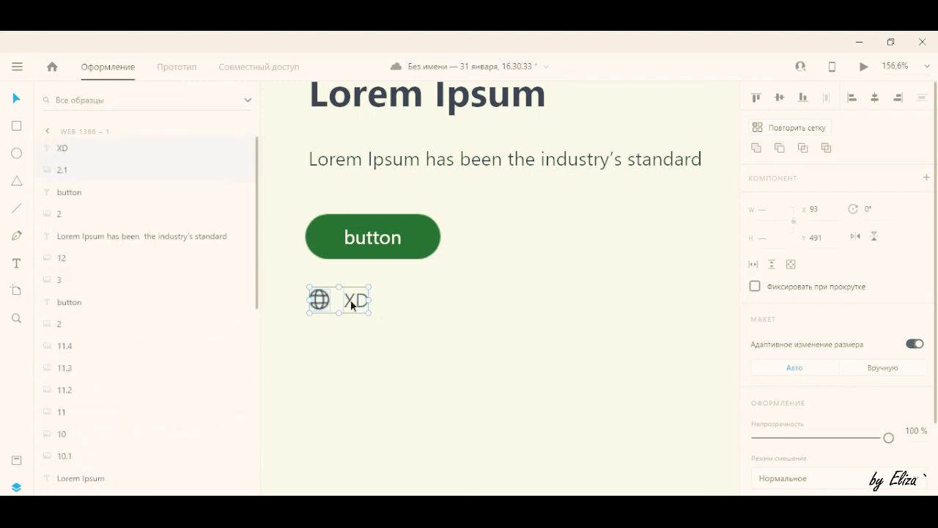
scroll(352, 304, "down", 5)
left_click_drag(347, 306, 354, 347)
Step: Show the hero's leaf image, layer 5, again and clear the selection
scroll(380, 272, "up", 5)
scroll(380, 275, "up", 10)
left_click(353, 299)
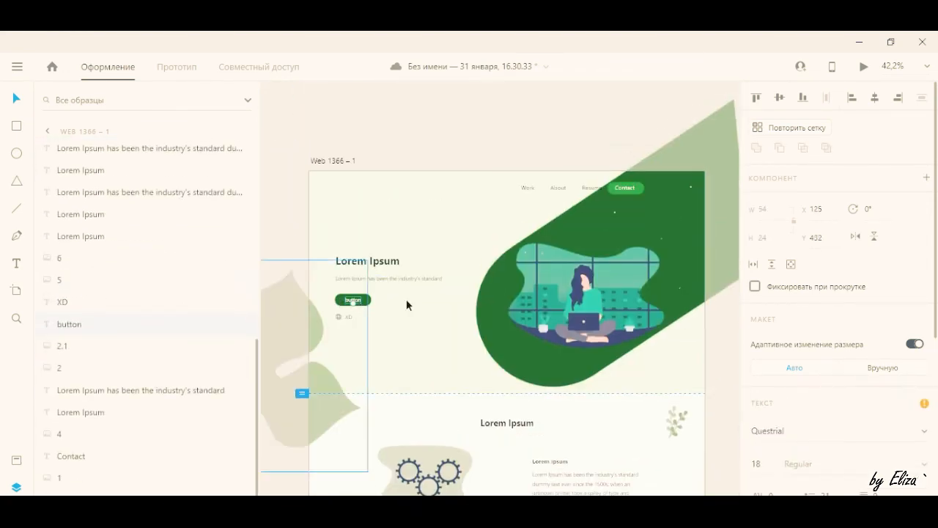
left_click(400, 139)
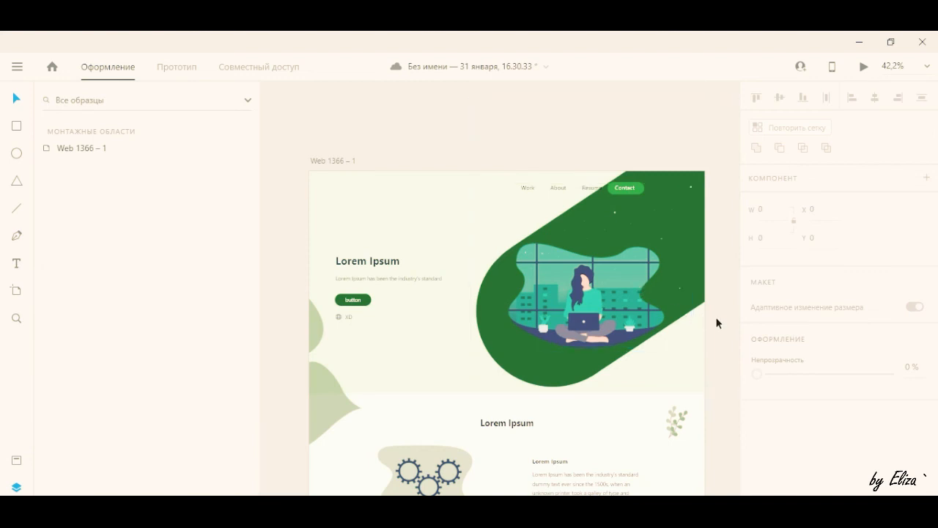